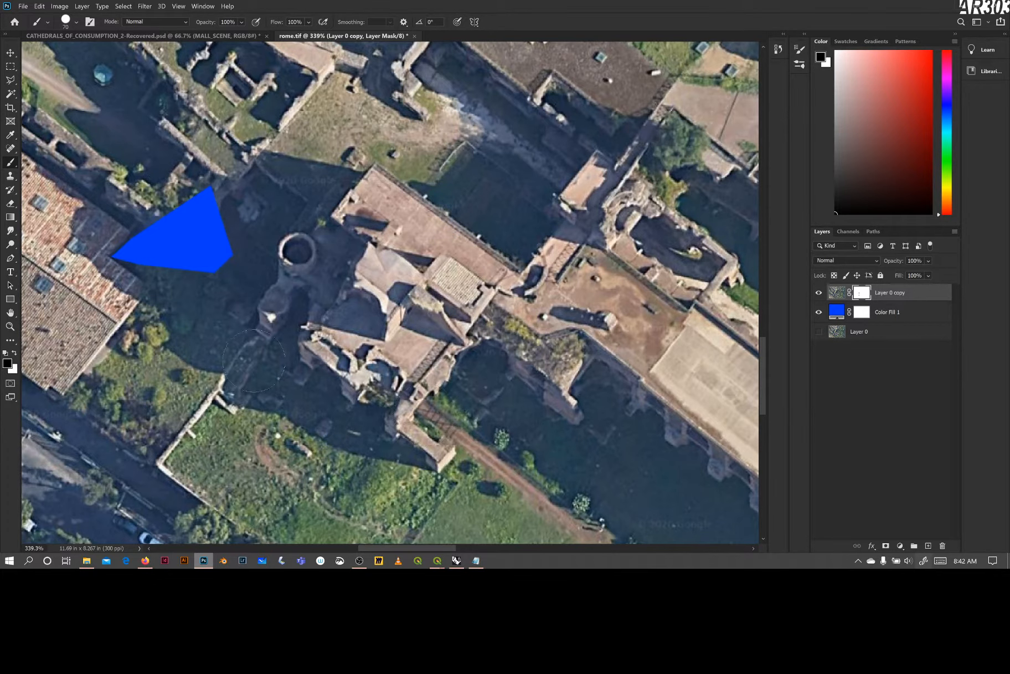
{"action": "scroll", "coordinate": [504, 451], "scroll_direction": "down", "scroll_amount": 3}
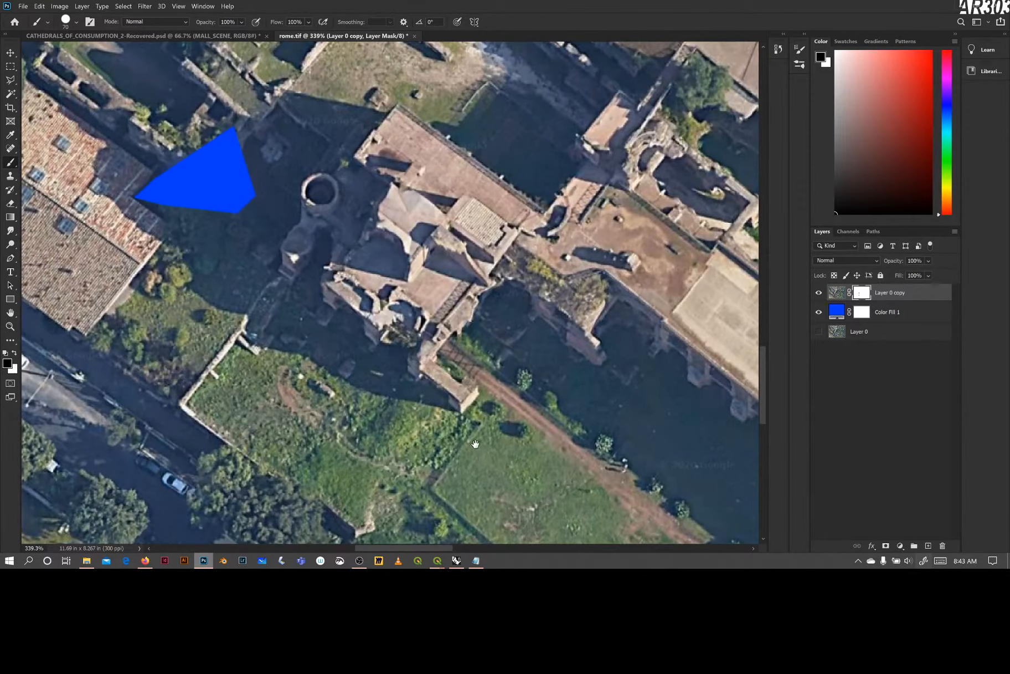
{"action": "left_click_drag", "start_coordinate": [475, 443], "coordinate": [499, 411]}
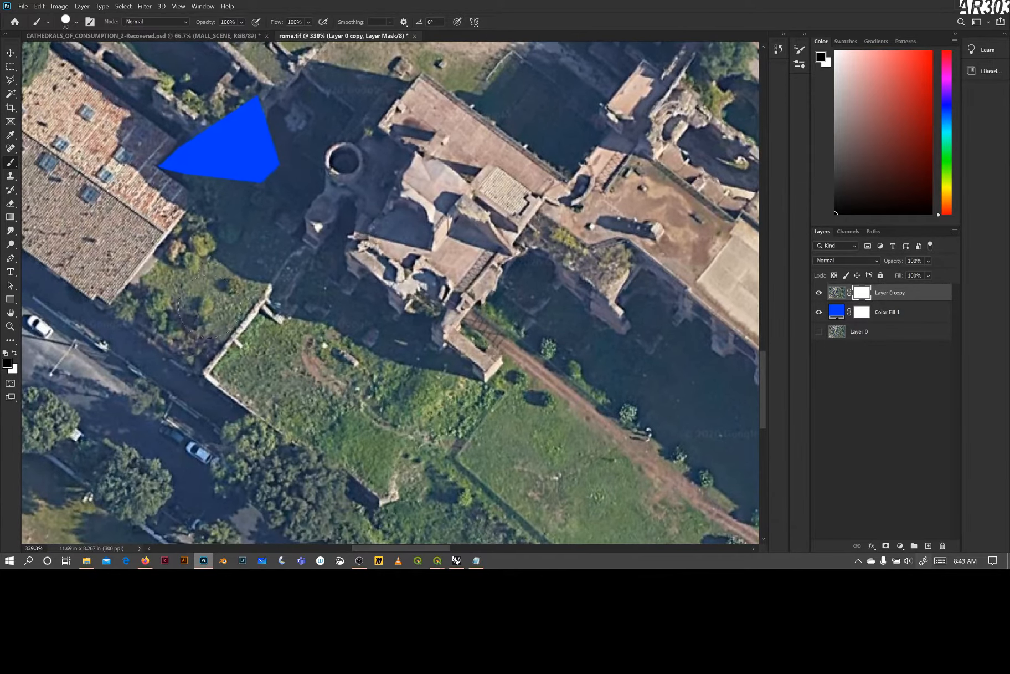
{"action": "left_click_drag", "start_coordinate": [544, 401], "coordinate": [461, 393]}
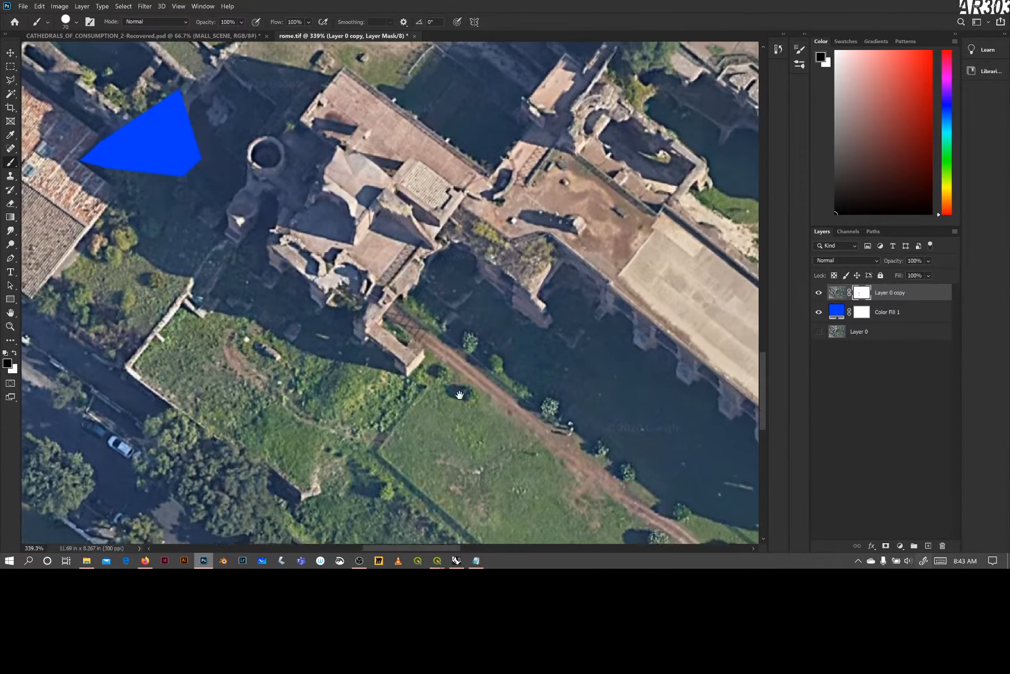
{"action": "left_click_drag", "start_coordinate": [560, 360], "coordinate": [449, 376]}
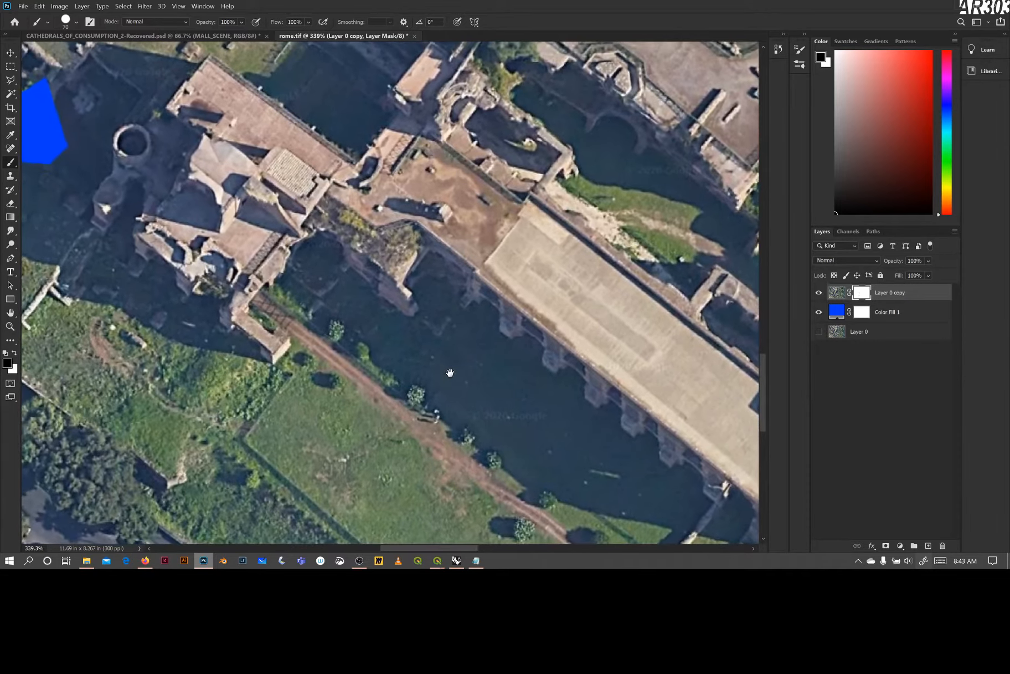
{"action": "mouse_move", "coordinate": [443, 371]}
{"action": "left_mouse_down"}
{"action": "mouse_move", "coordinate": [283, 286]}
{"action": "mouse_move", "coordinate": [502, 407]}
{"action": "mouse_move", "coordinate": [553, 485]}
{"action": "mouse_move", "coordinate": [363, 364]}
{"action": "mouse_move", "coordinate": [284, 409]}
{"action": "mouse_move", "coordinate": [363, 449]}
{"action": "mouse_move", "coordinate": [579, 387]}
{"action": "left_mouse_up"}
{"action": "left_click_drag", "start_coordinate": [413, 404], "coordinate": [501, 377]}
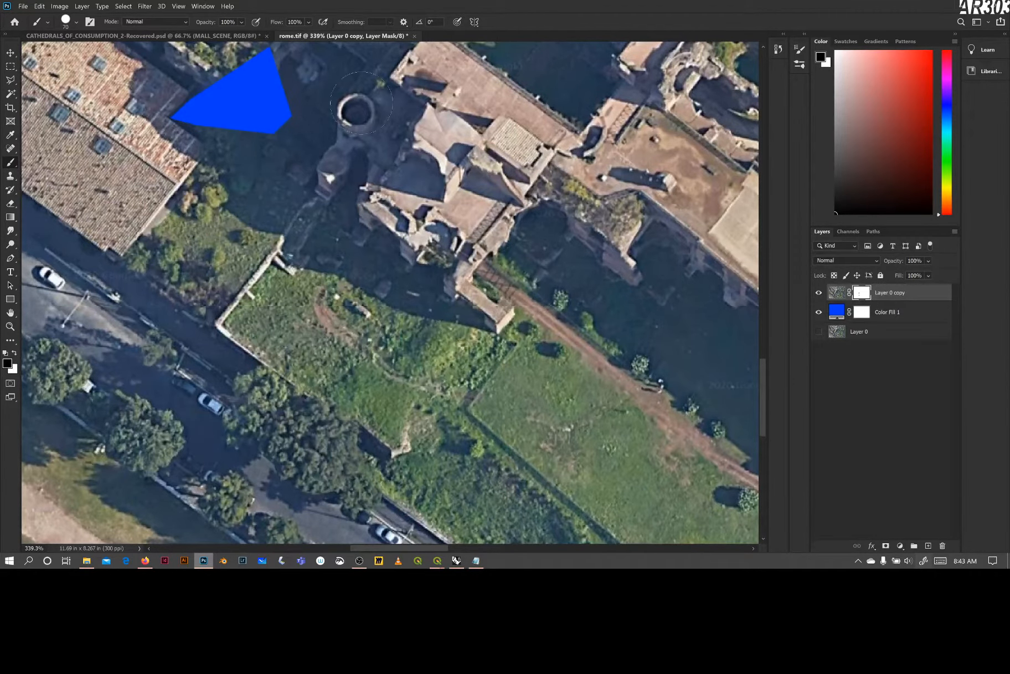
{"action": "left_click_drag", "start_coordinate": [497, 336], "coordinate": [454, 396]}
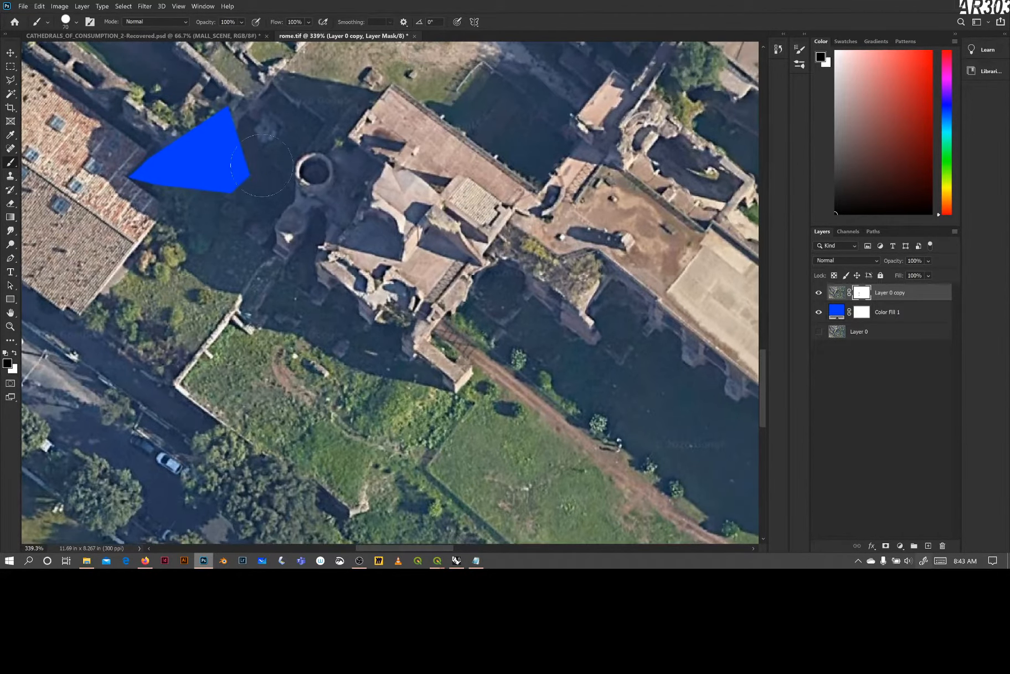
Try hiding the shaded ground beside the round tower with a freehand black brush stroke on the Layer 0 copy mask, and undo it.
{"action": "mouse_move", "coordinate": [265, 169]}
{"action": "left_mouse_down"}
{"action": "mouse_move", "coordinate": [274, 134]}
{"action": "mouse_move", "coordinate": [316, 115]}
{"action": "left_mouse_up"}
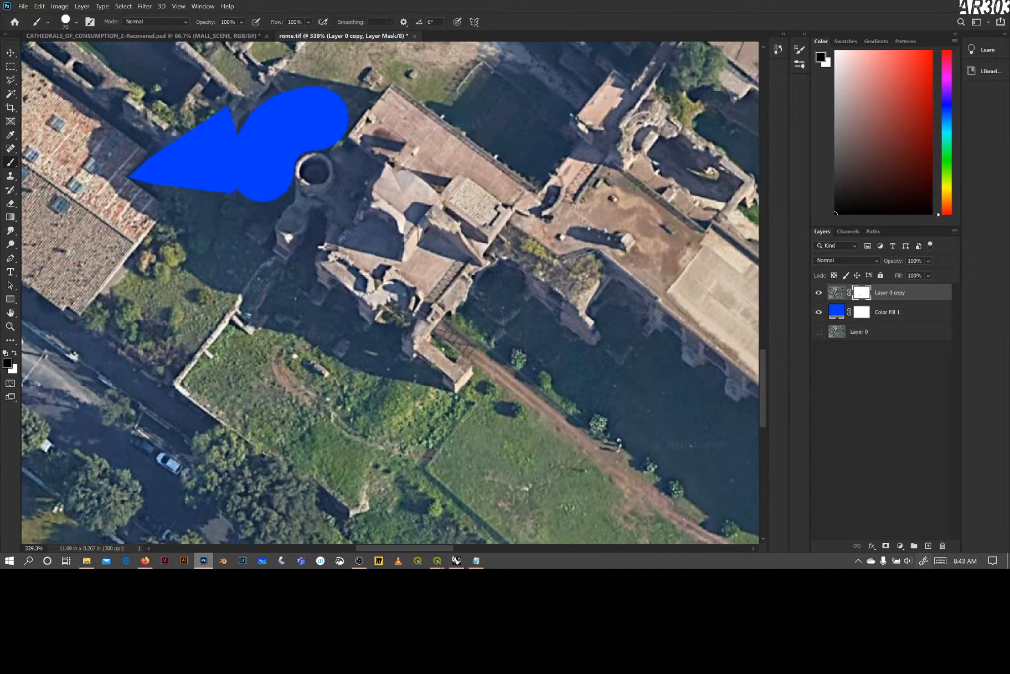
{"action": "key", "text": "ctrl+z"}
{"action": "key", "text": "ctrl+z"}
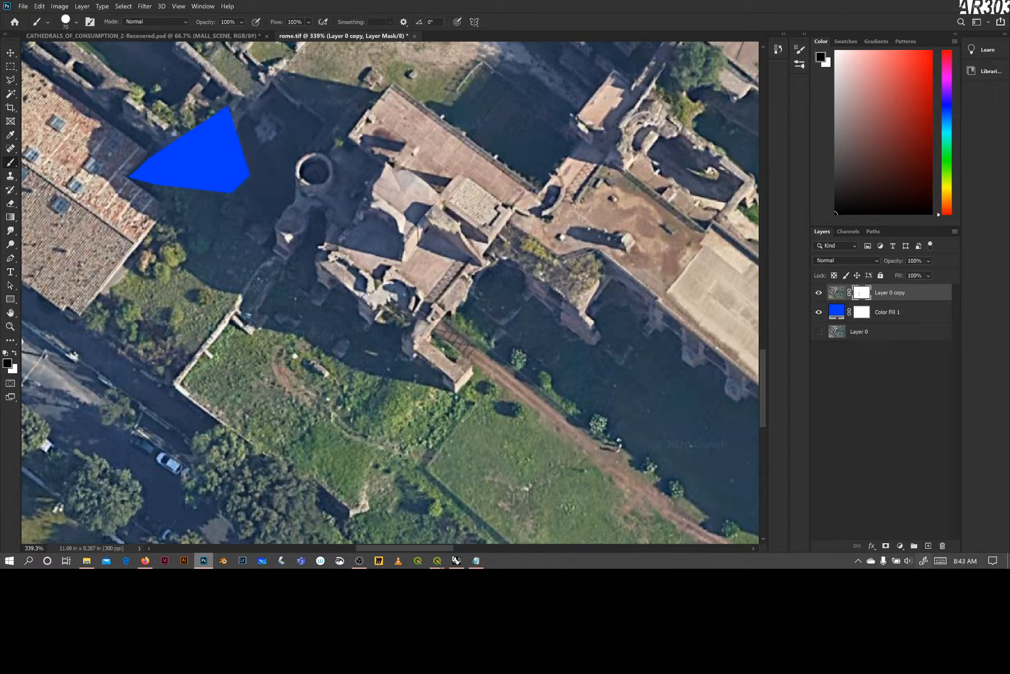
Try outlining and filling an area over the walled lawn with connected straight black brush segments on the Layer 0 copy mask.
{"action": "left_click_drag", "start_coordinate": [483, 446], "coordinate": [532, 344]}
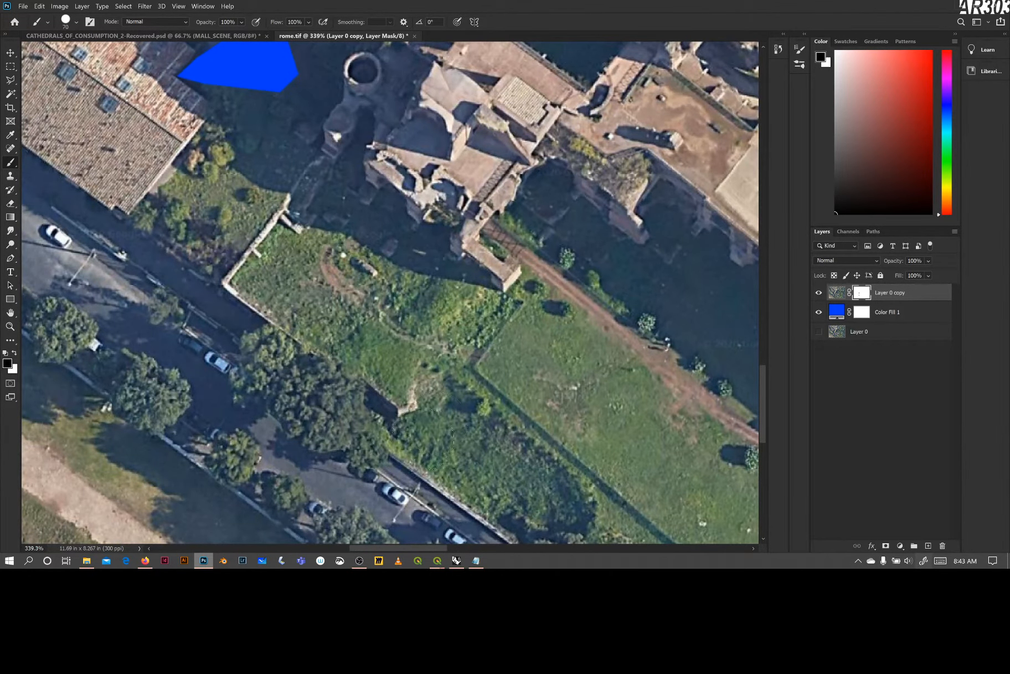
{"action": "left_click_drag", "start_coordinate": [457, 359], "coordinate": [465, 401]}
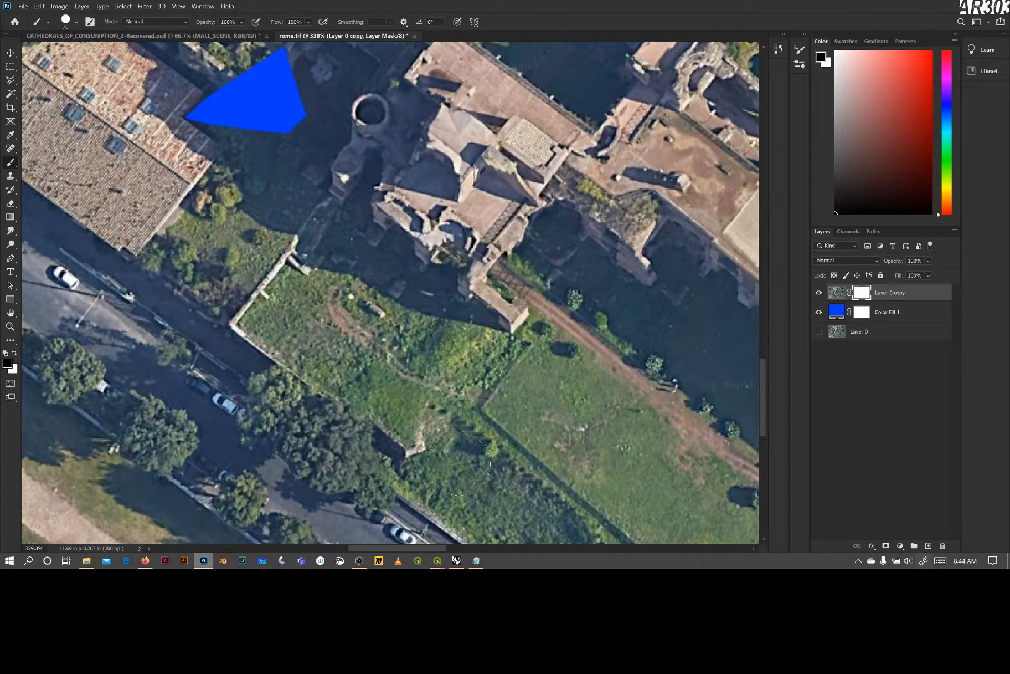
{"action": "mouse_move", "coordinate": [456, 423]}
{"action": "left_mouse_down"}
{"action": "mouse_move", "coordinate": [422, 450]}
{"action": "mouse_move", "coordinate": [483, 407]}
{"action": "mouse_move", "coordinate": [466, 426]}
{"action": "mouse_move", "coordinate": [511, 442]}
{"action": "mouse_move", "coordinate": [497, 443]}
{"action": "mouse_move", "coordinate": [527, 432]}
{"action": "mouse_move", "coordinate": [467, 455]}
{"action": "mouse_move", "coordinate": [553, 391]}
{"action": "left_mouse_up"}
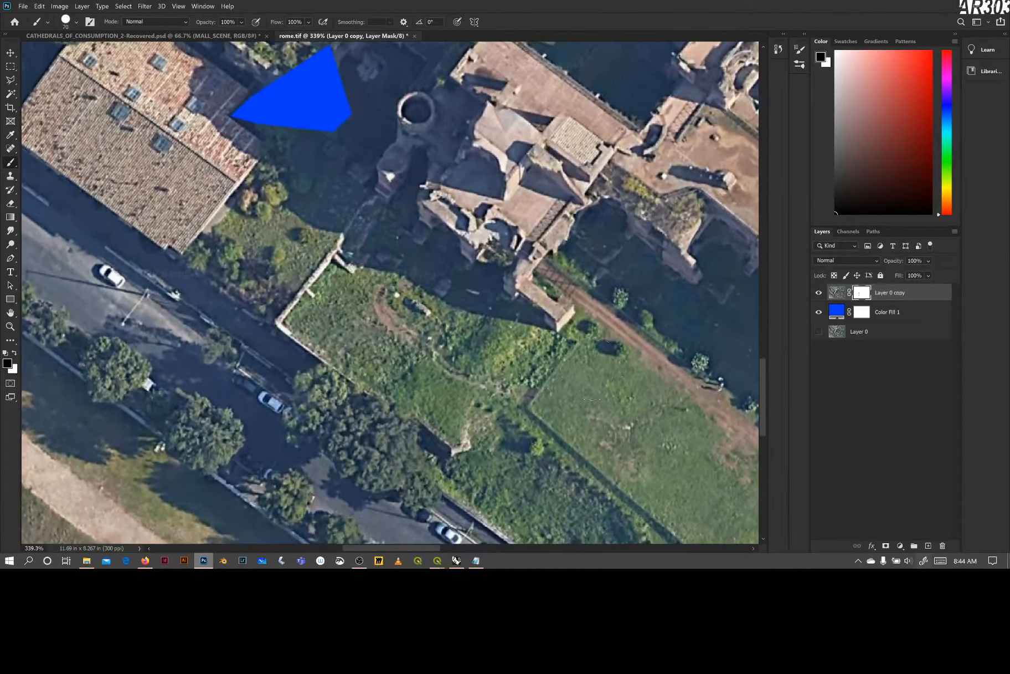
{"action": "left_click", "coordinate": [258, 352]}
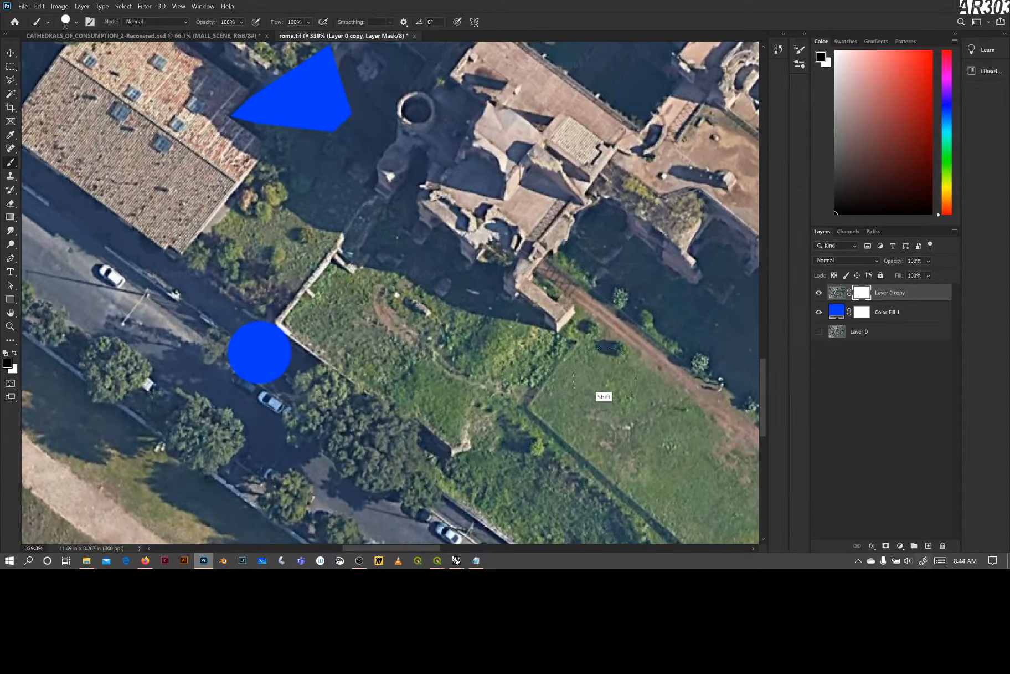
{"action": "left_click", "coordinate": [605, 379], "text": "shift"}
{"action": "left_click", "coordinate": [330, 196], "text": "shift"}
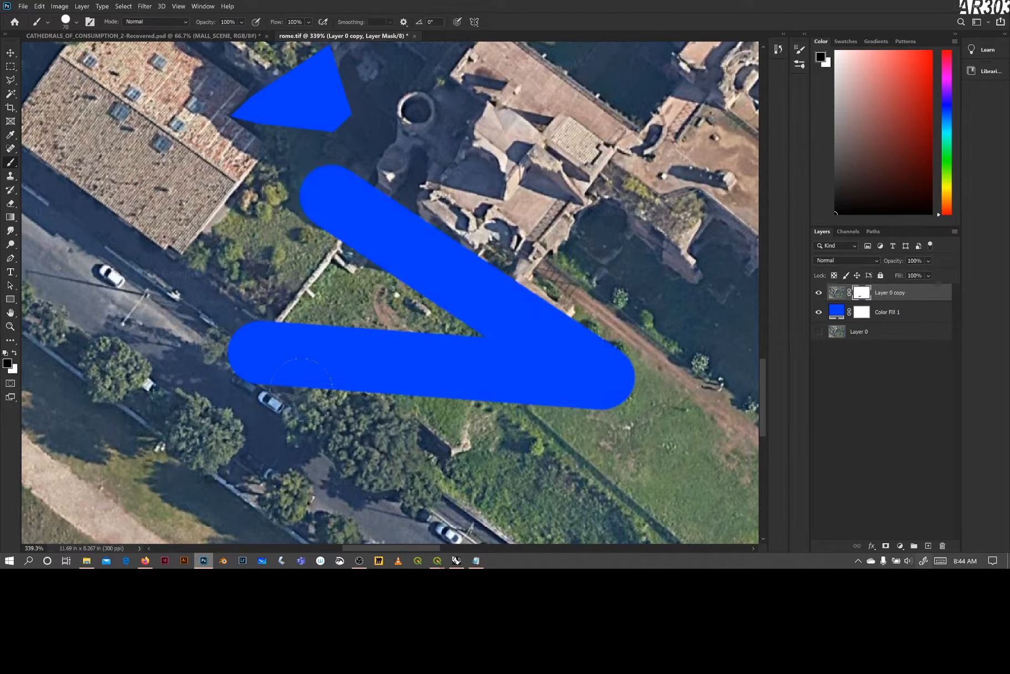
{"action": "left_click", "coordinate": [259, 343], "text": "shift"}
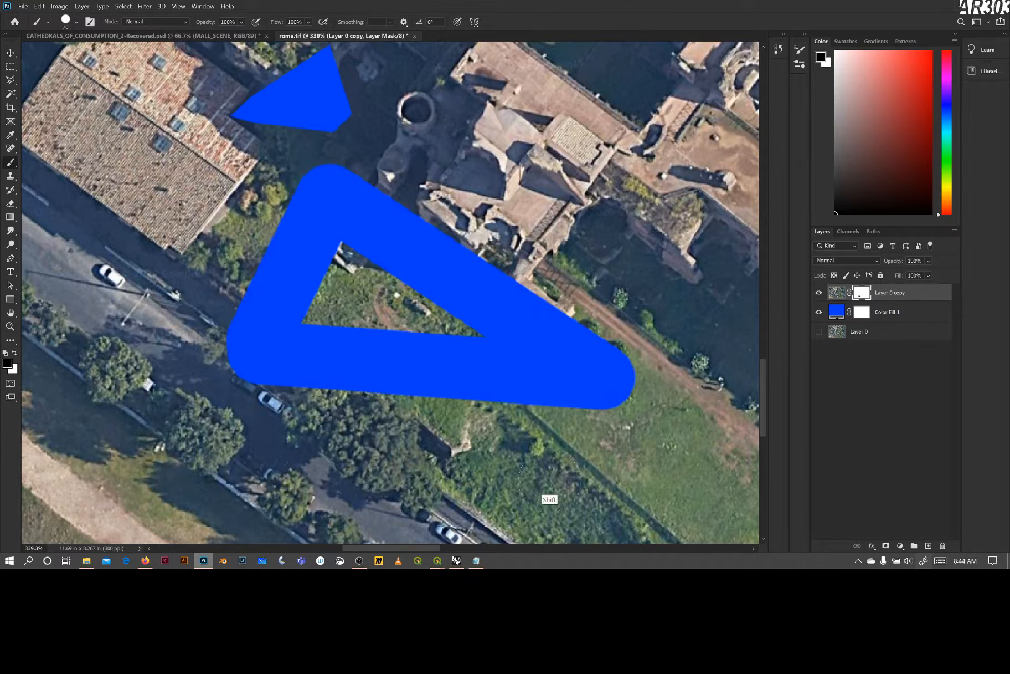
{"action": "left_click", "coordinate": [550, 500], "text": "shift"}
{"action": "left_click", "coordinate": [618, 425], "text": "shift"}
{"action": "left_click", "coordinate": [362, 310], "text": "shift"}
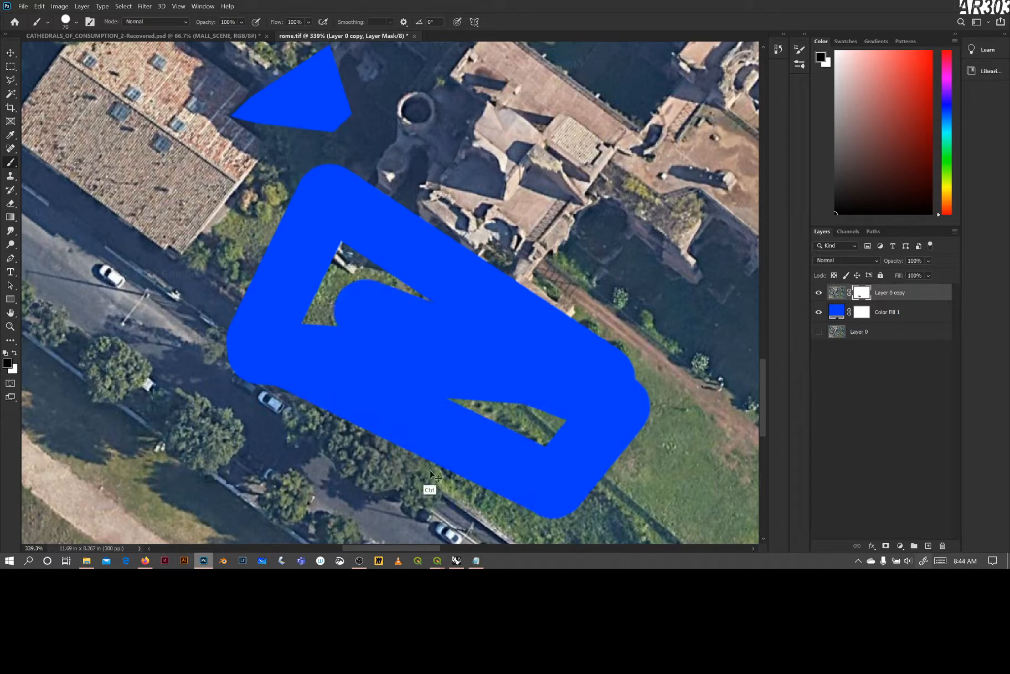
Undo all the straight brush segments painted over the walled lawn.
{"action": "key", "text": "ctrl+z"}
{"action": "key", "text": "ctrl+z"}
{"action": "key", "text": "ctrl+z"}
{"action": "key", "text": "ctrl+z"}
{"action": "key", "text": "ctrl+z"}
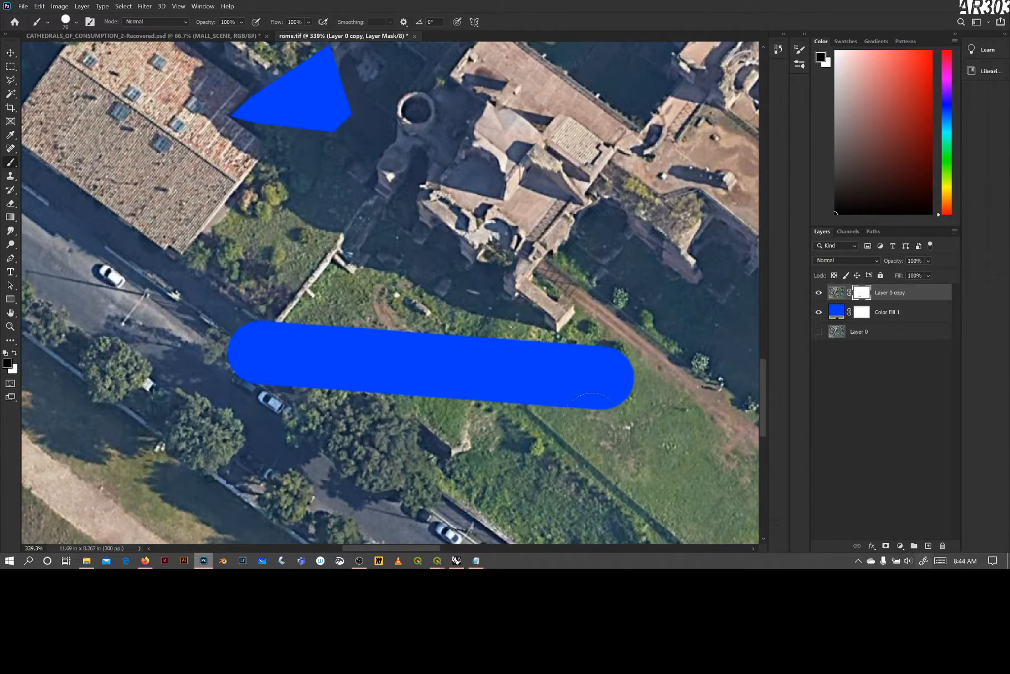
{"action": "key", "text": "ctrl+z"}
{"action": "key", "text": "ctrl+z"}
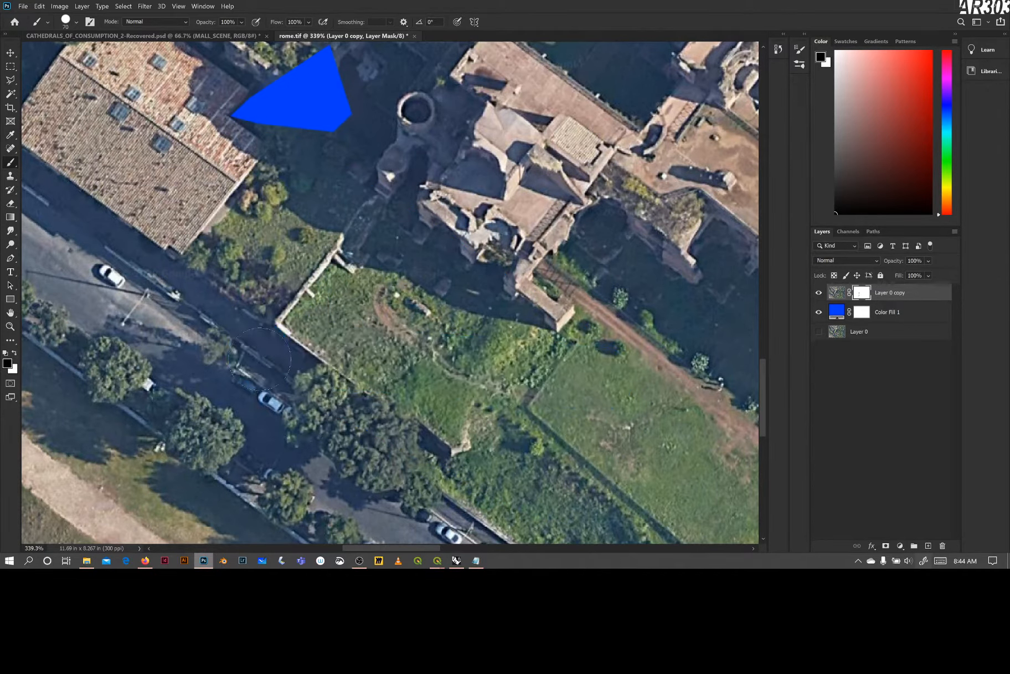
Paint straight black mask strokes along the lawn's roadside wall and up its far side to the ruin's projecting corner.
{"action": "left_click", "coordinate": [255, 351]}
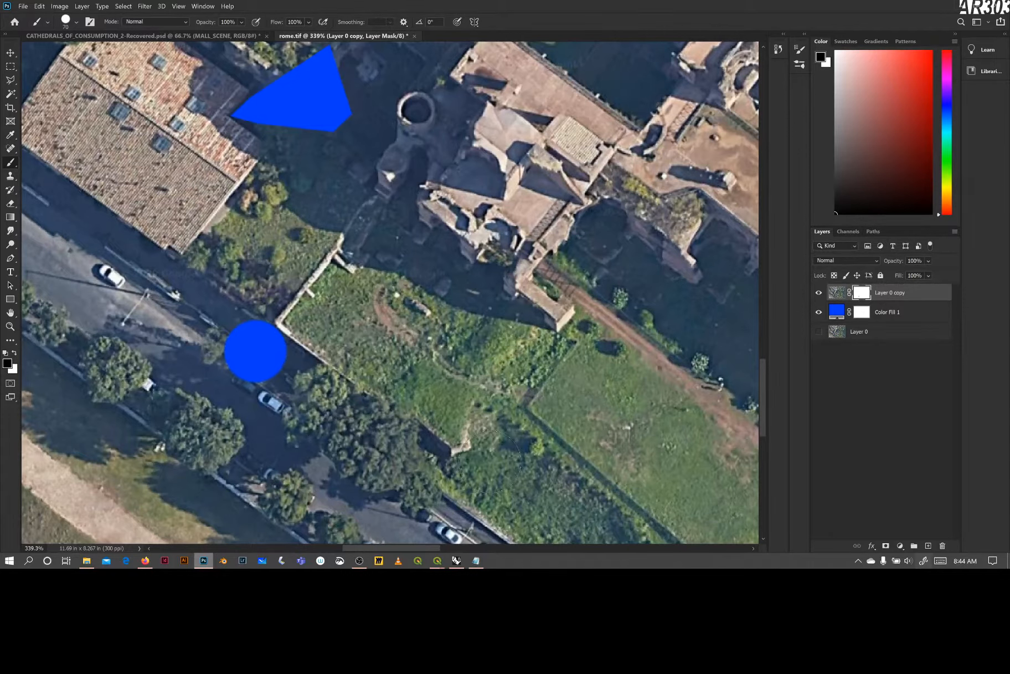
{"action": "key", "text": "Return"}
{"action": "scroll", "coordinate": [363, 405], "scroll_direction": "down", "scroll_amount": 2}
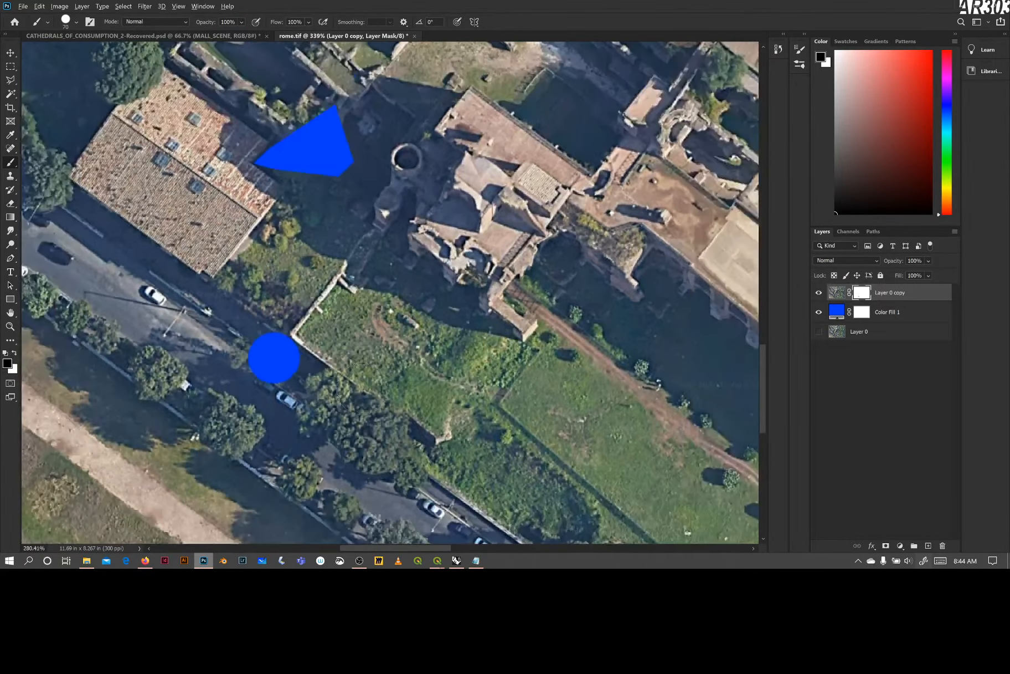
{"action": "scroll", "coordinate": [360, 388], "scroll_direction": "down", "scroll_amount": 2}
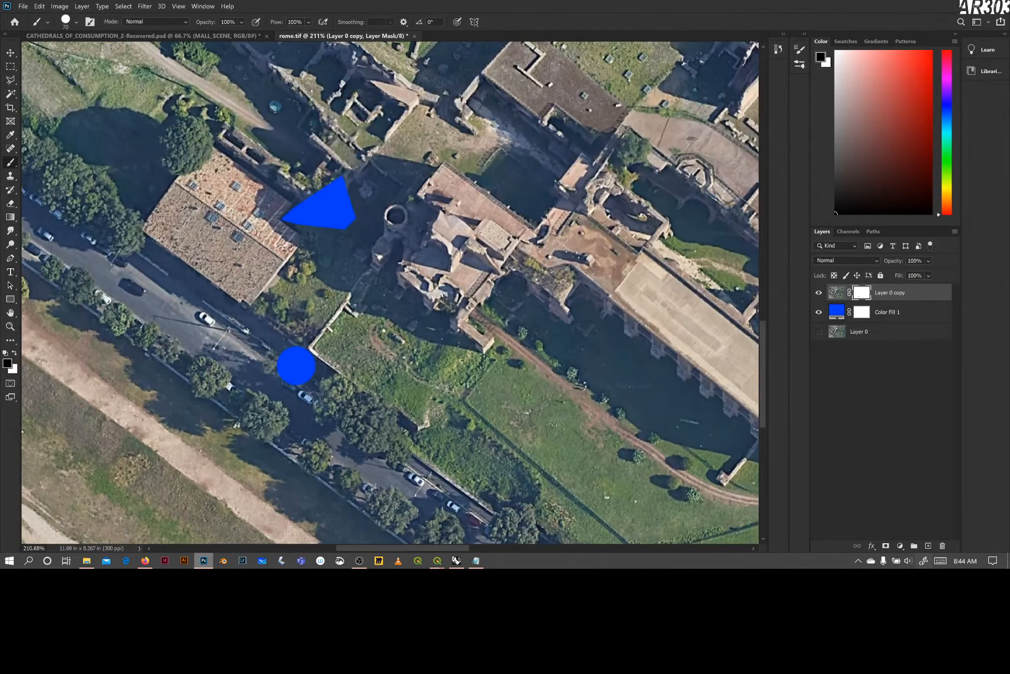
{"action": "left_click_drag", "start_coordinate": [403, 408], "coordinate": [366, 385]}
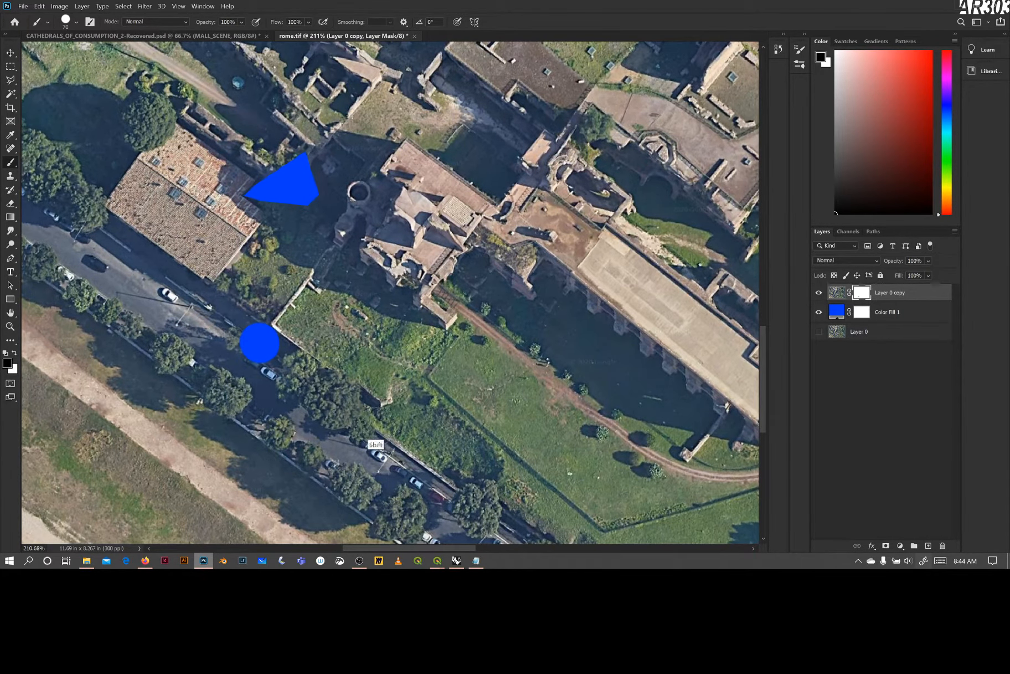
{"action": "left_click", "coordinate": [381, 425], "text": "shift"}
{"action": "left_click_drag", "start_coordinate": [382, 426], "coordinate": [417, 407]}
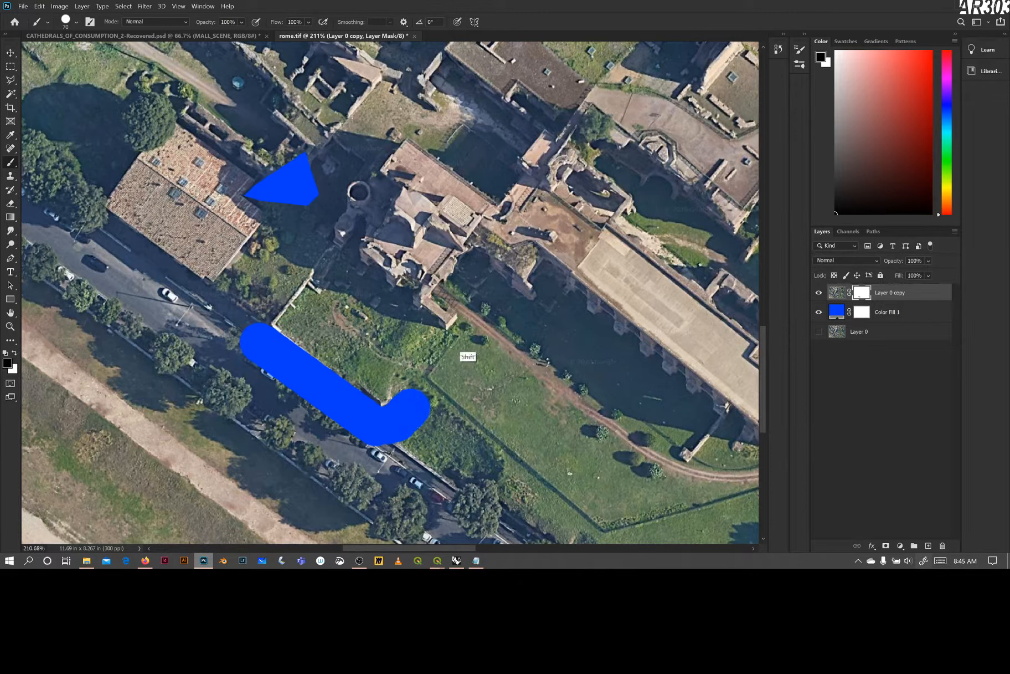
{"action": "left_click", "coordinate": [472, 336], "text": "shift"}
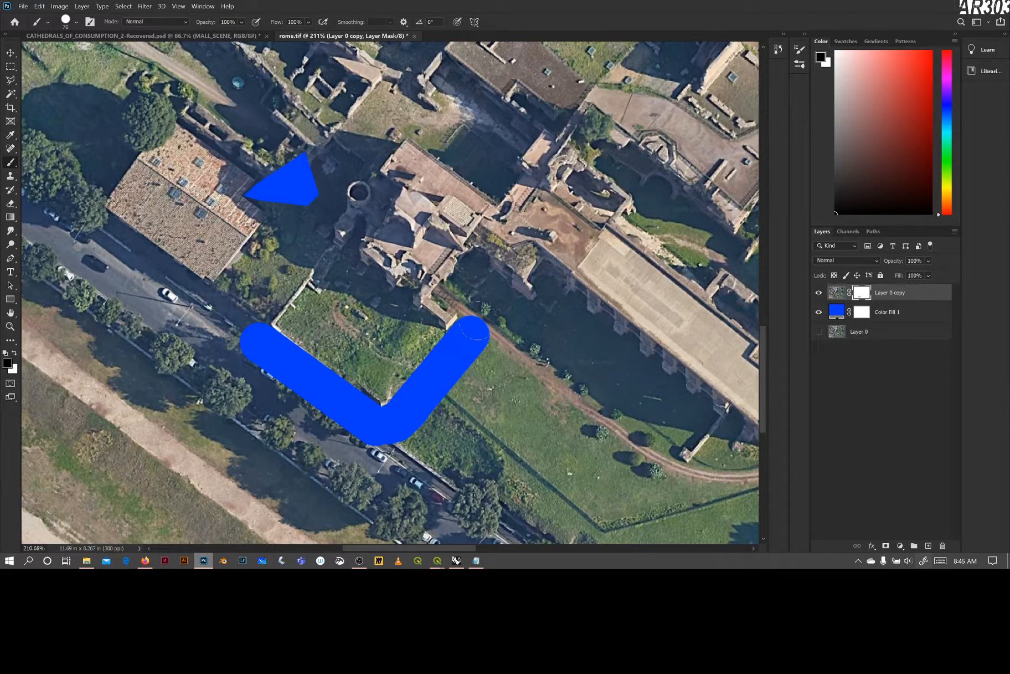
Mask out the shaded recess between the ruin's projecting corner and the long terrace with short black brush strokes.
{"action": "left_click", "coordinate": [468, 288], "text": "shift"}
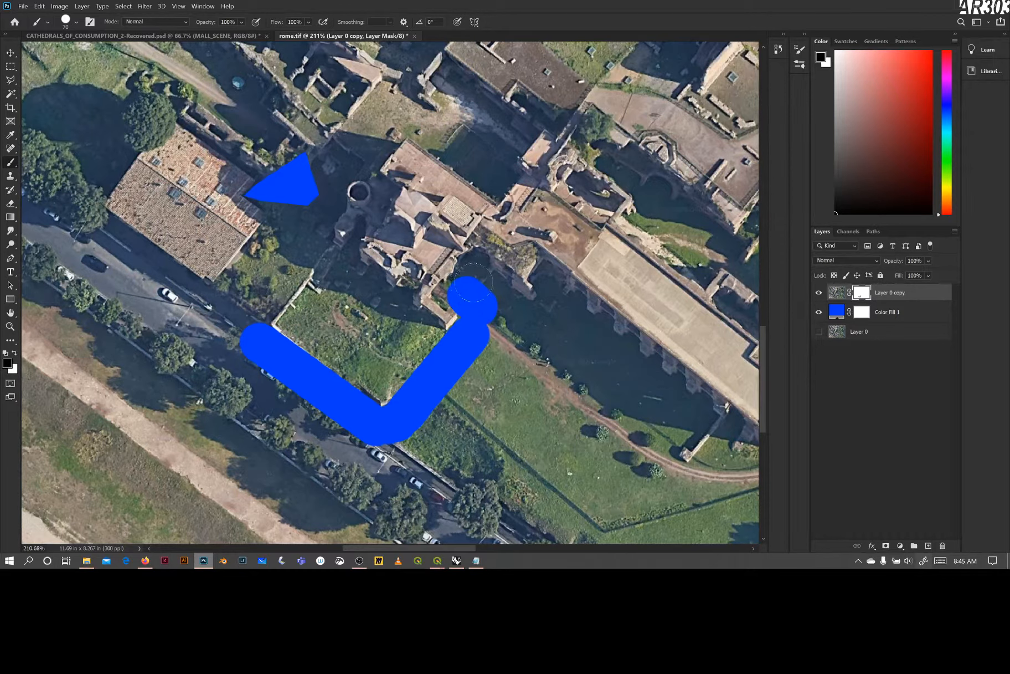
{"action": "left_click", "coordinate": [474, 283], "text": "shift"}
{"action": "left_click", "coordinate": [486, 288], "text": "shift"}
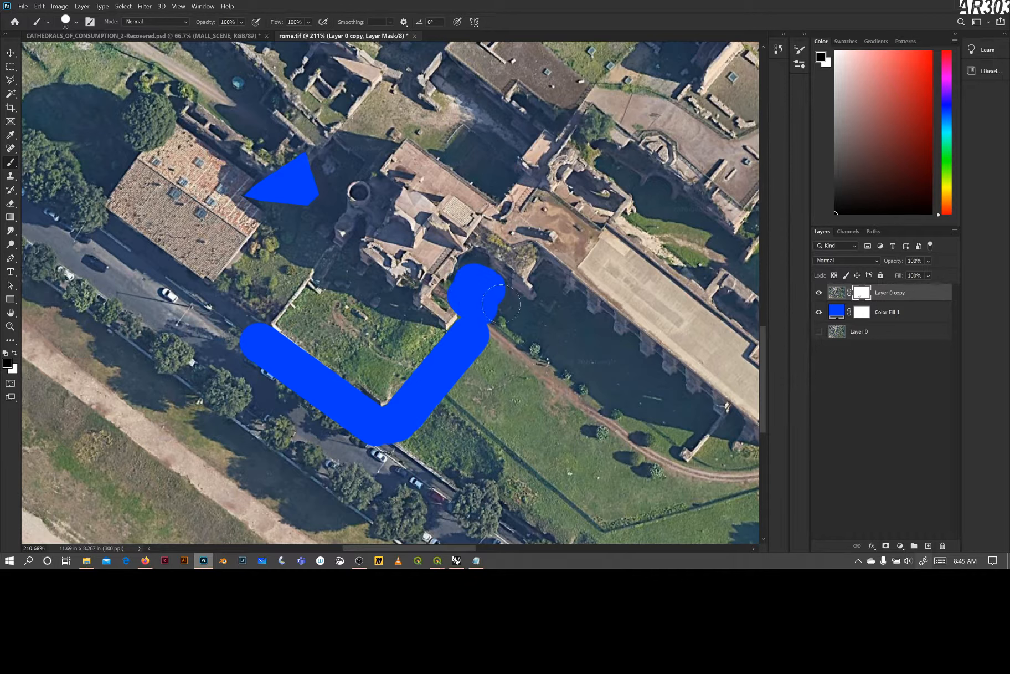
{"action": "left_click", "coordinate": [518, 319], "text": "shift"}
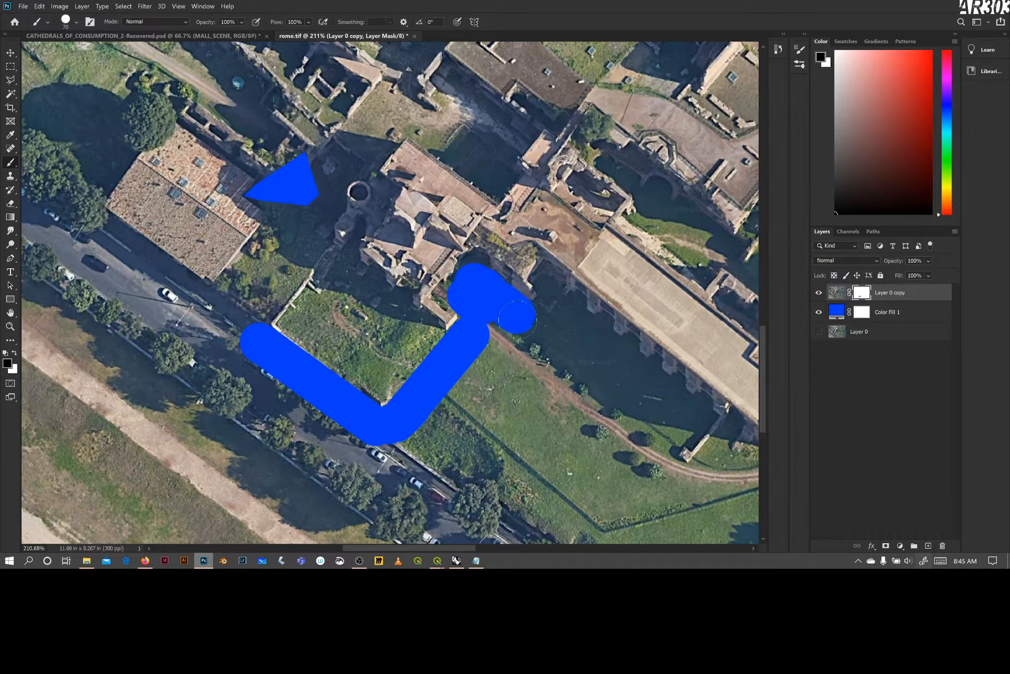
{"action": "left_click", "coordinate": [499, 323]}
{"action": "left_click", "coordinate": [548, 311], "text": "shift"}
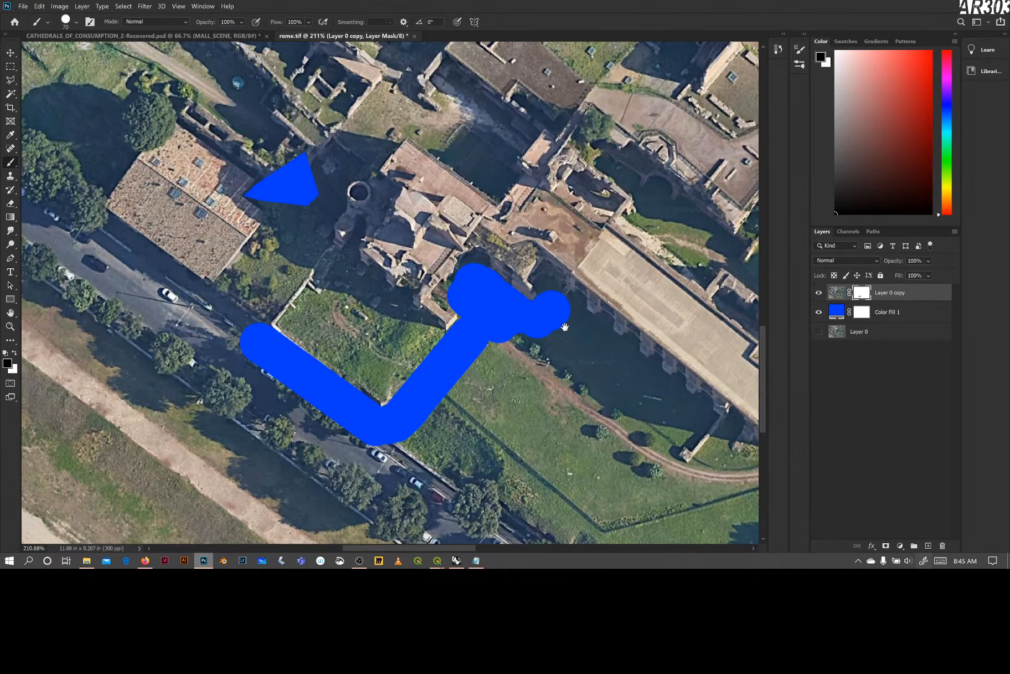
Mask a straight strip of shaded ground along the long terrace's buttressed side, ending at the small projecting wall.
{"action": "left_click_drag", "start_coordinate": [556, 310], "coordinate": [464, 287]}
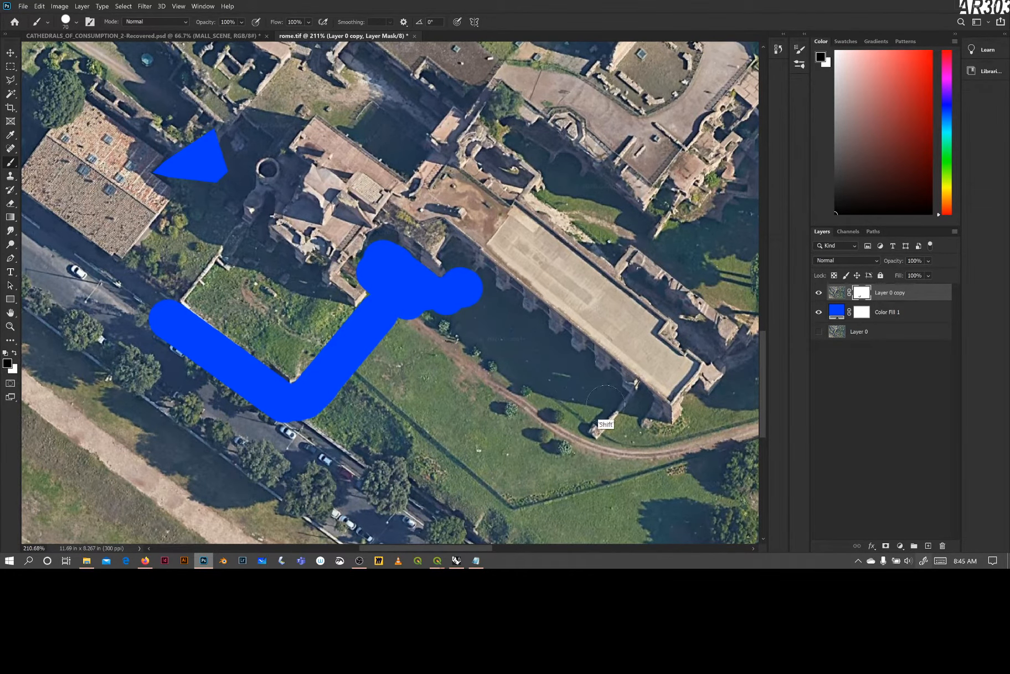
{"action": "left_click", "coordinate": [588, 383], "text": "shift"}
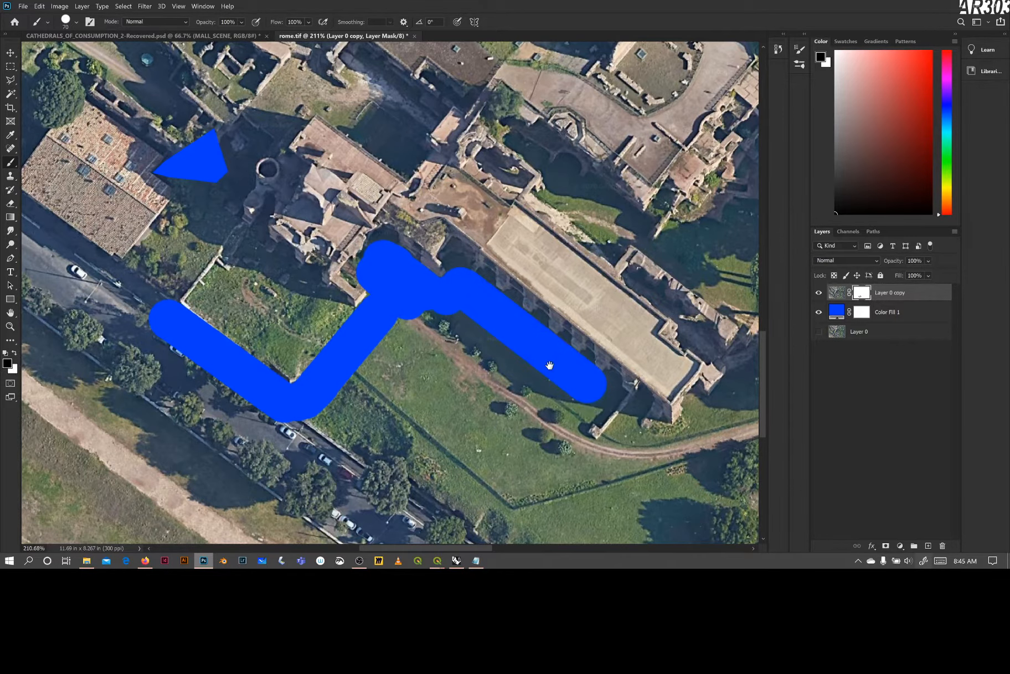
{"action": "left_click_drag", "start_coordinate": [549, 365], "coordinate": [520, 324]}
{"action": "left_click", "coordinate": [572, 356]}
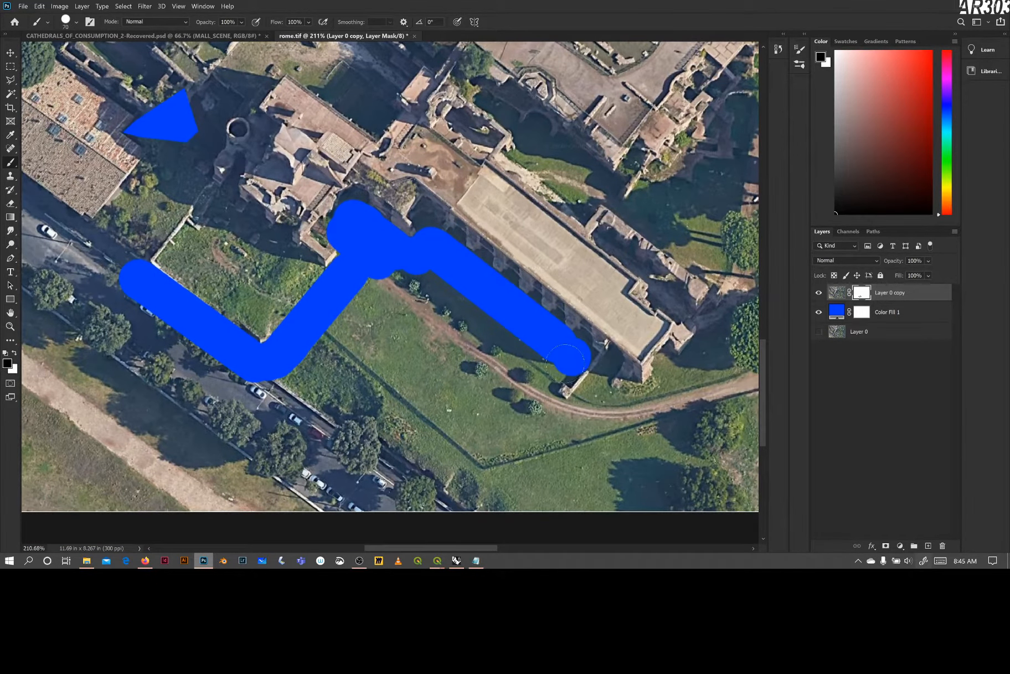
Continue the black mask strokes around the end of the small projecting wall and along the dirt path past the terrace's corner.
{"action": "left_click", "coordinate": [552, 371]}
{"action": "left_click", "coordinate": [547, 372]}
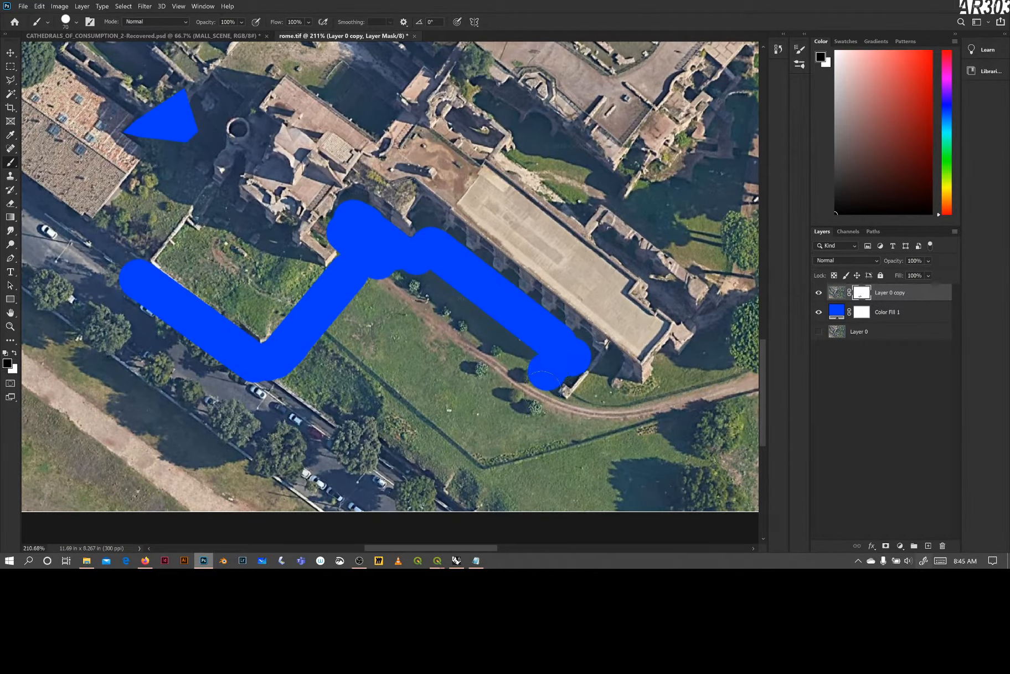
{"action": "left_click", "coordinate": [538, 392]}
{"action": "left_click", "coordinate": [554, 415], "text": "shift"}
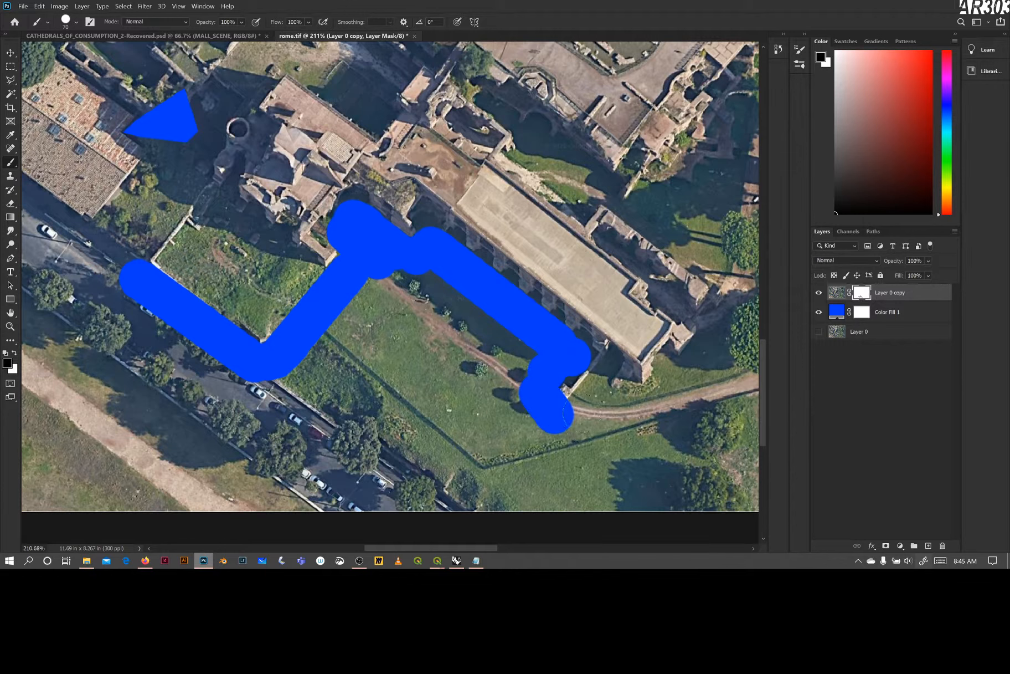
{"action": "left_click", "coordinate": [586, 410]}
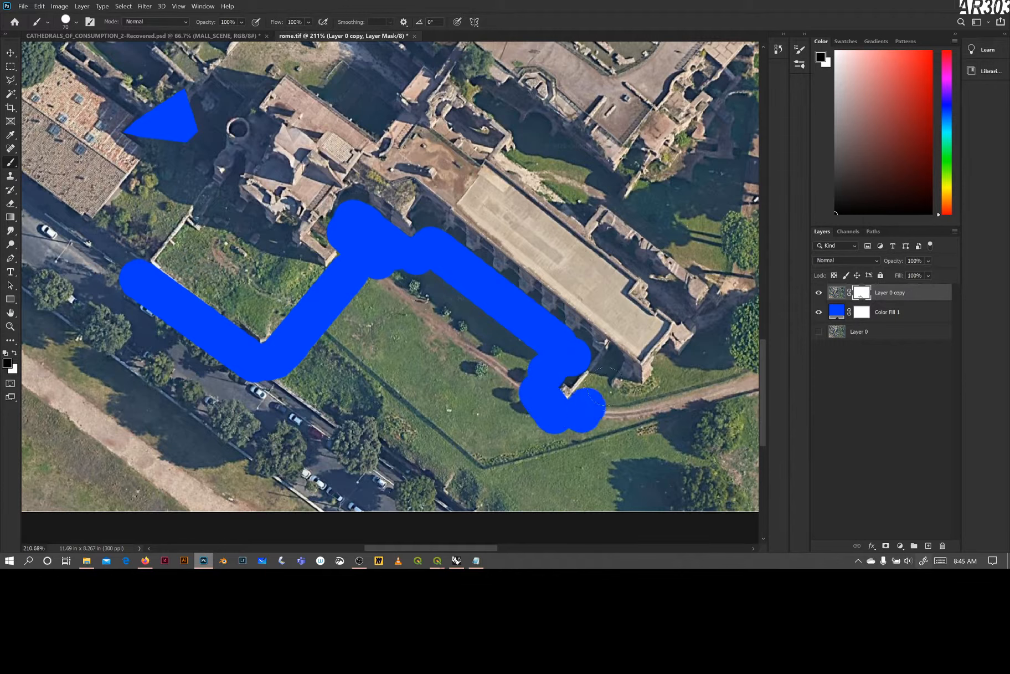
{"action": "left_click", "coordinate": [600, 405]}
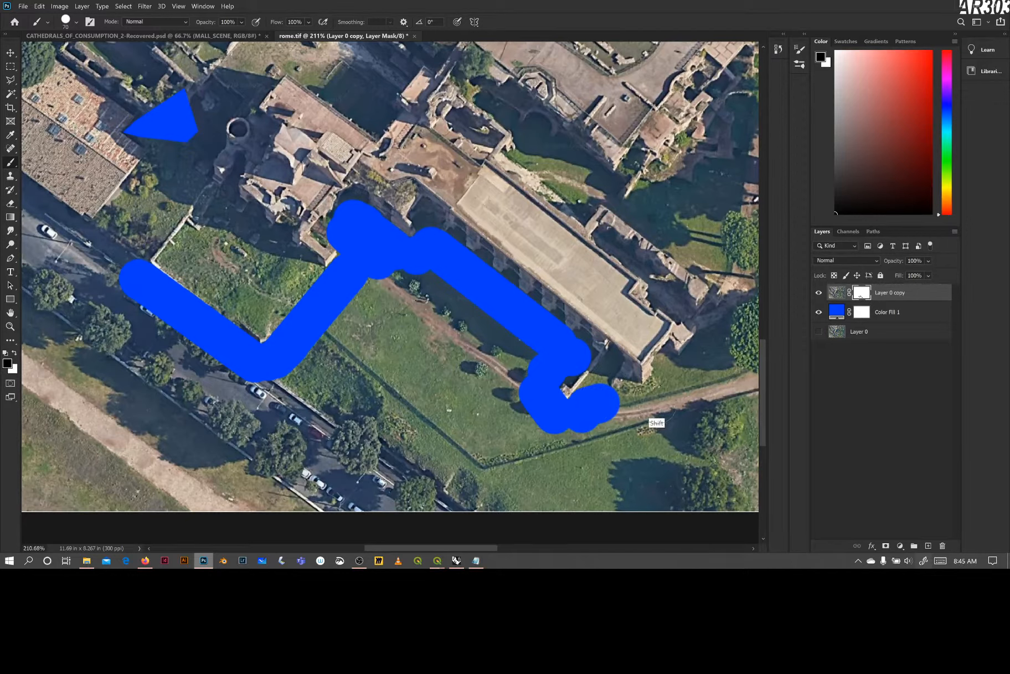
{"action": "left_click", "coordinate": [656, 403], "text": "shift"}
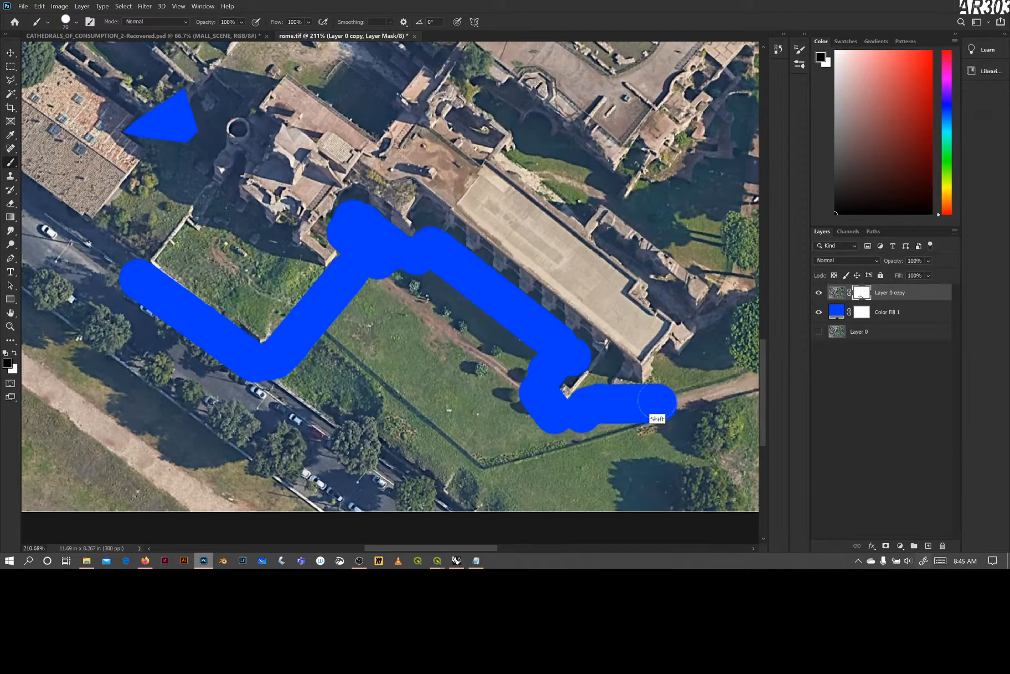
Continue the straight black mask strokes around the terrace's far end and back along the ruined wall on its tree side.
{"action": "left_click", "coordinate": [714, 343], "text": "shift"}
{"action": "left_click_drag", "start_coordinate": [640, 380], "coordinate": [504, 415]}
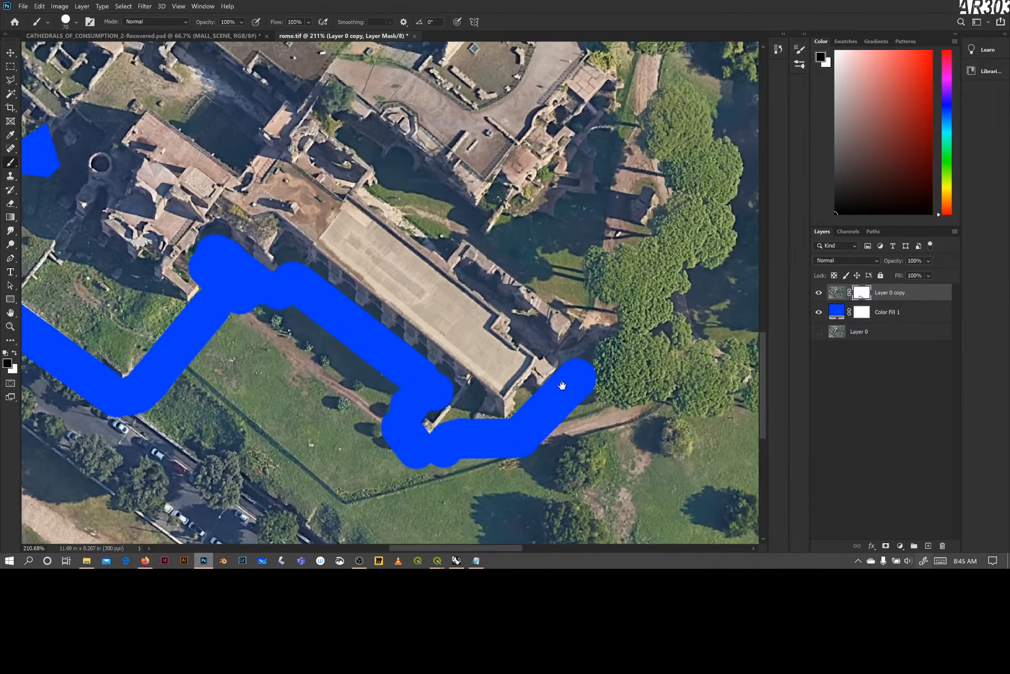
{"action": "left_click", "coordinate": [608, 334], "text": "shift"}
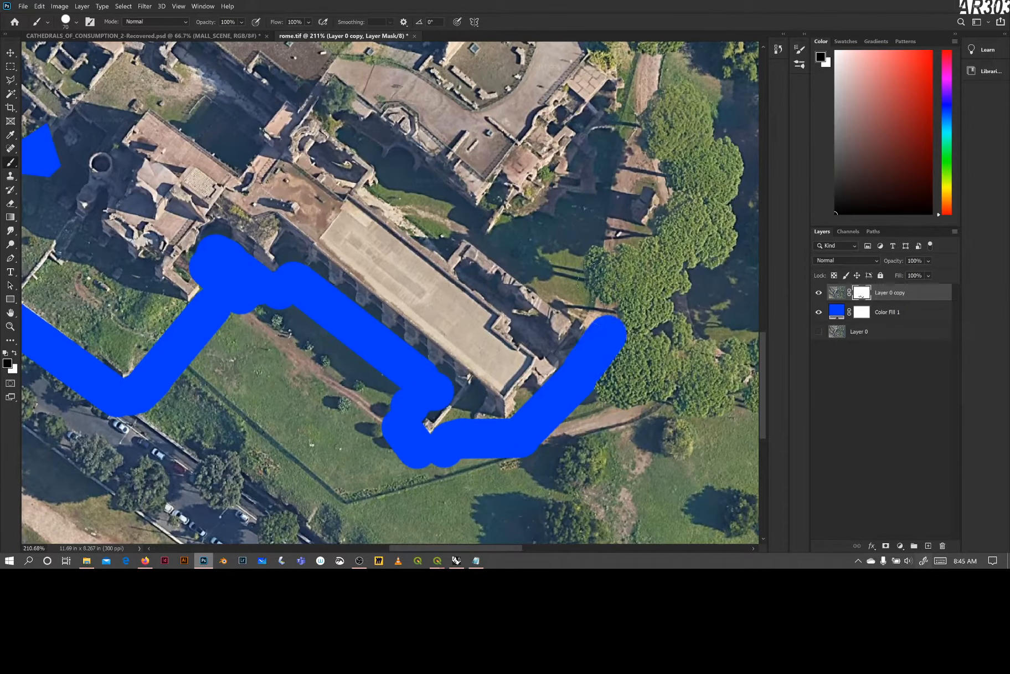
{"action": "left_click", "coordinate": [475, 213], "text": "shift"}
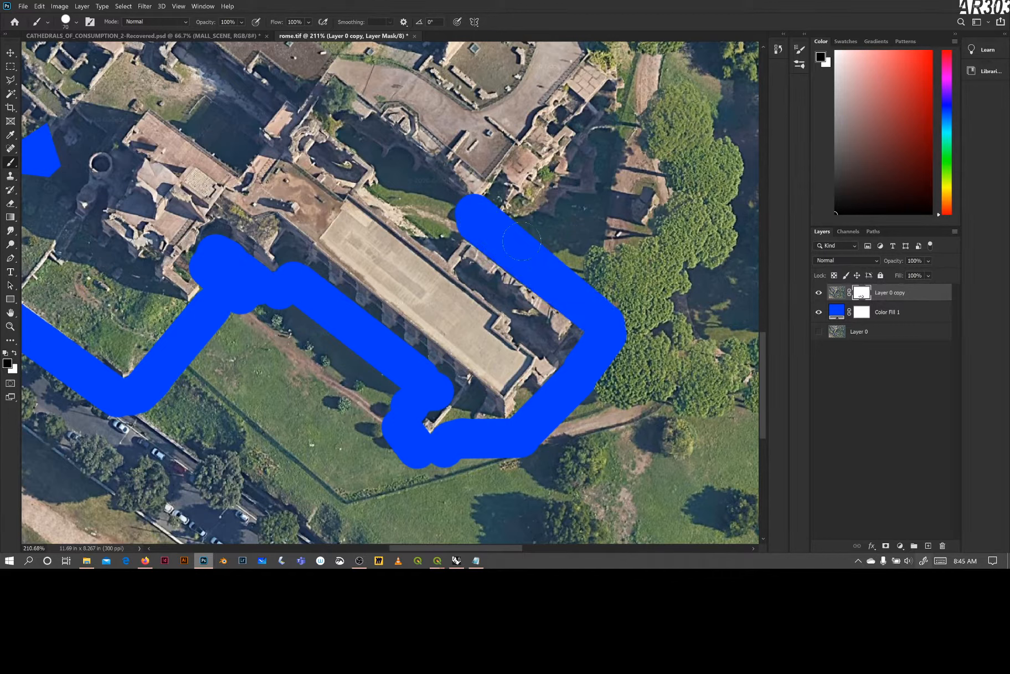
Mask the grassy notch beside the terrace and extend the black strokes along the ruins' paved-court side to their outer corner.
{"action": "left_click", "coordinate": [442, 242]}
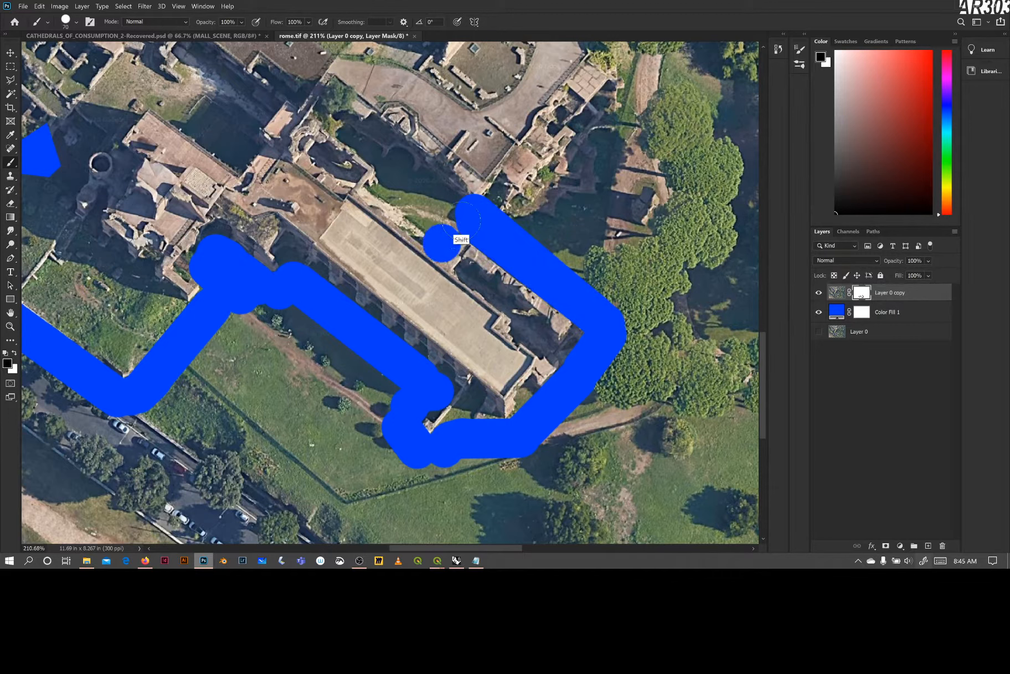
{"action": "left_click", "coordinate": [463, 222], "text": "shift"}
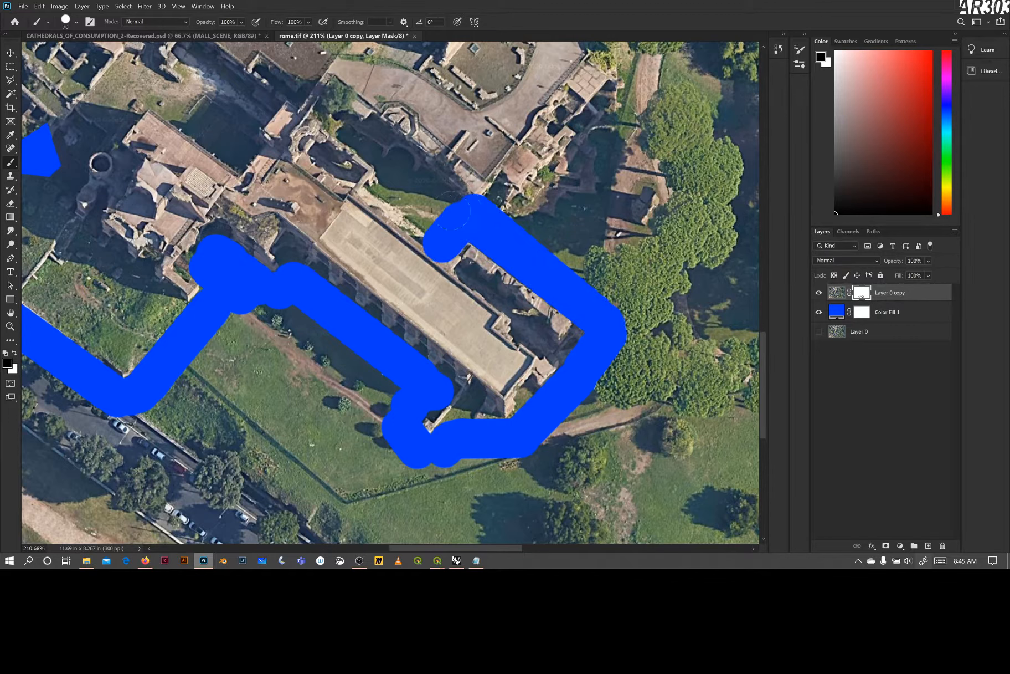
{"action": "left_click", "coordinate": [391, 194], "text": "shift"}
{"action": "left_click", "coordinate": [398, 169], "text": "shift"}
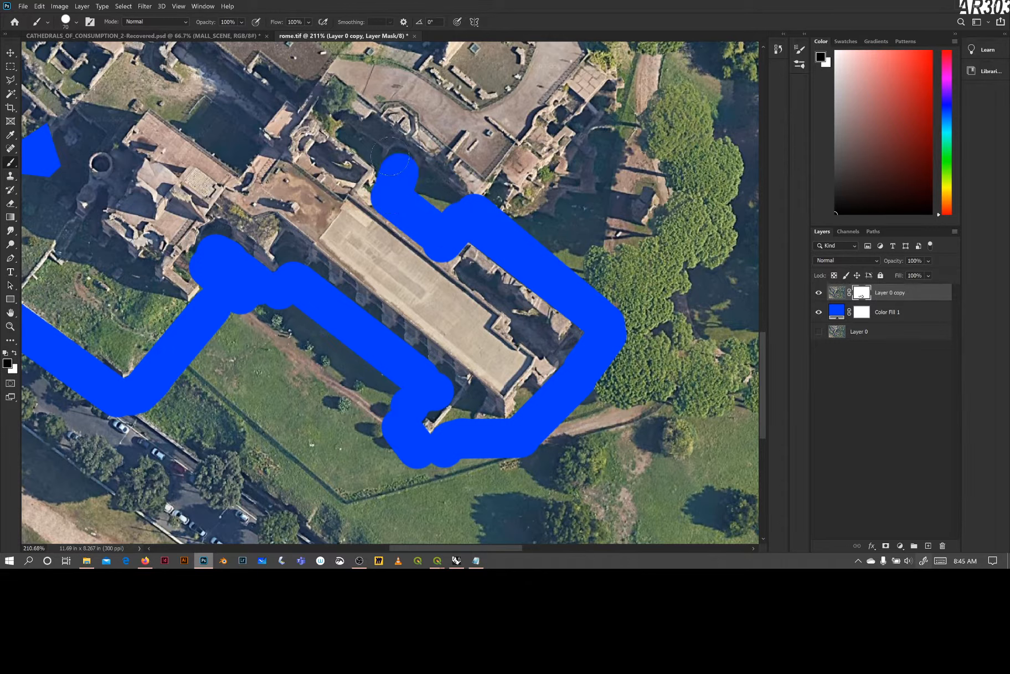
{"action": "left_click", "coordinate": [309, 86], "text": "shift"}
Mask the shaded recess between the two upper ruin blocks and the ground along the roofed building's outer edge.
{"action": "left_click_drag", "start_coordinate": [299, 91], "coordinate": [342, 135]}
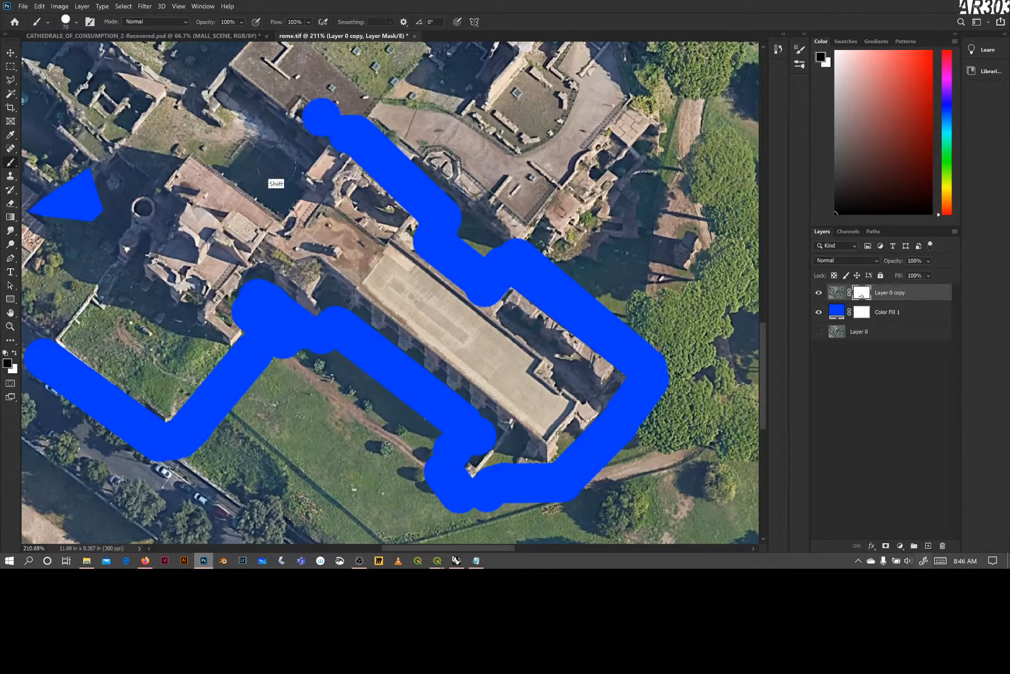
{"action": "left_click_drag", "start_coordinate": [283, 167], "coordinate": [317, 129]}
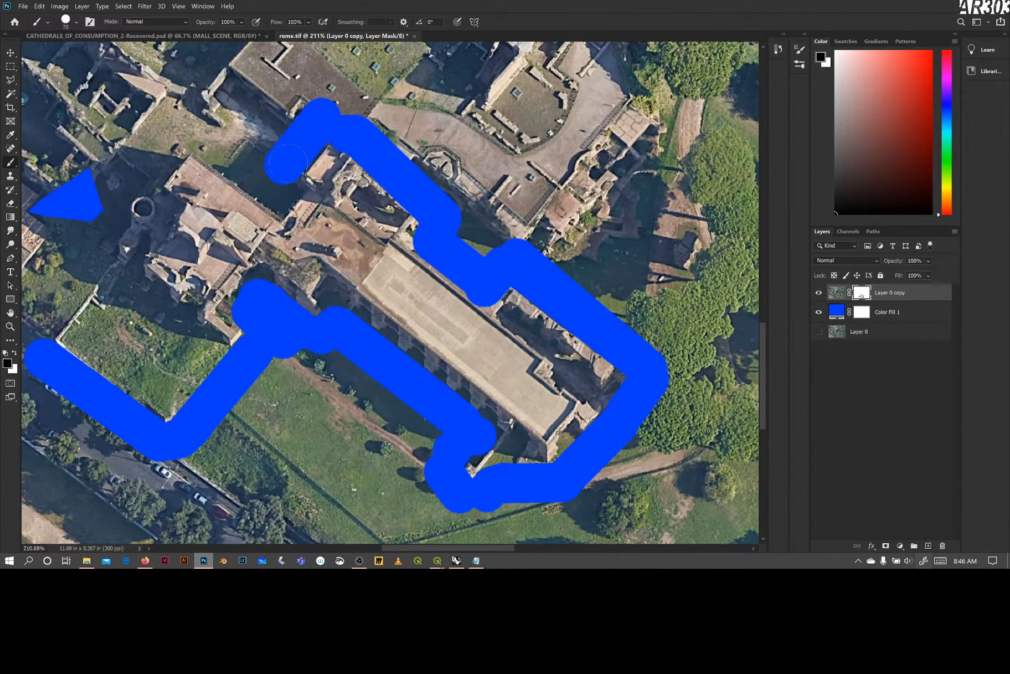
{"action": "left_click", "coordinate": [265, 180]}
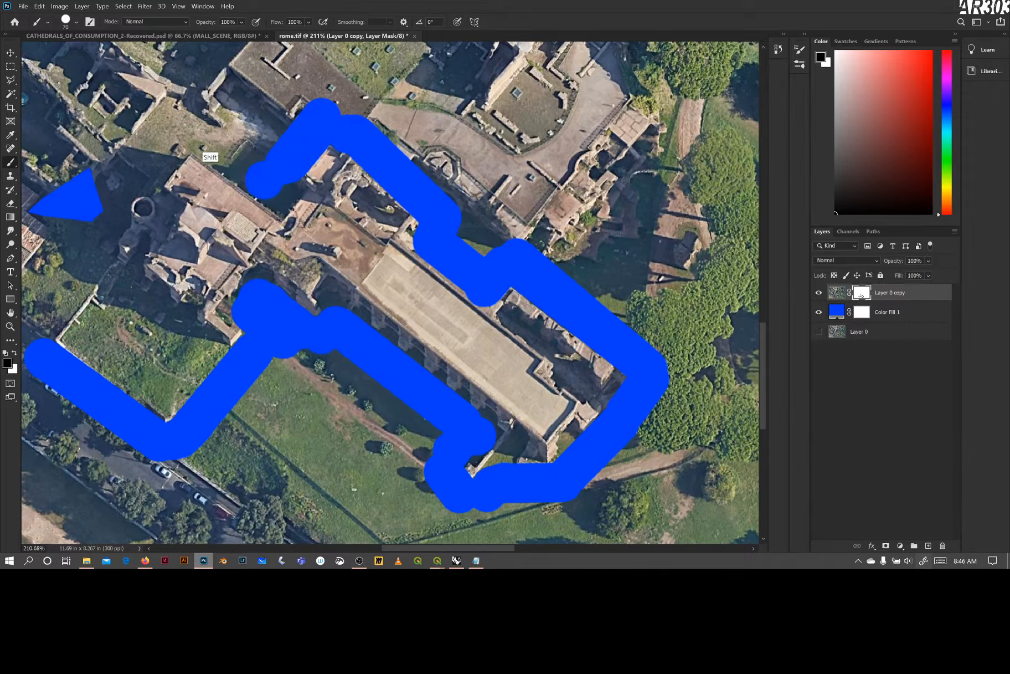
{"action": "left_click", "coordinate": [206, 133], "text": "shift"}
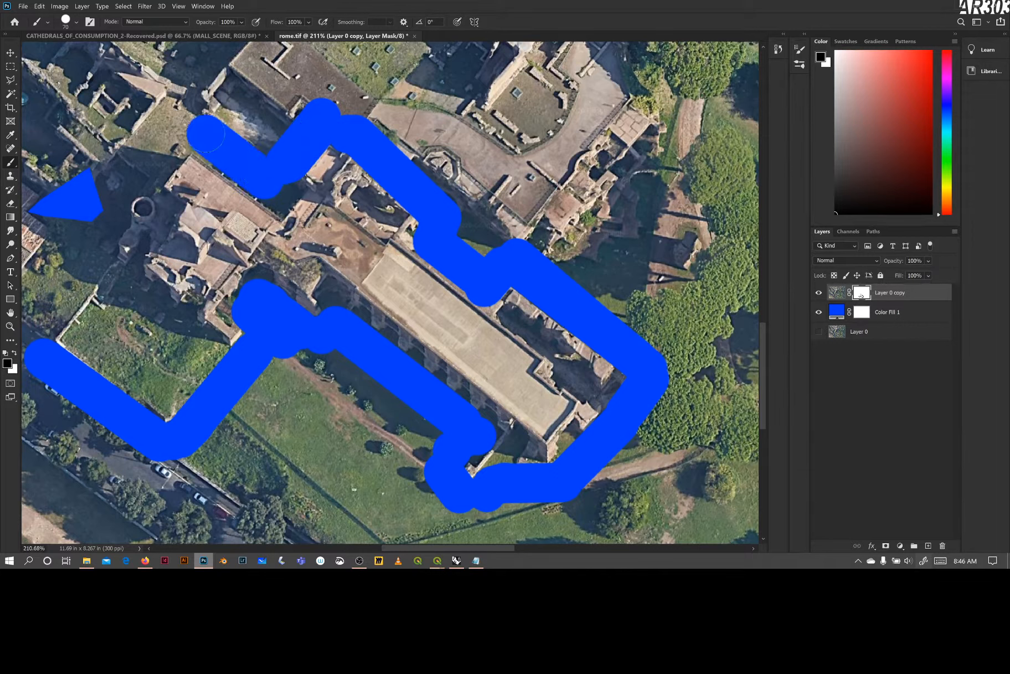
Paint black mask strokes around the round tower and down the lawn's remaining side to close the outline at its roadside corner.
{"action": "left_click", "coordinate": [147, 176], "text": "shift"}
{"action": "left_click_drag", "start_coordinate": [124, 180], "coordinate": [89, 248]}
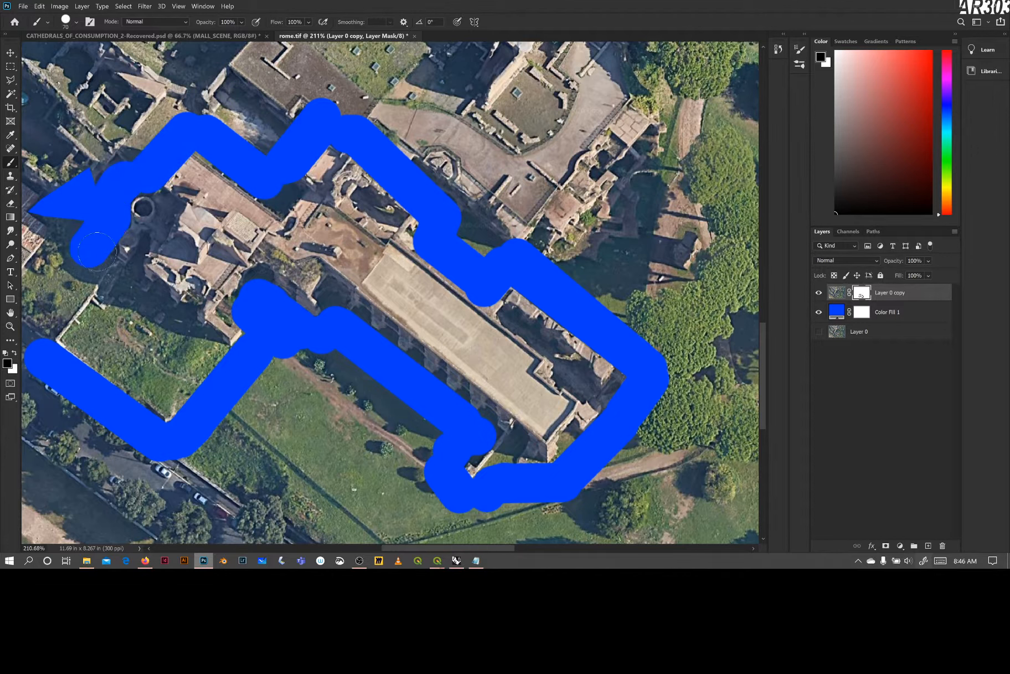
{"action": "left_click", "coordinate": [61, 300], "text": "shift"}
{"action": "left_click_drag", "start_coordinate": [67, 300], "coordinate": [89, 276]}
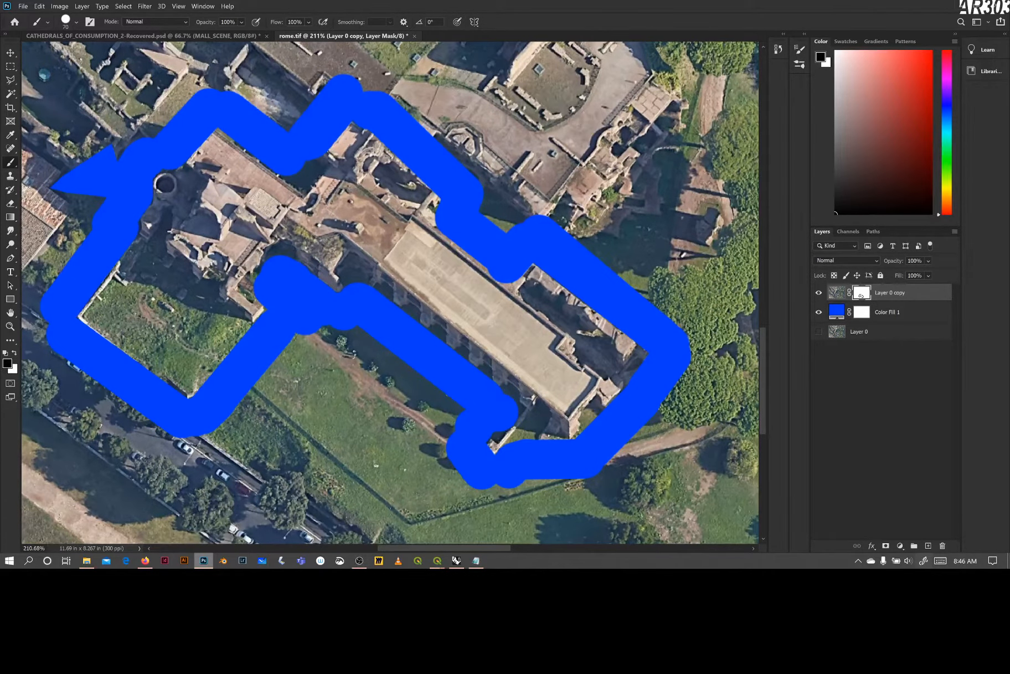
Draw a closed polygonal lasso selection around the ruins and lawn, following the middle of the blue masked band.
{"action": "scroll", "coordinate": [376, 423], "scroll_direction": "left", "scroll_amount": 5}
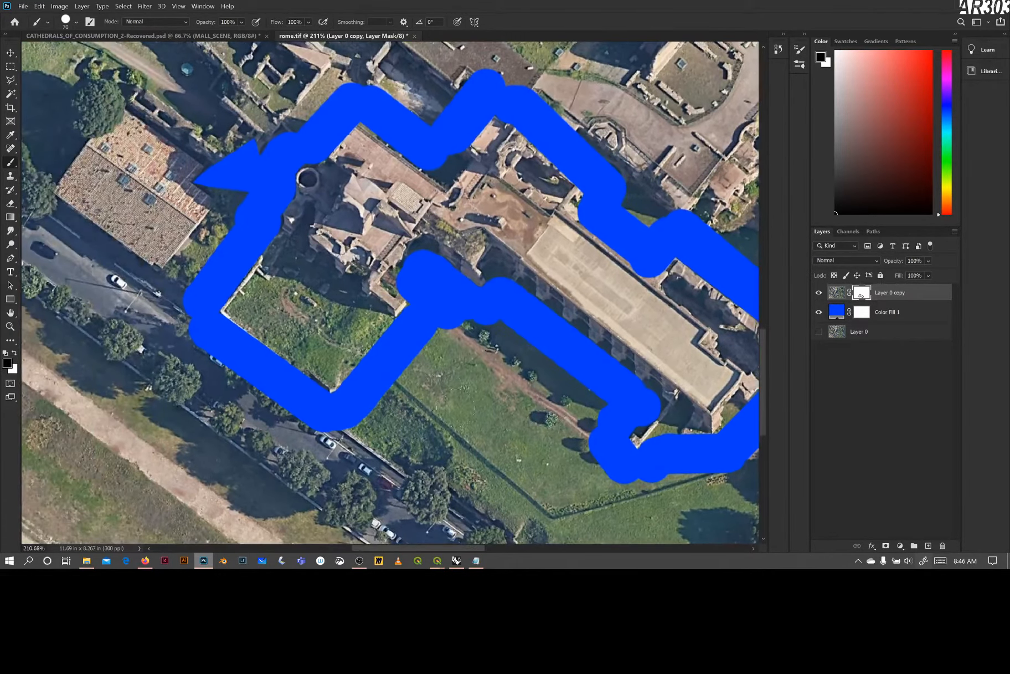
{"action": "left_click_drag", "start_coordinate": [449, 389], "coordinate": [383, 386]}
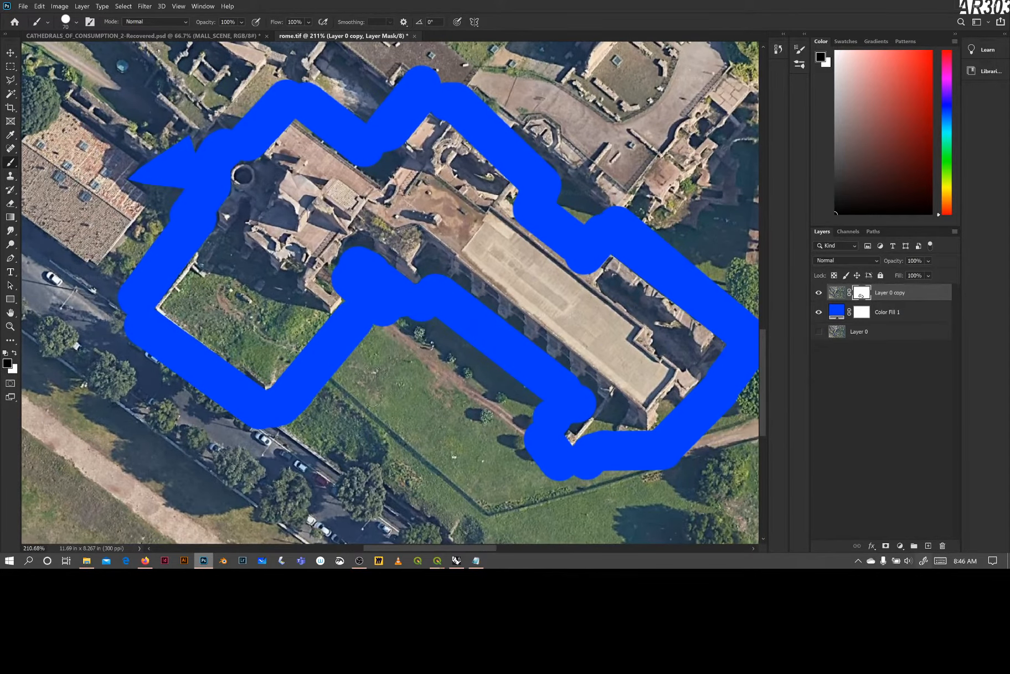
{"action": "scroll", "coordinate": [375, 384], "scroll_direction": "down", "scroll_amount": 3}
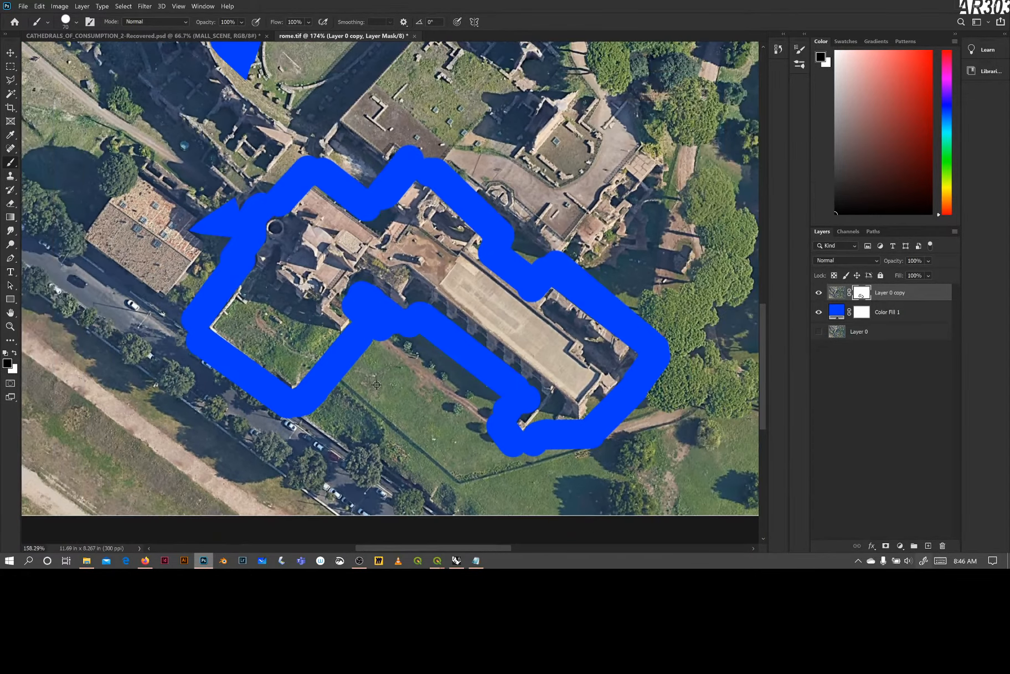
{"action": "scroll", "coordinate": [377, 388], "scroll_direction": "down", "scroll_amount": 1}
{"action": "left_click_drag", "start_coordinate": [396, 401], "coordinate": [369, 371]}
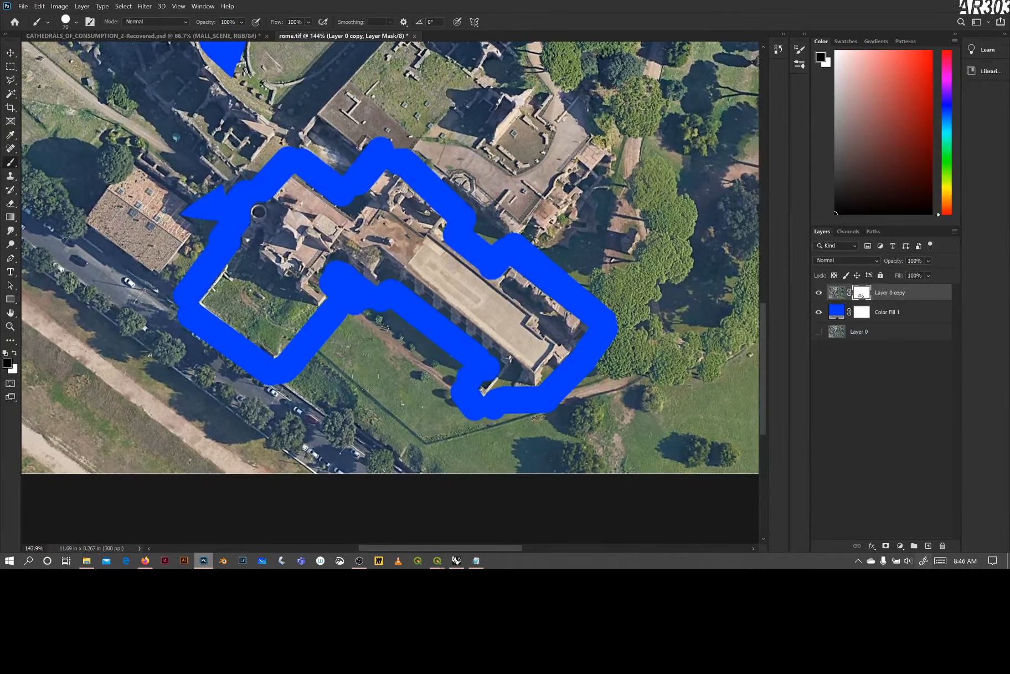
{"action": "left_click", "coordinate": [11, 82]}
{"action": "left_click", "coordinate": [200, 279]}
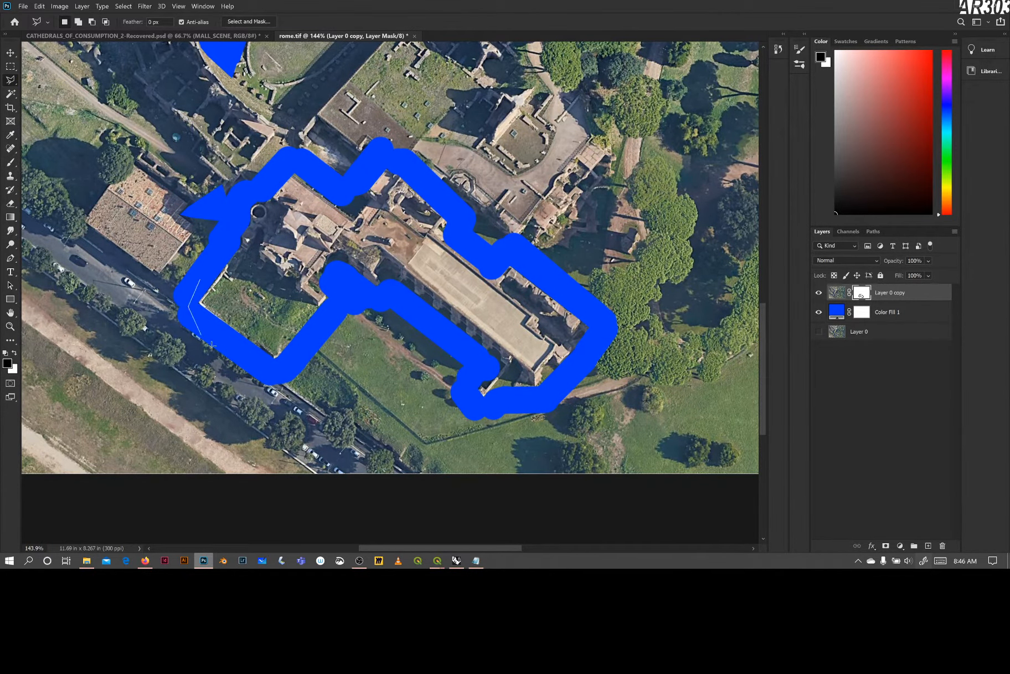
{"action": "left_click", "coordinate": [189, 305]}
{"action": "left_click", "coordinate": [261, 371]}
{"action": "left_click", "coordinate": [283, 372]}
{"action": "left_click", "coordinate": [339, 306]}
{"action": "left_click", "coordinate": [371, 294]}
{"action": "left_click", "coordinate": [411, 301]}
{"action": "left_click", "coordinate": [477, 361]}
{"action": "left_click", "coordinate": [467, 391]}
{"action": "left_click", "coordinate": [475, 410]}
{"action": "left_click", "coordinate": [513, 403]}
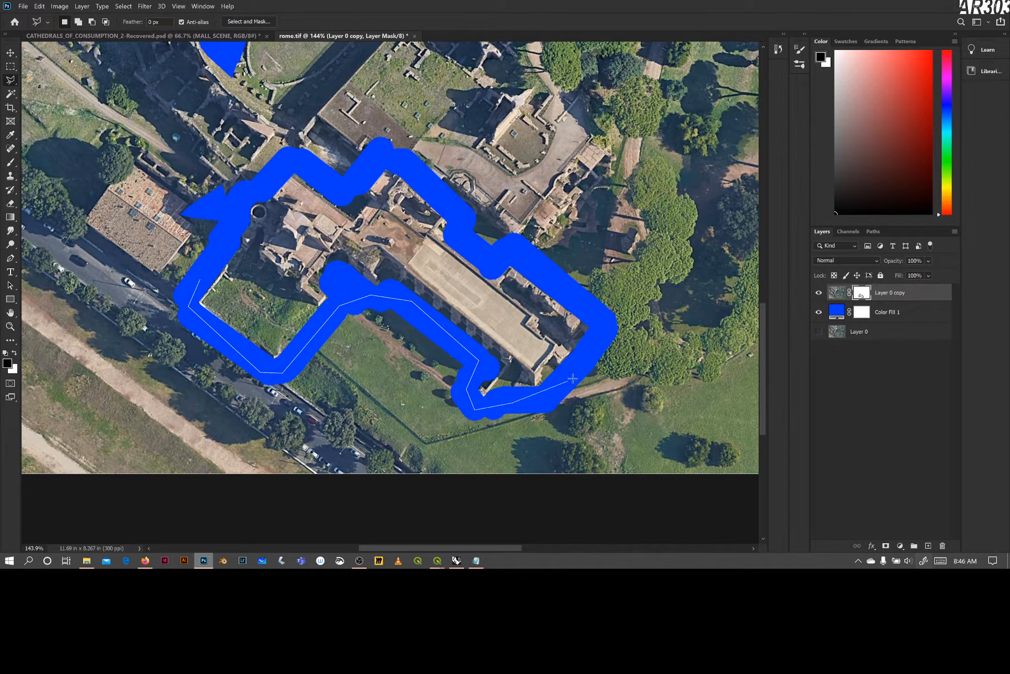
{"action": "left_click", "coordinate": [593, 353]}
{"action": "left_click", "coordinate": [601, 323]}
{"action": "left_click", "coordinate": [533, 257]}
{"action": "left_click", "coordinate": [493, 257]}
{"action": "left_click", "coordinate": [456, 241]}
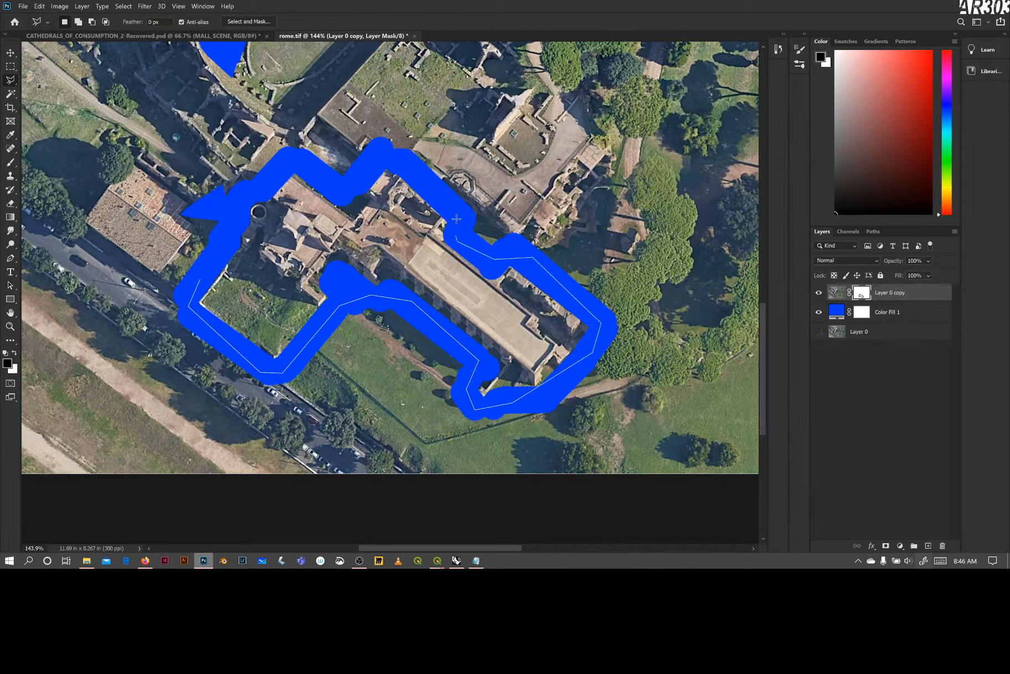
{"action": "left_click", "coordinate": [455, 221]}
{"action": "left_click", "coordinate": [404, 162]}
{"action": "left_click", "coordinate": [376, 162]}
{"action": "left_click", "coordinate": [344, 187]}
{"action": "left_click", "coordinate": [294, 175]}
{"action": "left_click", "coordinate": [247, 199]}
{"action": "left_click", "coordinate": [200, 280]}
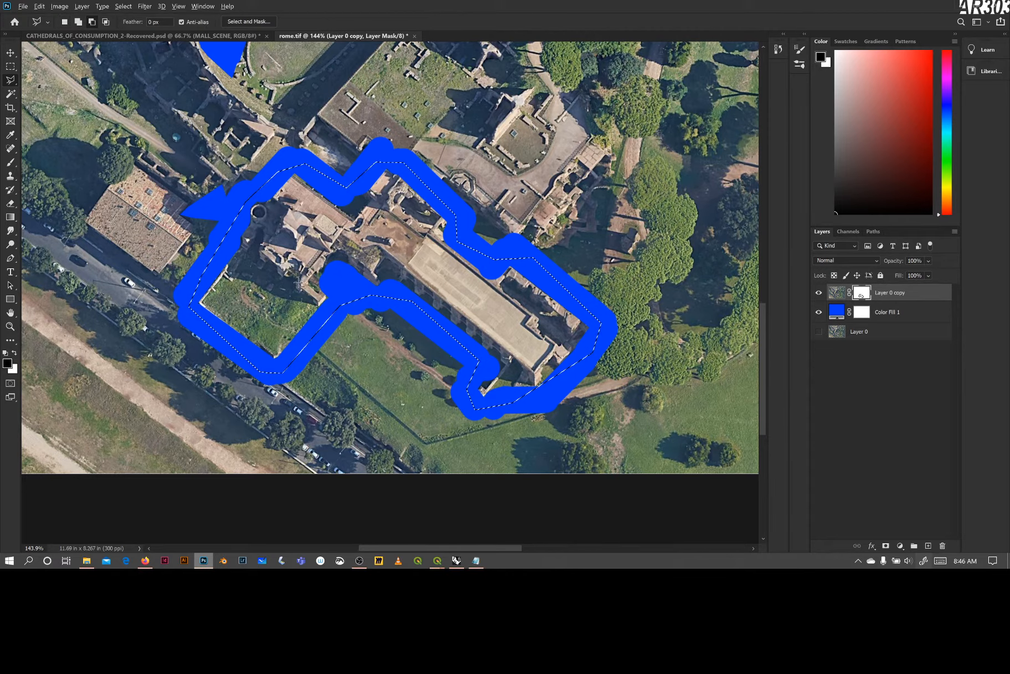
Invert the selection and brush black on the mask over the ground immediately around the ruins.
{"action": "scroll", "coordinate": [299, 283], "scroll_direction": "down", "scroll_amount": 3}
{"action": "scroll", "coordinate": [299, 283], "scroll_direction": "down", "scroll_amount": 2}
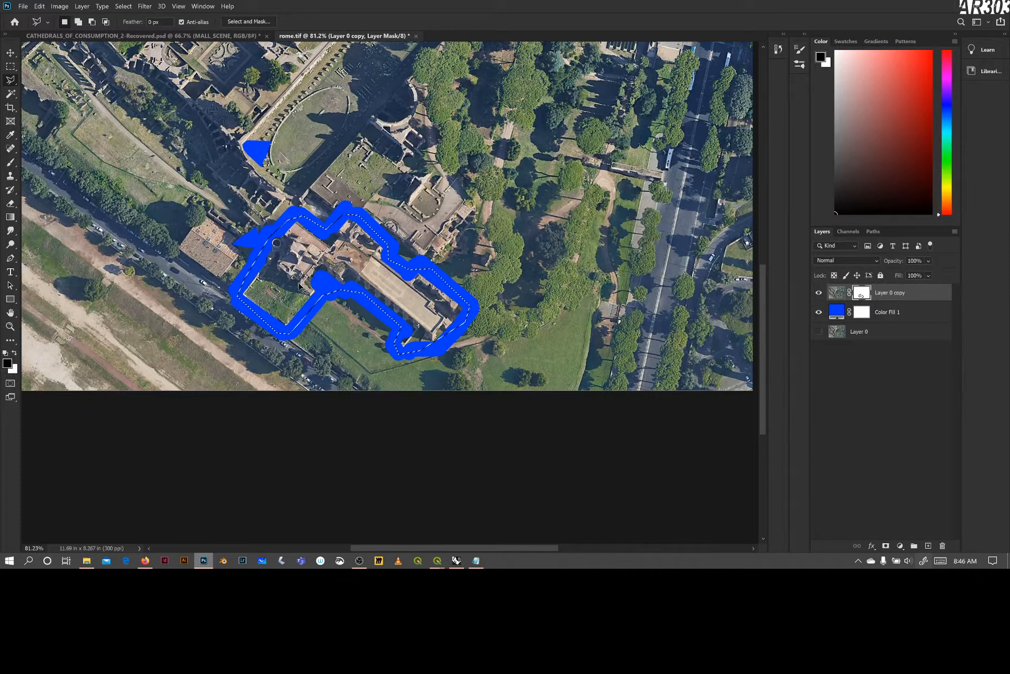
{"action": "key", "text": "ctrl+shift+i"}
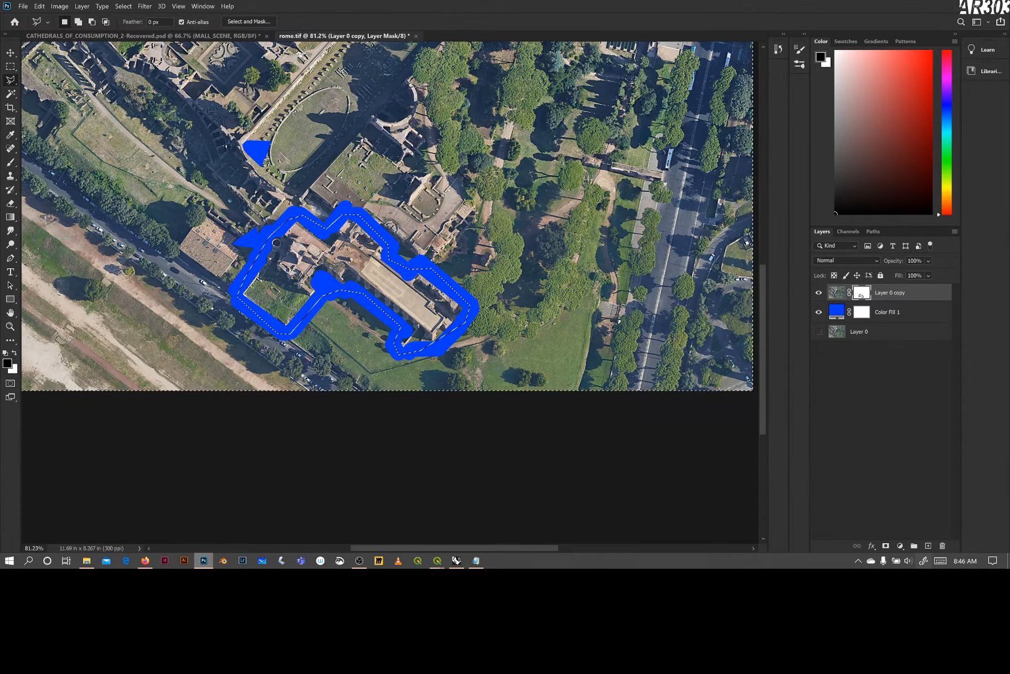
{"action": "key", "text": "b"}
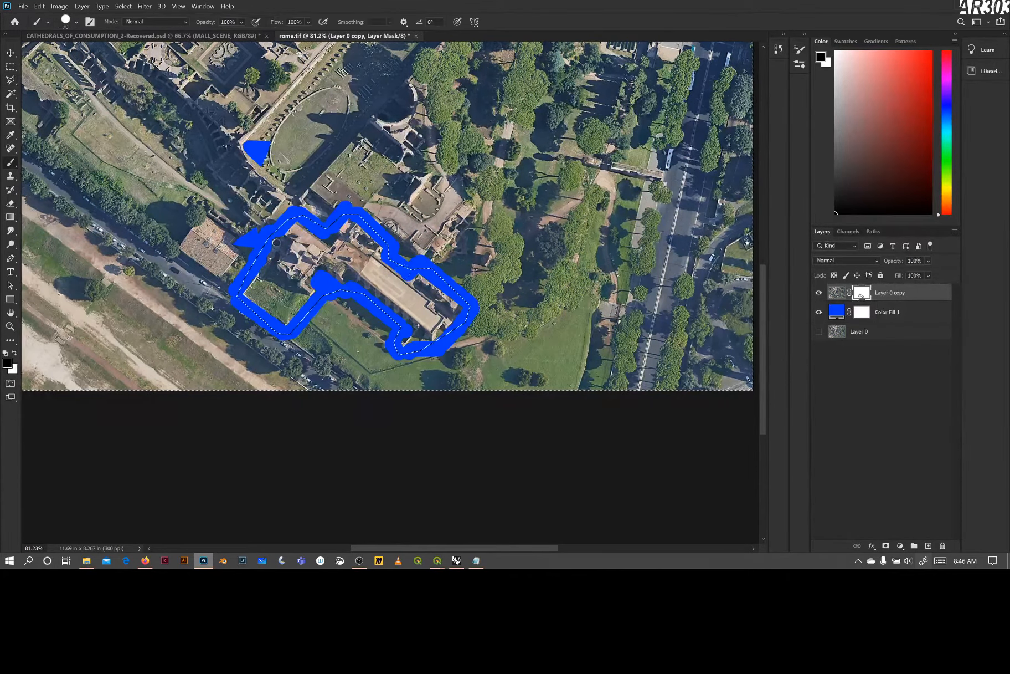
{"action": "left_click_drag", "start_coordinate": [407, 256], "coordinate": [446, 211]}
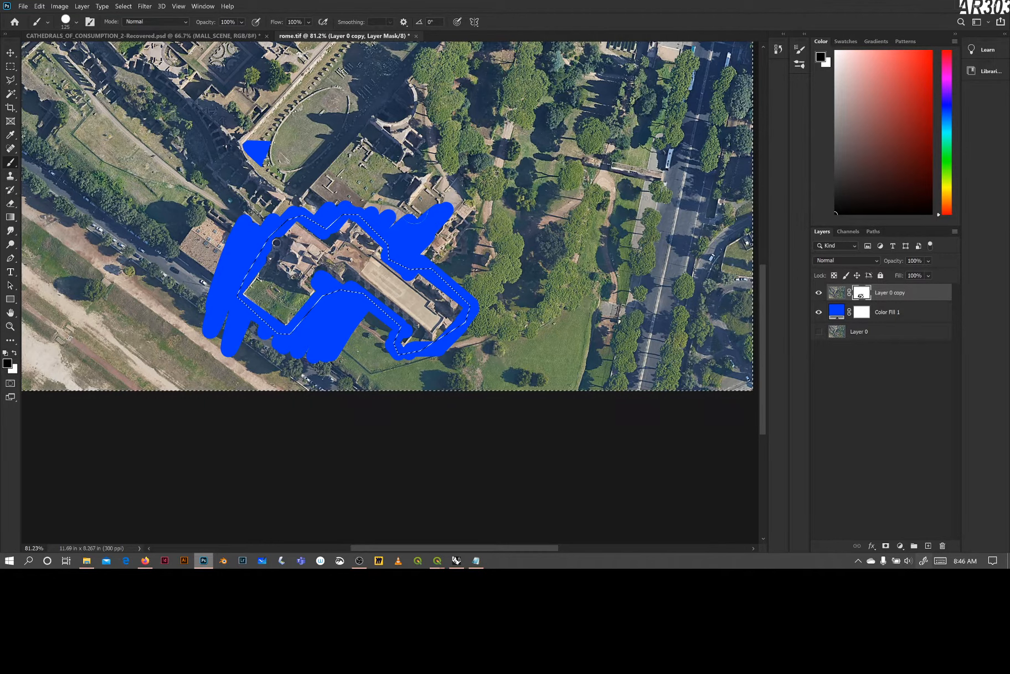
Enlarge the brush to 1100 px and paint black over all remaining image area outside the ruins.
{"action": "key", "text": "bracketright"}
{"action": "key", "text": "bracketright"}
{"action": "key", "text": "bracketright"}
{"action": "key", "text": "bracketright"}
{"action": "key", "text": "bracketright"}
{"action": "key", "text": "bracketright"}
{"action": "key", "text": "bracketright"}
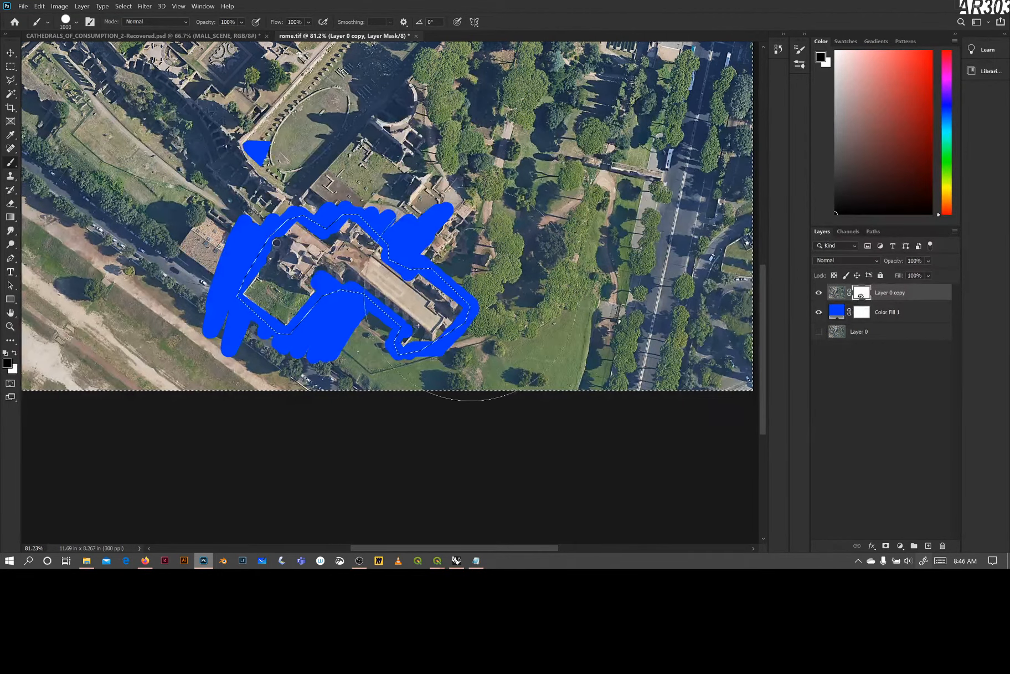
{"action": "mouse_move", "coordinate": [441, 310]}
{"action": "left_mouse_down"}
{"action": "mouse_move", "coordinate": [453, 91]}
{"action": "mouse_move", "coordinate": [421, 127]}
{"action": "mouse_move", "coordinate": [189, 299]}
{"action": "mouse_move", "coordinate": [105, 150]}
{"action": "mouse_move", "coordinate": [100, 235]}
{"action": "mouse_move", "coordinate": [659, 55]}
{"action": "mouse_move", "coordinate": [663, 415]}
{"action": "mouse_move", "coordinate": [493, 252]}
{"action": "mouse_move", "coordinate": [448, 347]}
{"action": "left_mouse_up"}
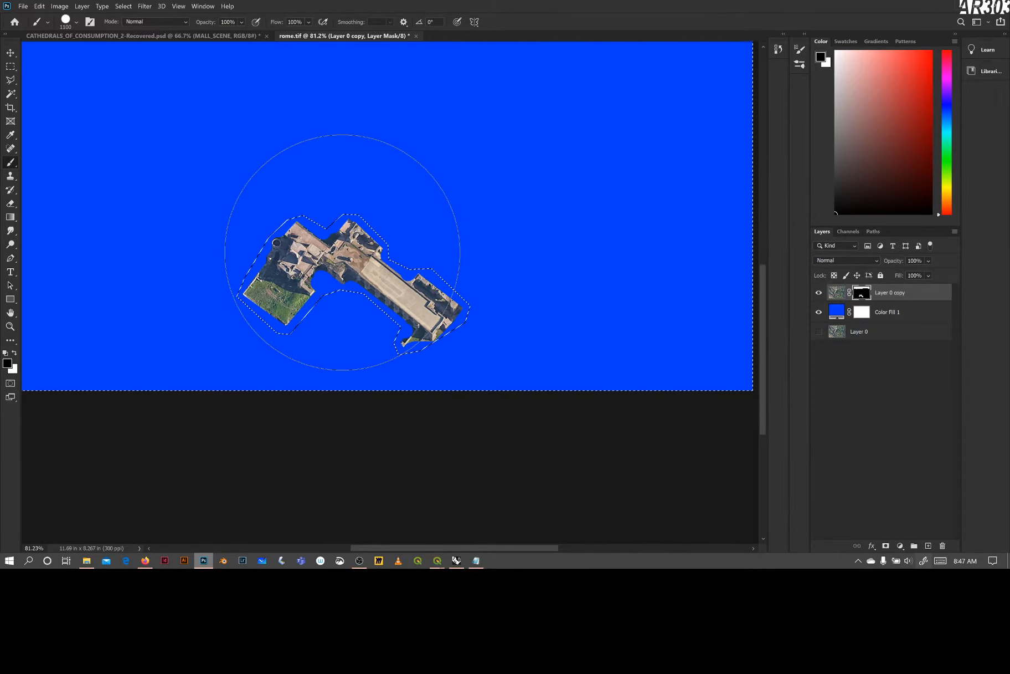
Deselect the inverted selection around the ruins.
{"action": "scroll", "coordinate": [380, 276], "scroll_direction": "up", "scroll_amount": 1}
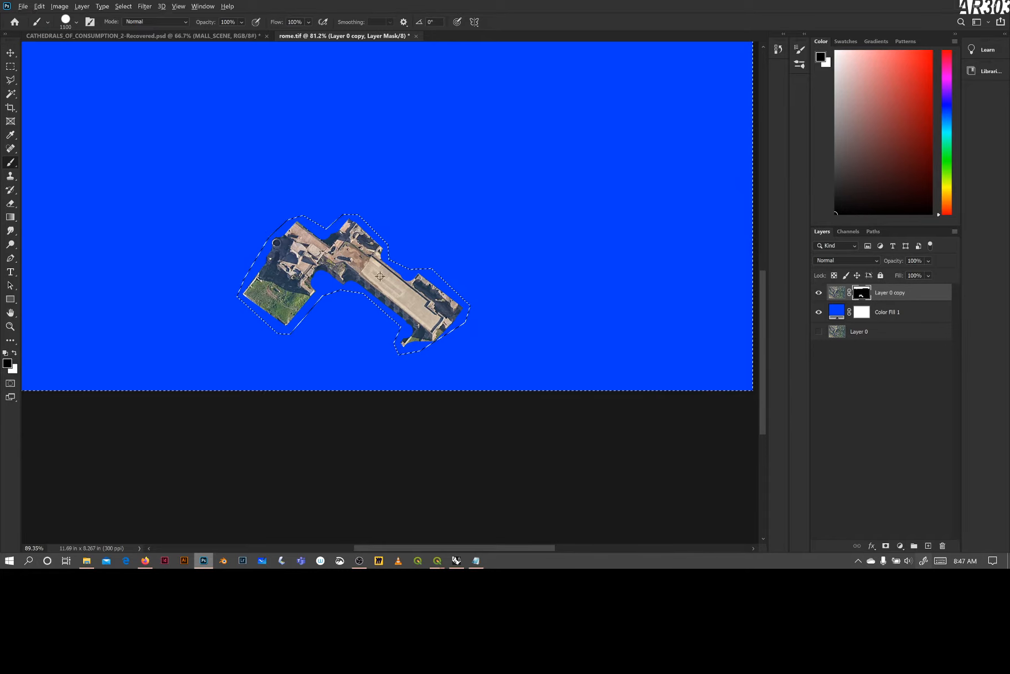
{"action": "scroll", "coordinate": [380, 276], "scroll_direction": "up", "scroll_amount": 3}
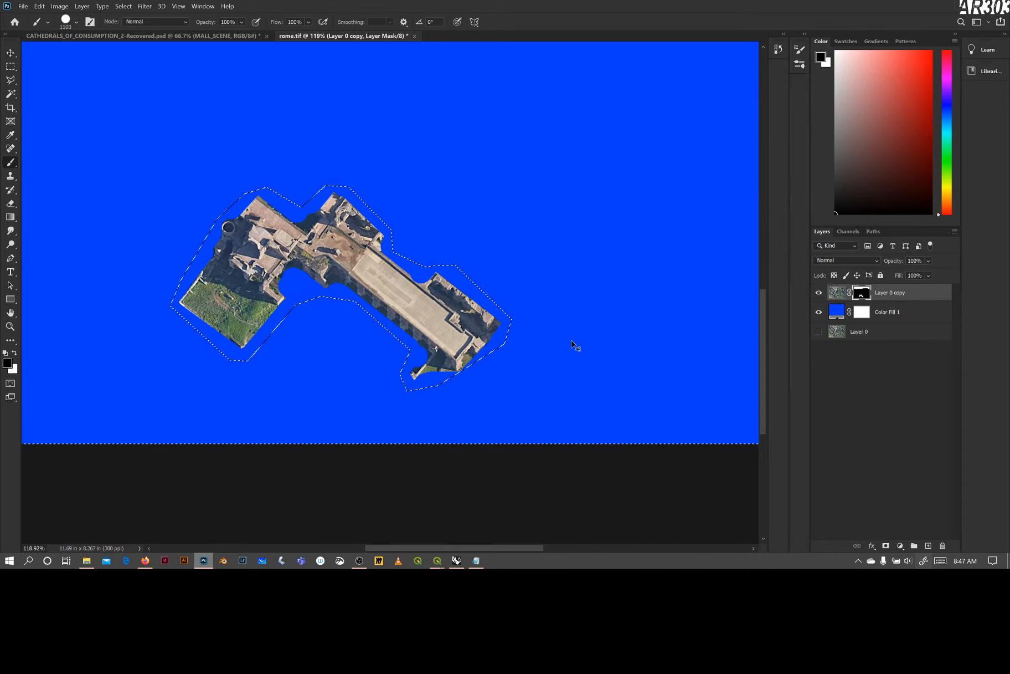
{"action": "key", "text": "ctrl+d"}
Toggle the Color Fill 1 layer's visibility repeatedly to check the ruins' cut-out against transparency, leaving the layer visible.
{"action": "left_click", "coordinate": [819, 313]}
{"action": "left_click", "coordinate": [819, 313]}
{"action": "left_click", "coordinate": [818, 313]}
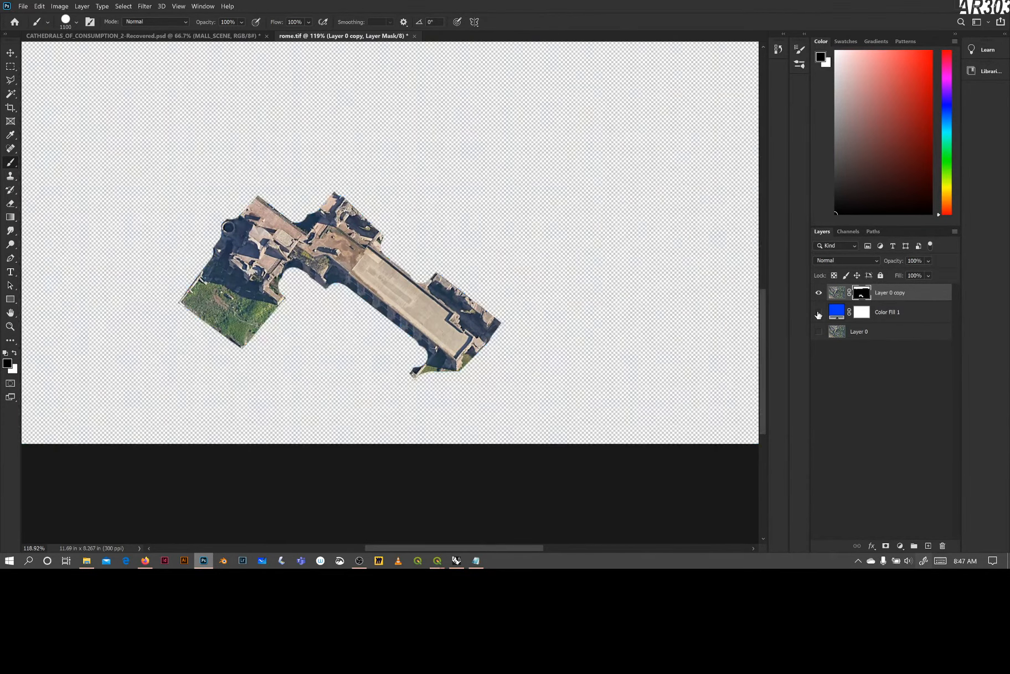
{"action": "left_click", "coordinate": [818, 313]}
{"action": "left_click", "coordinate": [818, 313]}
{"action": "left_click", "coordinate": [819, 313]}
{"action": "left_click", "coordinate": [819, 313]}
{"action": "left_click", "coordinate": [819, 313]}
Try to place sahara.tif from DOWNLOADED_IMAGES as a linked image in the composition.
{"action": "left_click", "coordinate": [23, 6]}
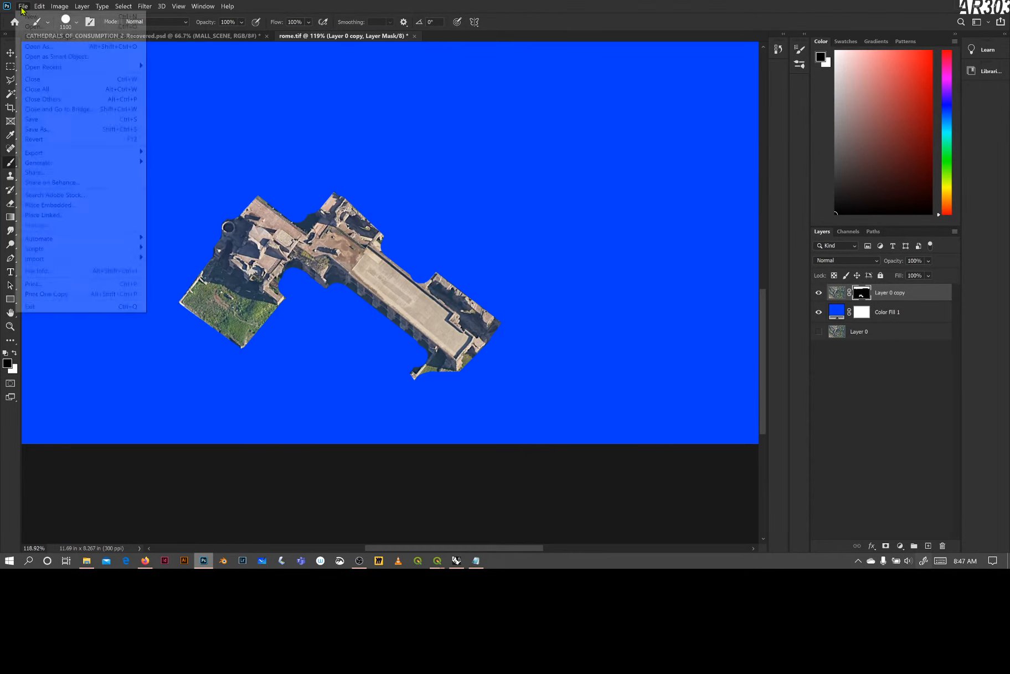
{"action": "left_click", "coordinate": [44, 215]}
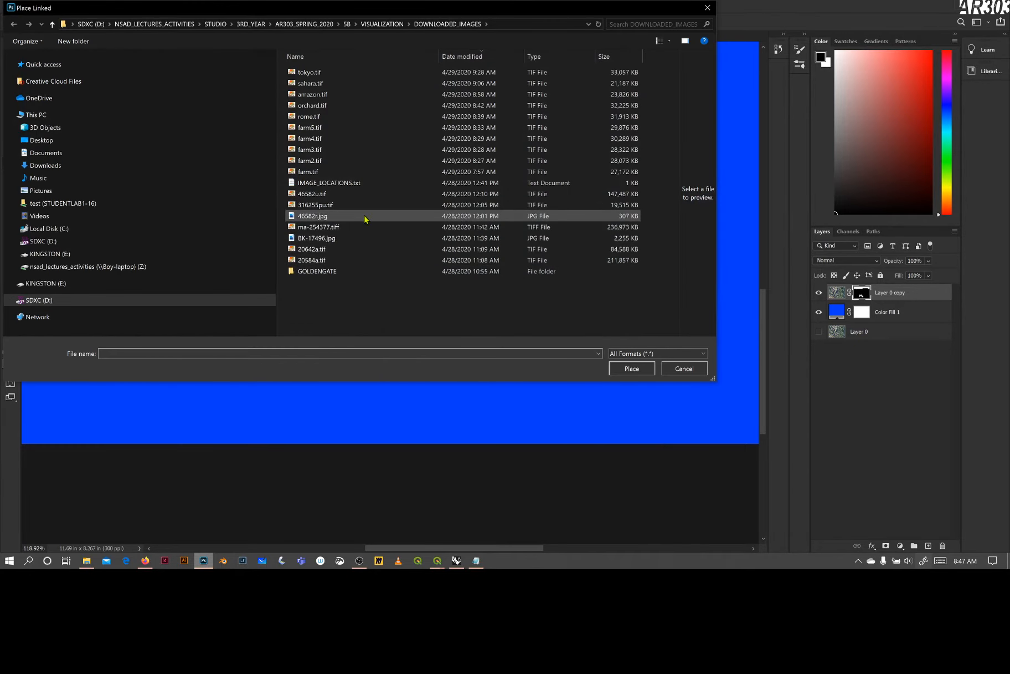
{"action": "left_click", "coordinate": [318, 263]}
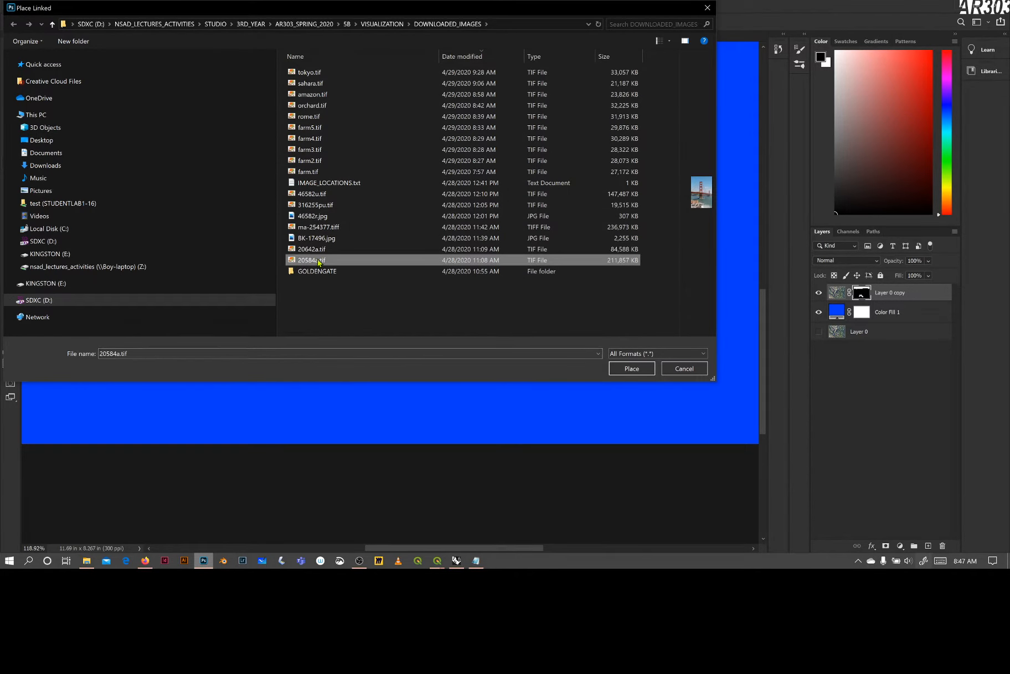
{"action": "left_click", "coordinate": [319, 251]}
{"action": "left_click", "coordinate": [306, 128]}
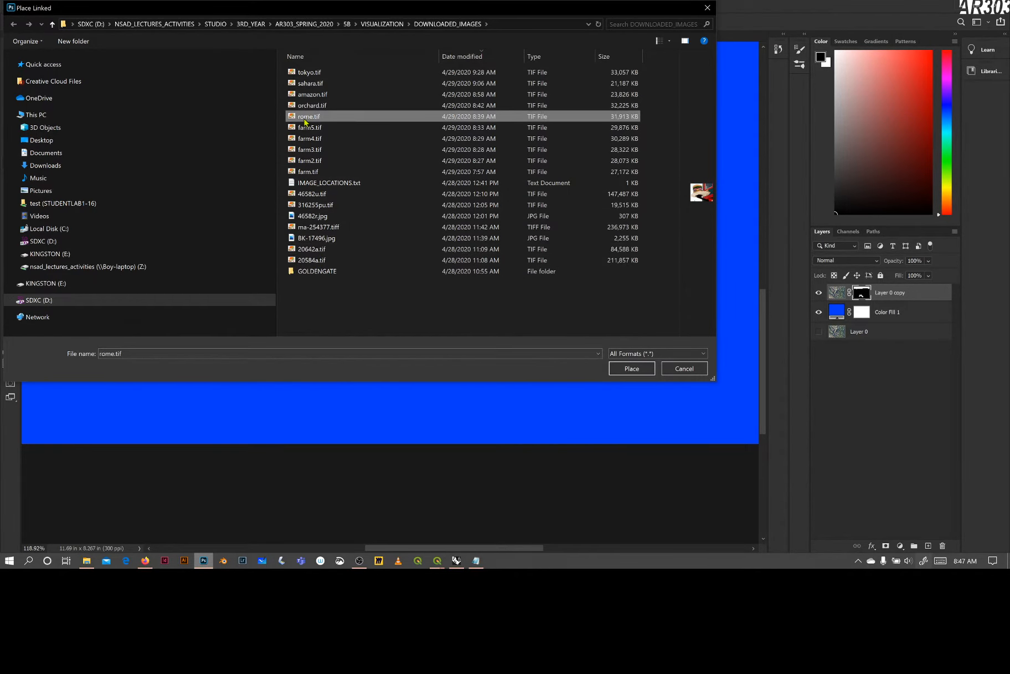
{"action": "left_click", "coordinate": [308, 138]}
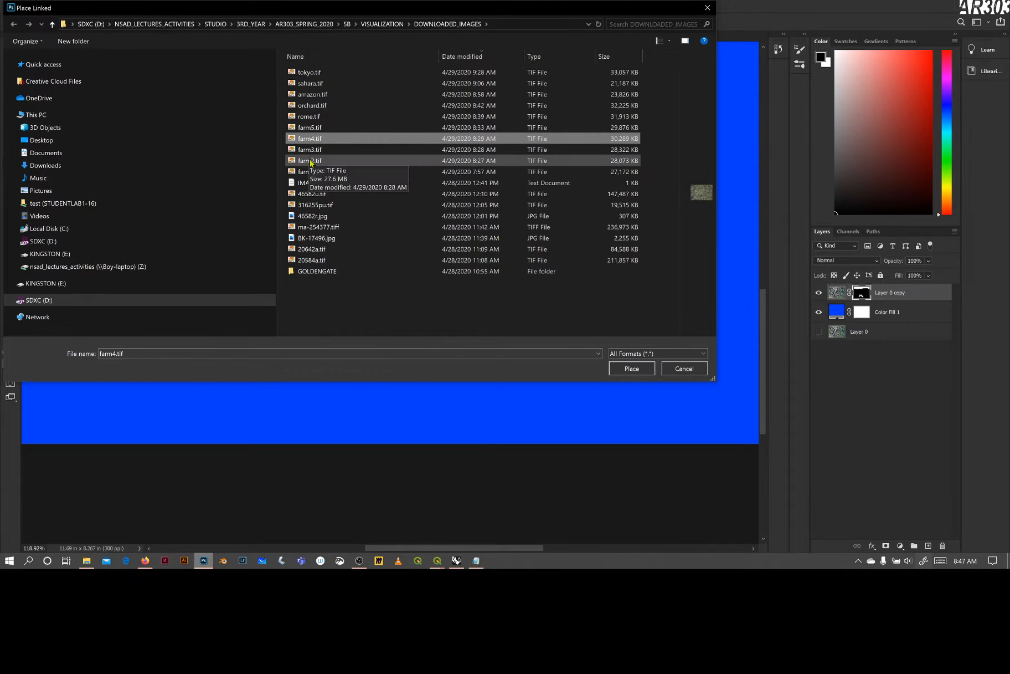
{"action": "left_click", "coordinate": [309, 84]}
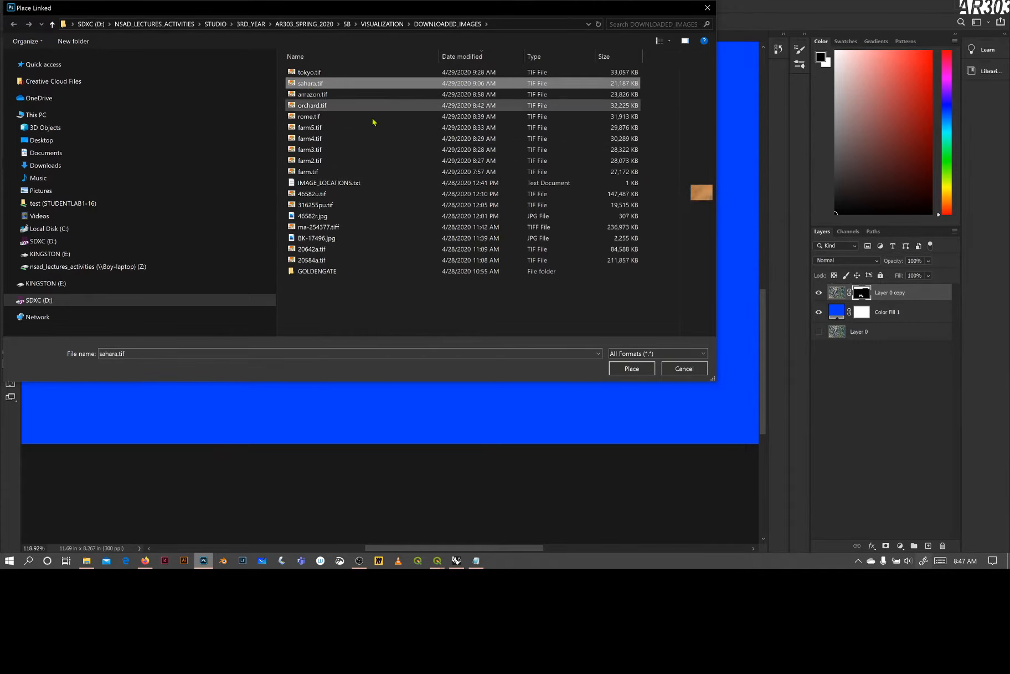
{"action": "left_click", "coordinate": [618, 368]}
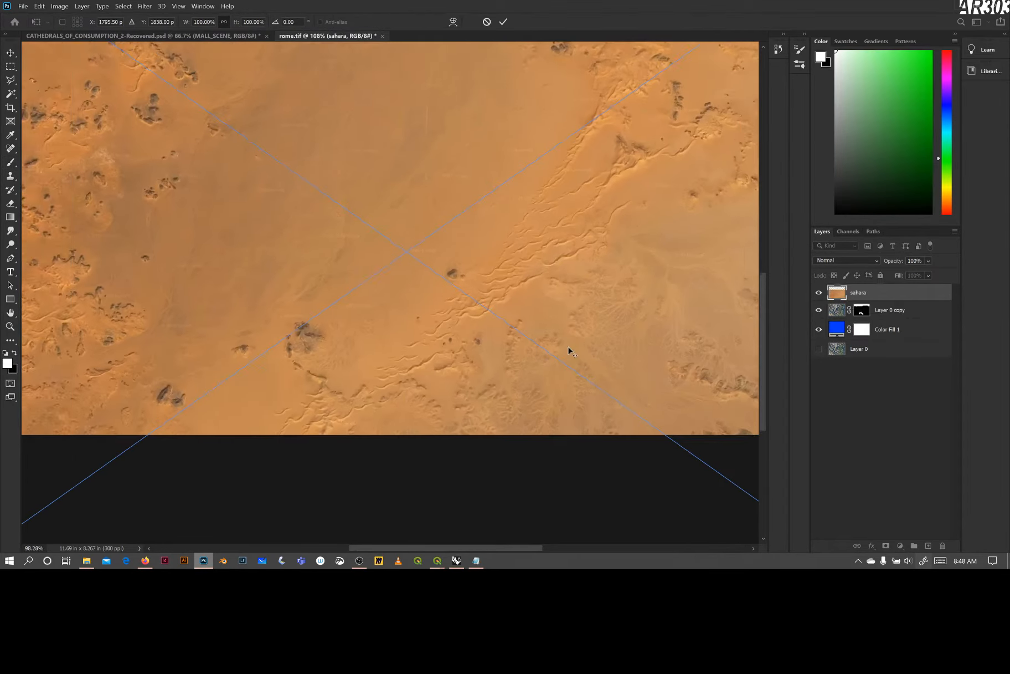
{"action": "scroll", "coordinate": [569, 350], "scroll_direction": "down", "scroll_amount": 4}
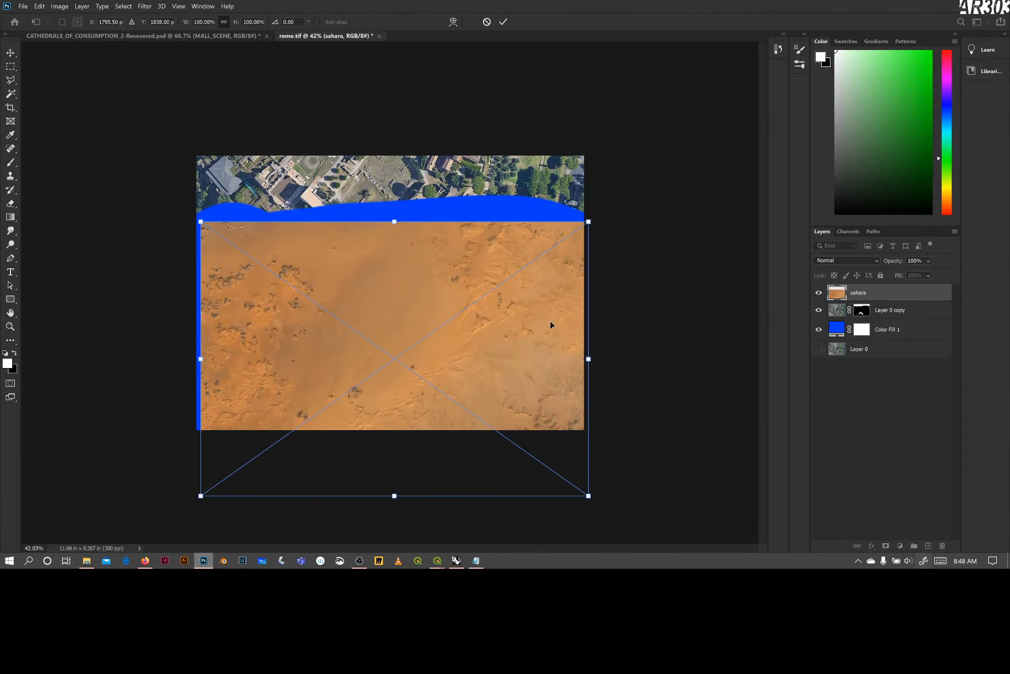
{"action": "left_click", "coordinate": [503, 21]}
{"action": "key", "text": "b"}
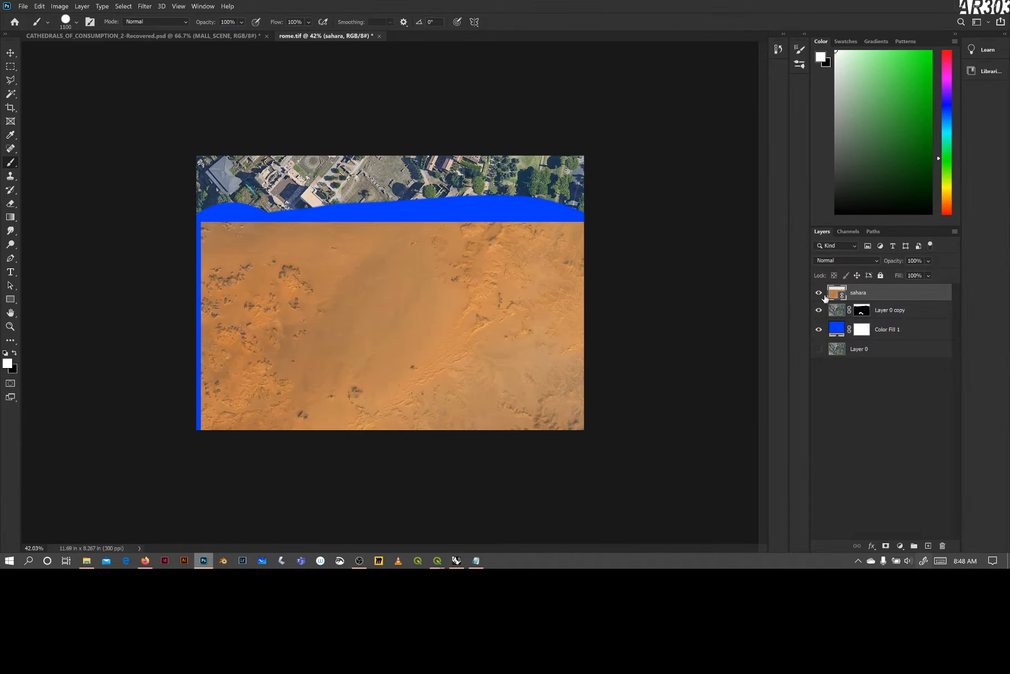
{"action": "key", "text": "Delete"}
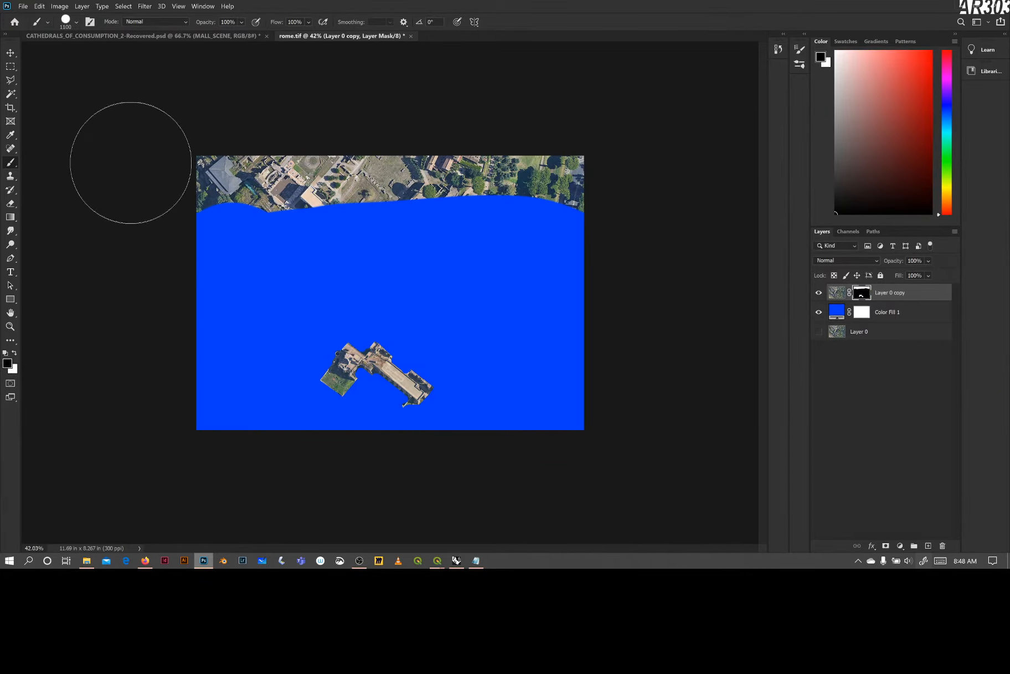
Place sahara.tif as a linked image aligned to the canvas and move its layer beneath Layer 0 copy.
{"action": "left_click", "coordinate": [23, 6]}
{"action": "left_click", "coordinate": [45, 215]}
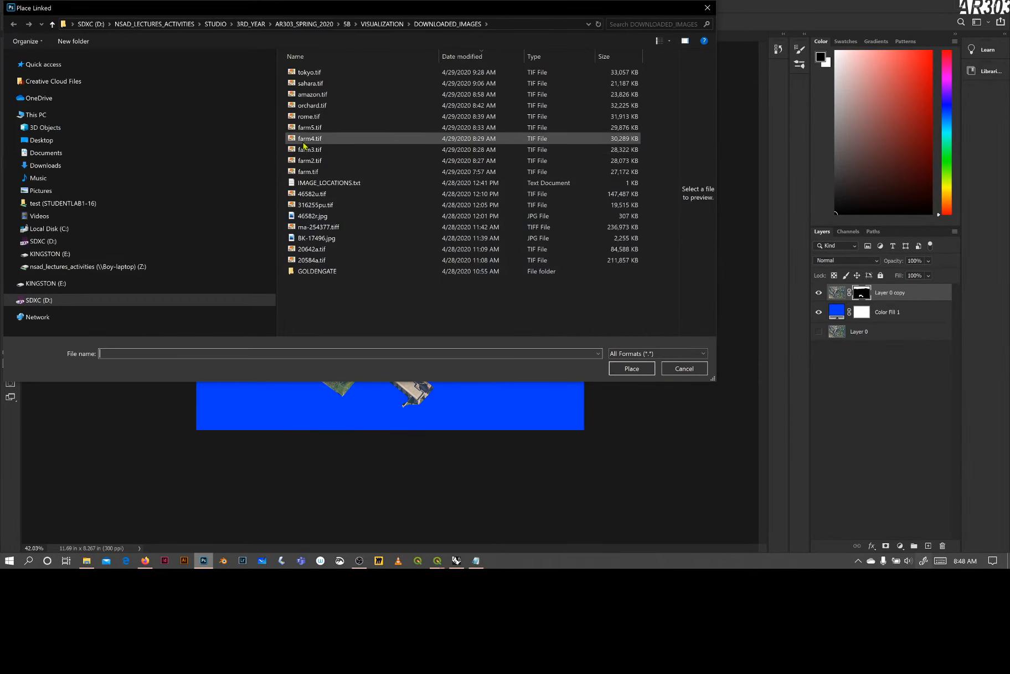
{"action": "left_click", "coordinate": [310, 83]}
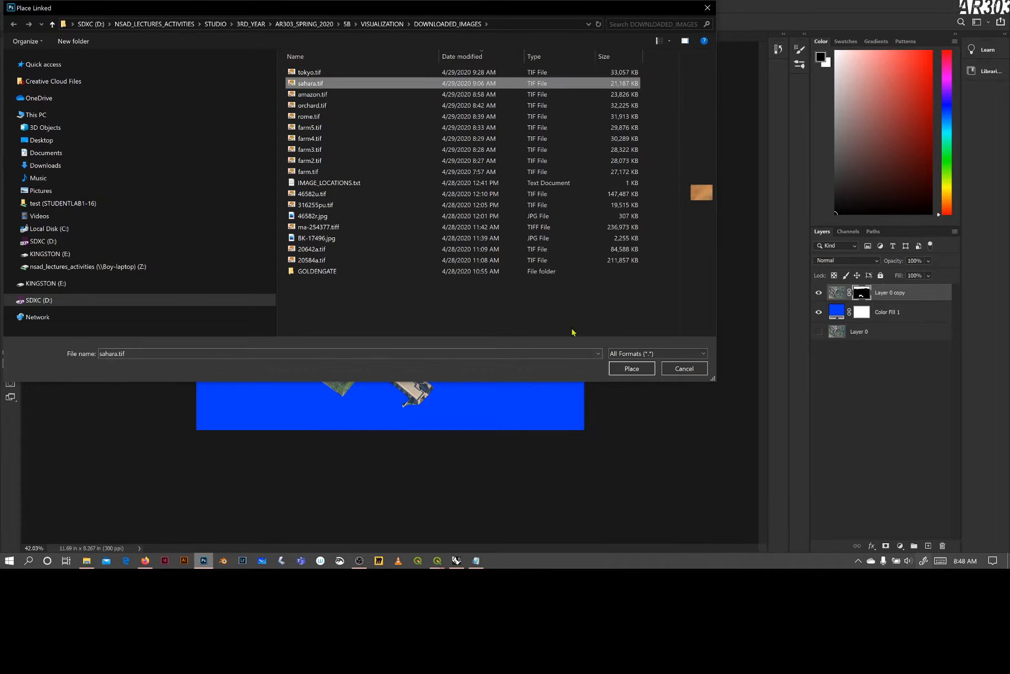
{"action": "left_click", "coordinate": [632, 368]}
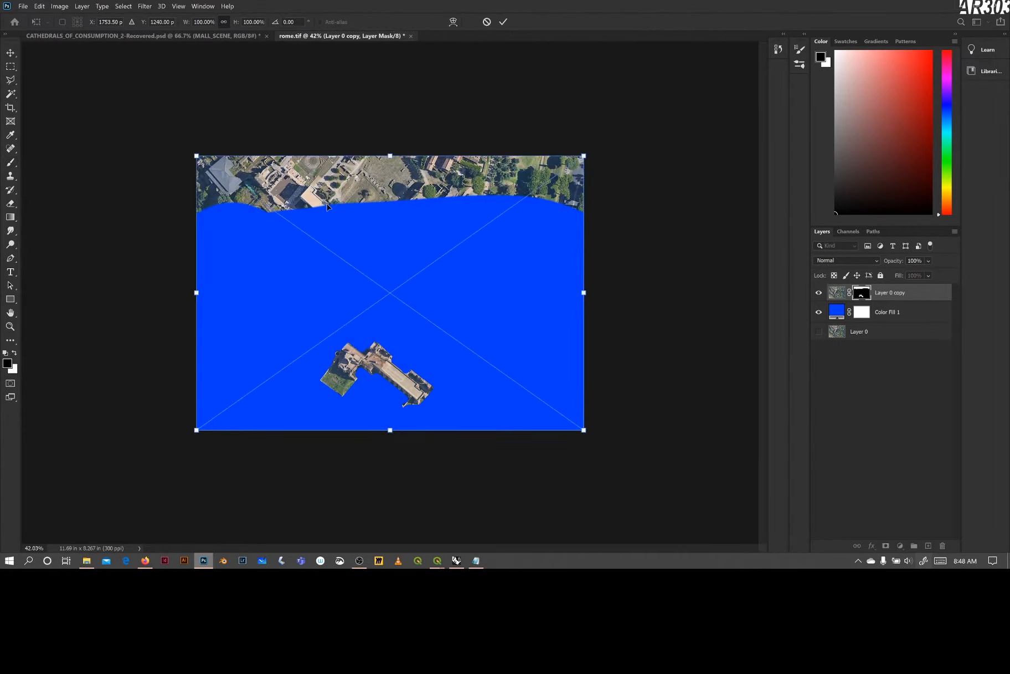
{"action": "left_click", "coordinate": [503, 22]}
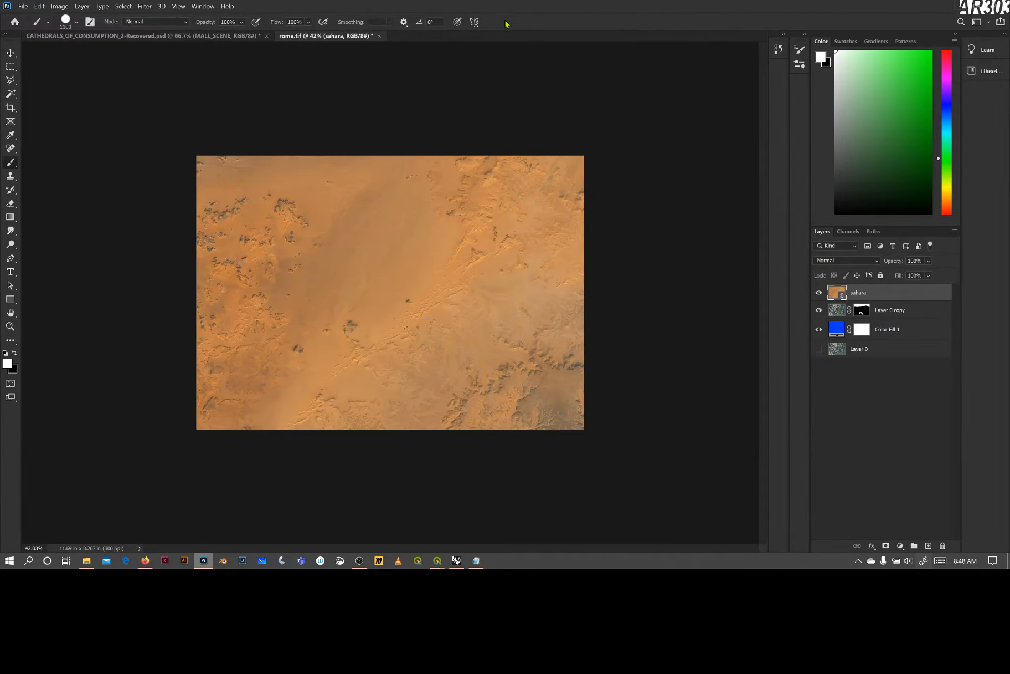
{"action": "left_click_drag", "start_coordinate": [836, 292], "coordinate": [839, 319]}
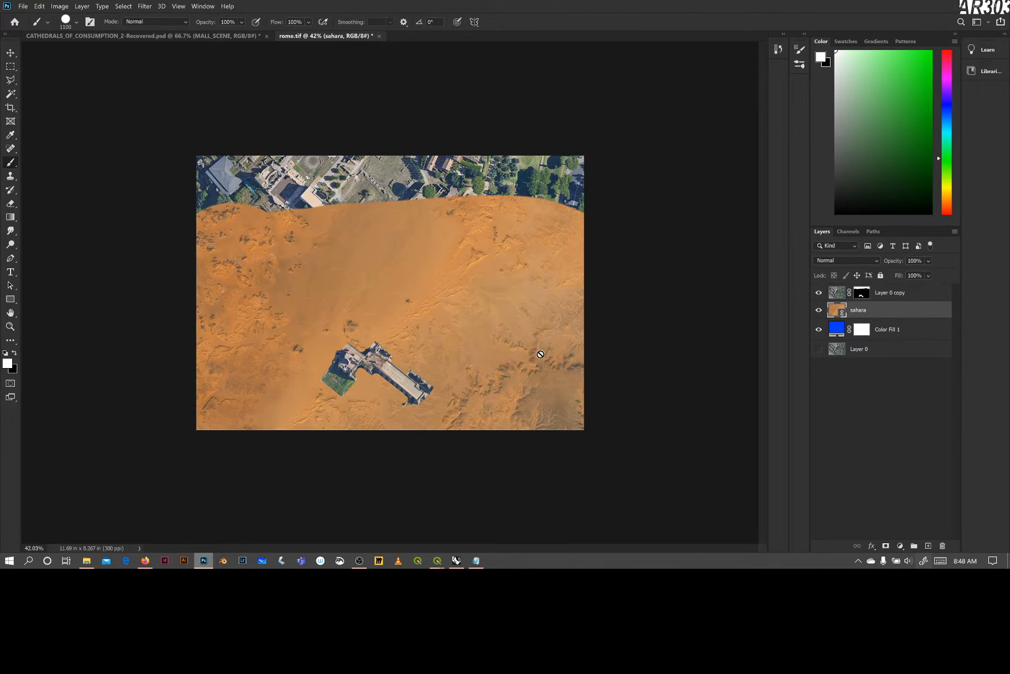
Rename the Layer 0 copy layer as masked+object.
{"action": "scroll", "coordinate": [391, 377], "scroll_direction": "up", "scroll_amount": 1}
{"action": "scroll", "coordinate": [391, 377], "scroll_direction": "up", "scroll_amount": 2}
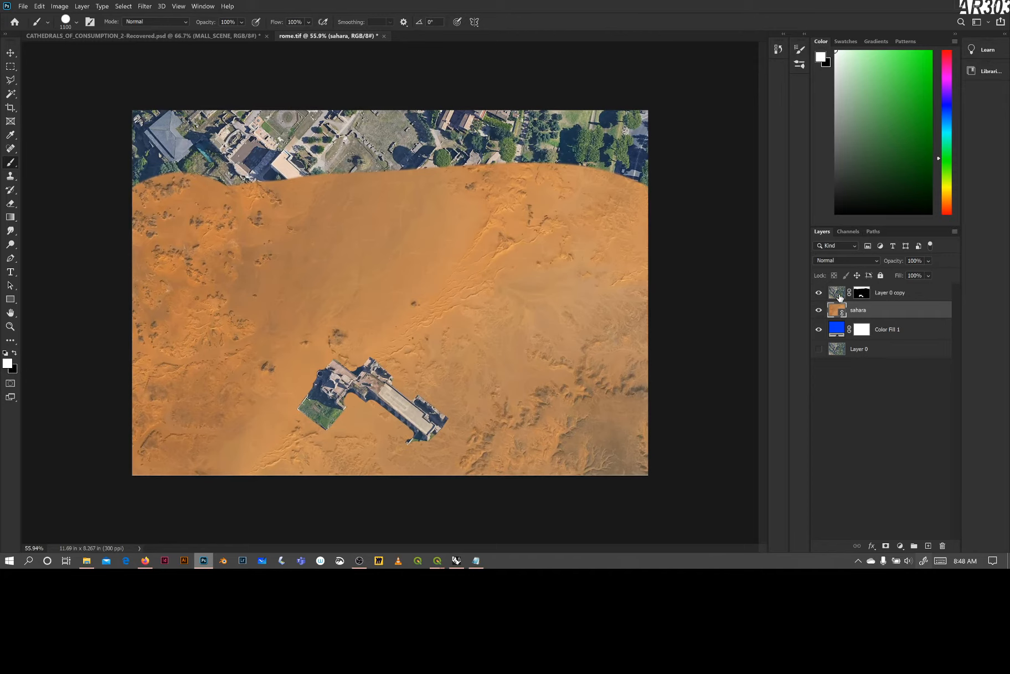
{"action": "left_click", "coordinate": [837, 299]}
{"action": "left_click", "coordinate": [861, 295]}
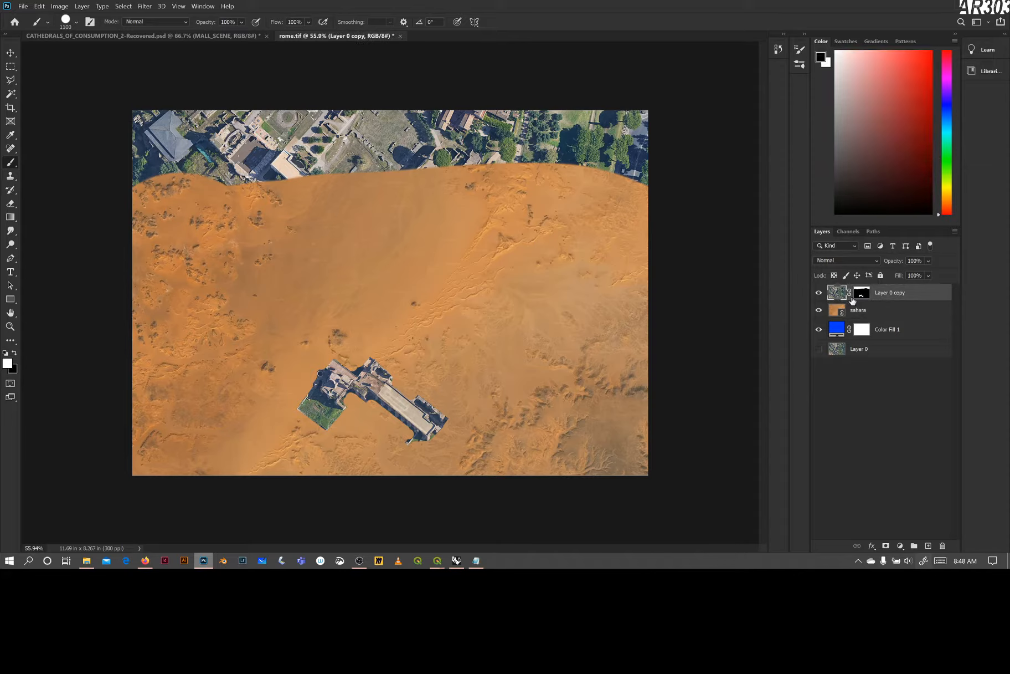
{"action": "left_click", "coordinate": [895, 294]}
{"action": "double_click", "coordinate": [898, 295]}
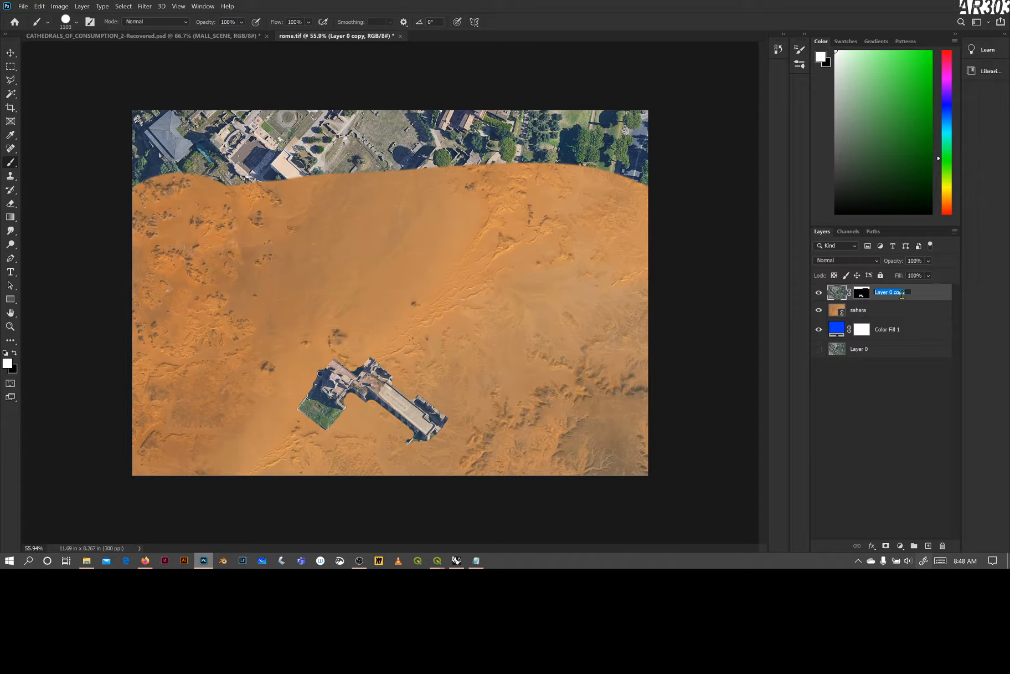
{"action": "type", "text": "masked+object"}
{"action": "key", "text": "Return"}
Paint black on the masked+object layer's mask over the leftover strip of aerial image along the canvas's upper edge.
{"action": "double_click", "coordinate": [862, 295]}
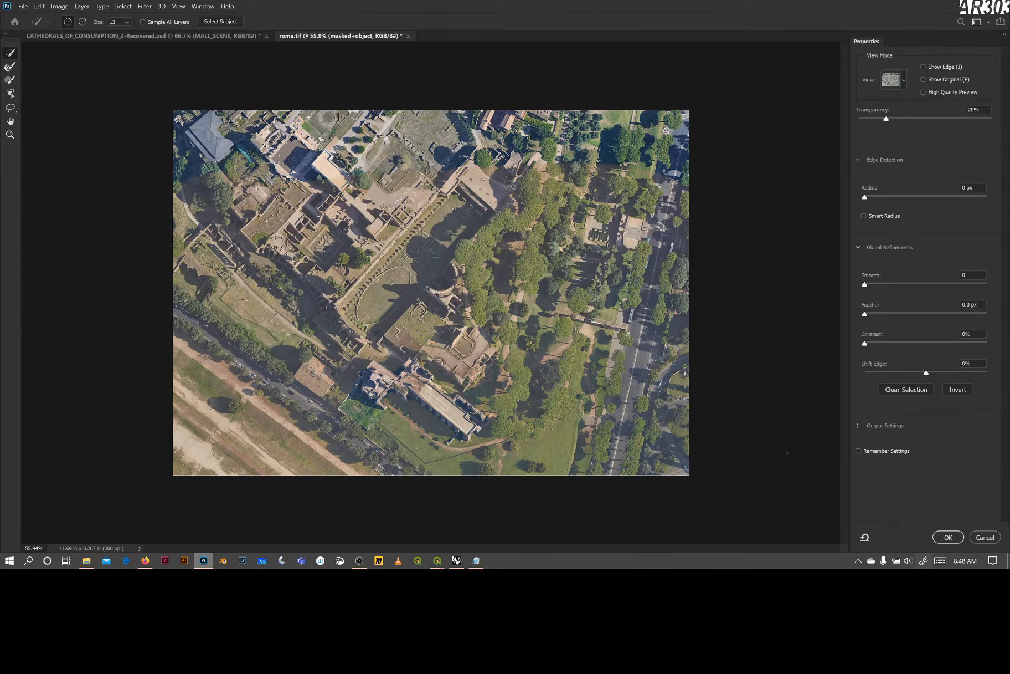
{"action": "left_click", "coordinate": [985, 537]}
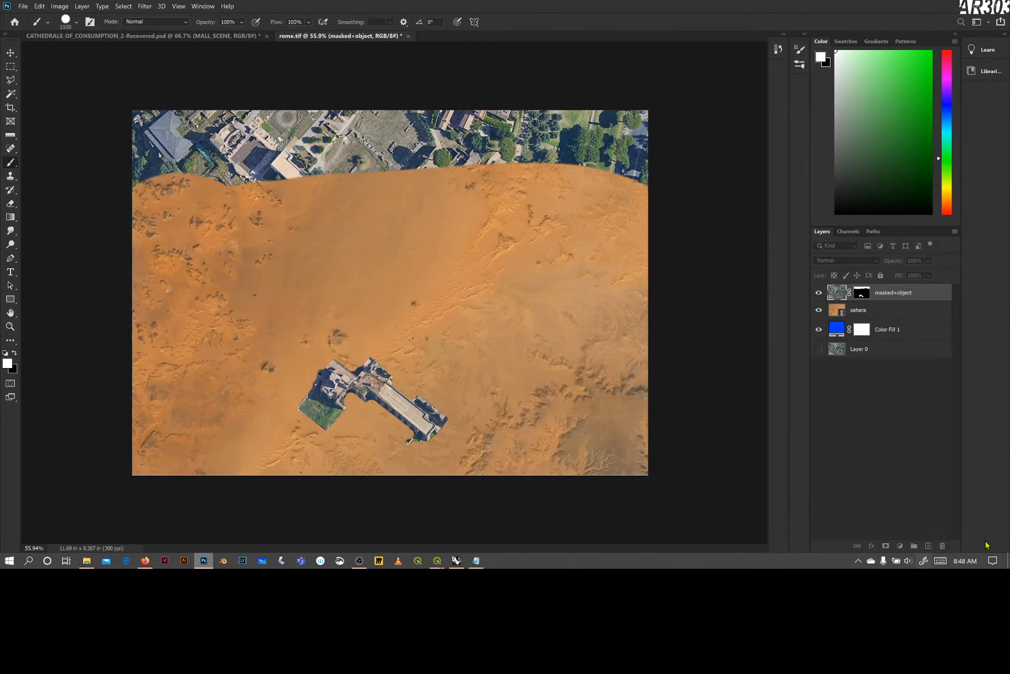
{"action": "left_click", "coordinate": [862, 295]}
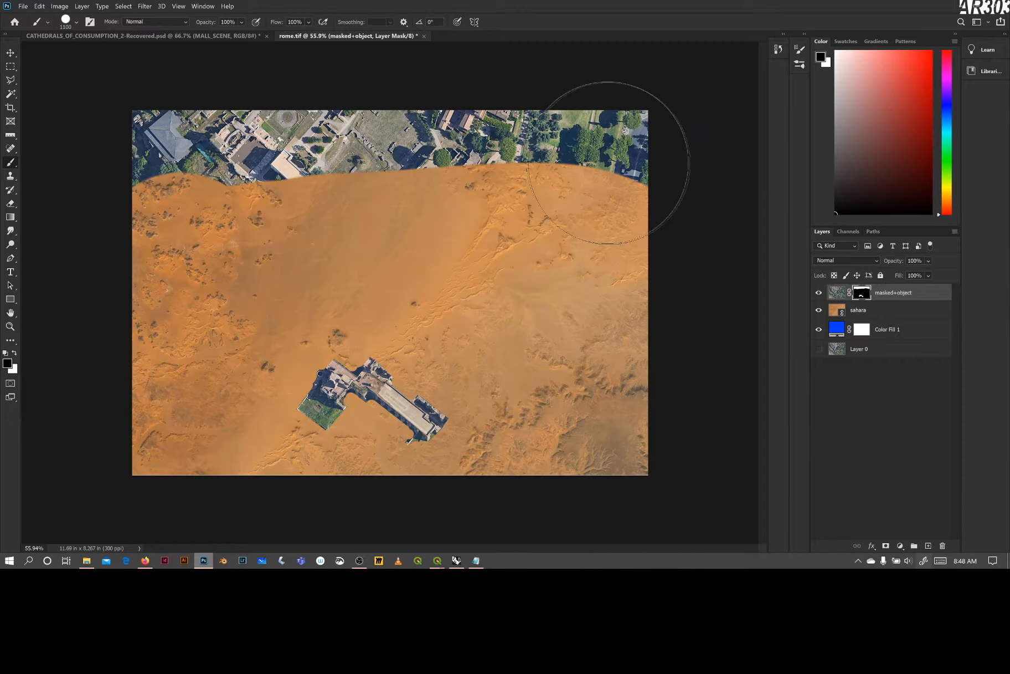
{"action": "mouse_move", "coordinate": [609, 147]}
{"action": "left_mouse_down"}
{"action": "mouse_move", "coordinate": [581, 113]}
{"action": "mouse_move", "coordinate": [304, 162]}
{"action": "mouse_move", "coordinate": [141, 166]}
{"action": "left_mouse_up"}
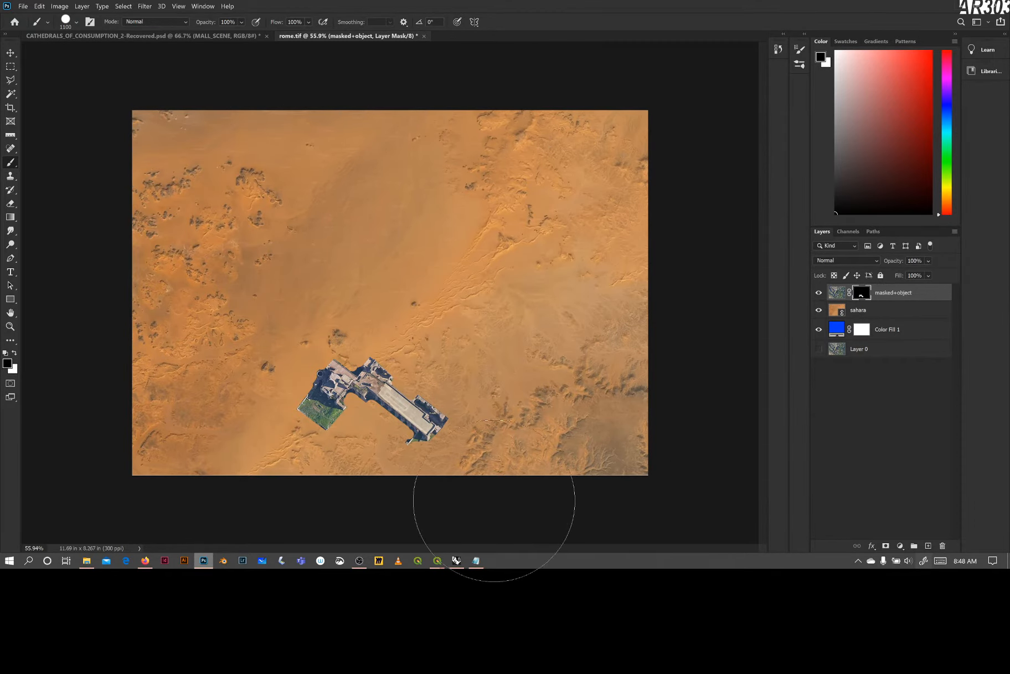
Examine the ruins' cut-out against the desert background at overall and close-up scale.
{"action": "scroll", "coordinate": [385, 327], "scroll_direction": "up", "scroll_amount": 3}
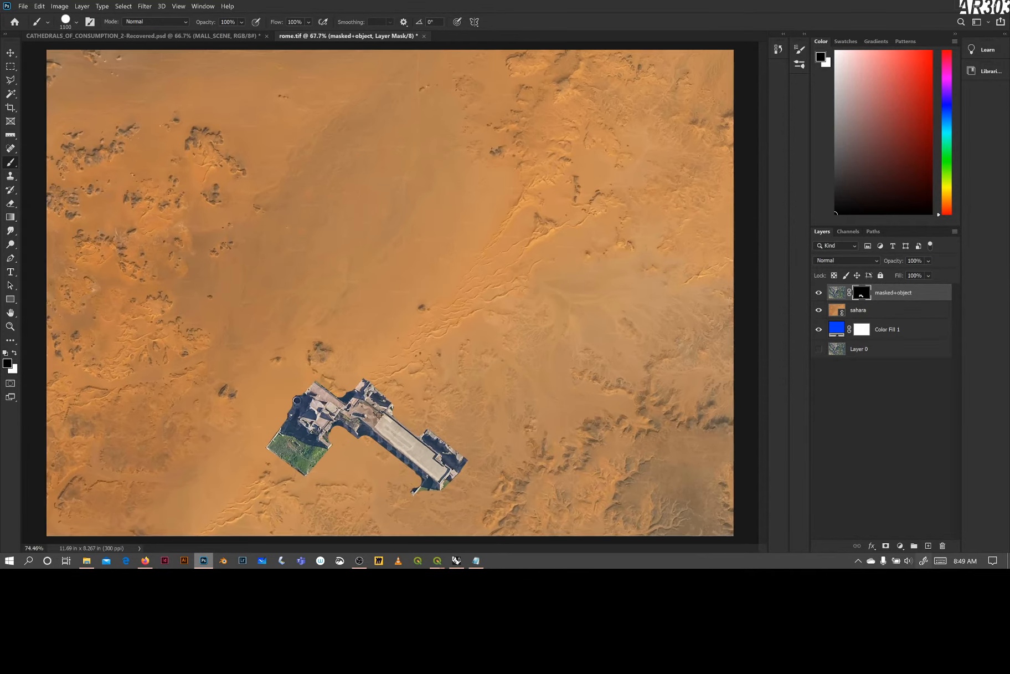
{"action": "left_click_drag", "start_coordinate": [373, 454], "coordinate": [366, 366]}
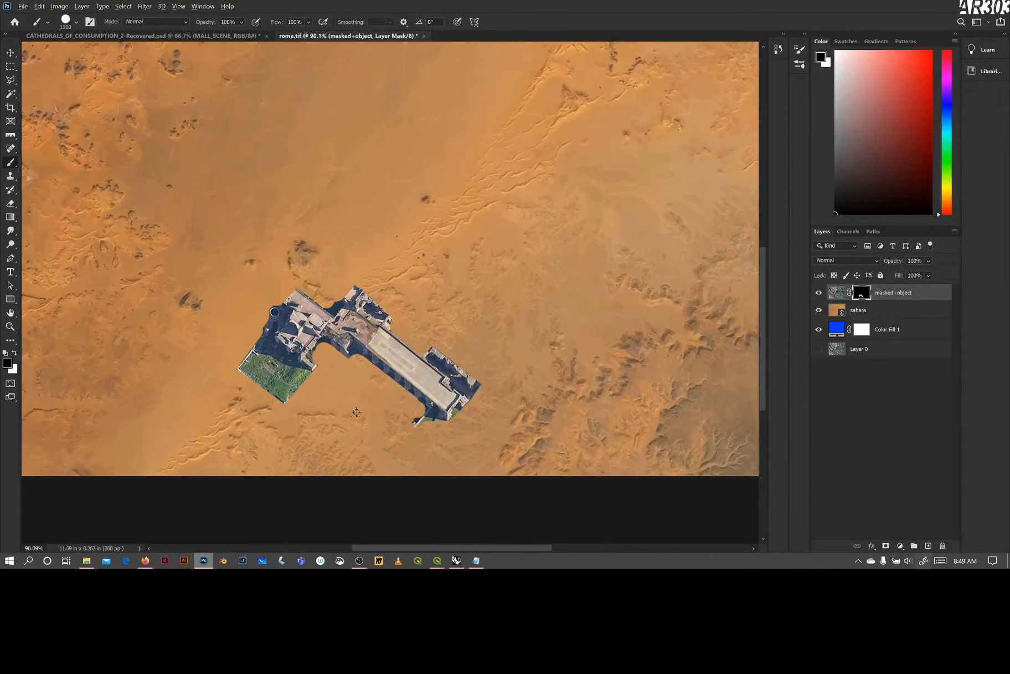
{"action": "scroll", "coordinate": [354, 398], "scroll_direction": "up", "scroll_amount": 2}
{"action": "scroll", "coordinate": [352, 414], "scroll_direction": "up", "scroll_amount": 1}
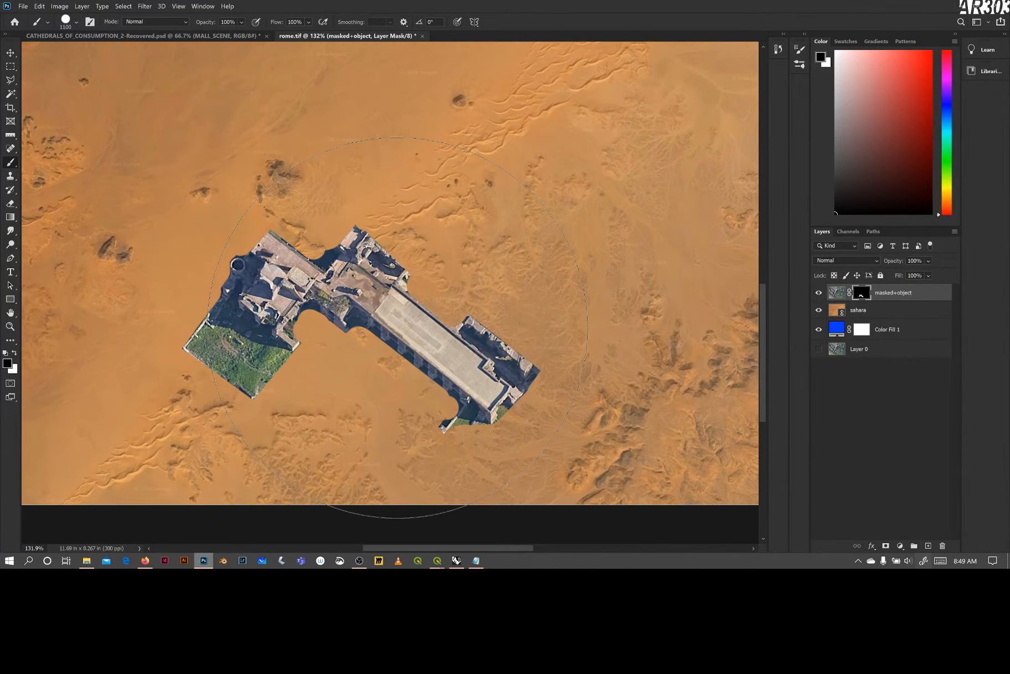
{"action": "scroll", "coordinate": [390, 317], "scroll_direction": "down", "scroll_amount": 1}
{"action": "scroll", "coordinate": [394, 321], "scroll_direction": "down", "scroll_amount": 12}
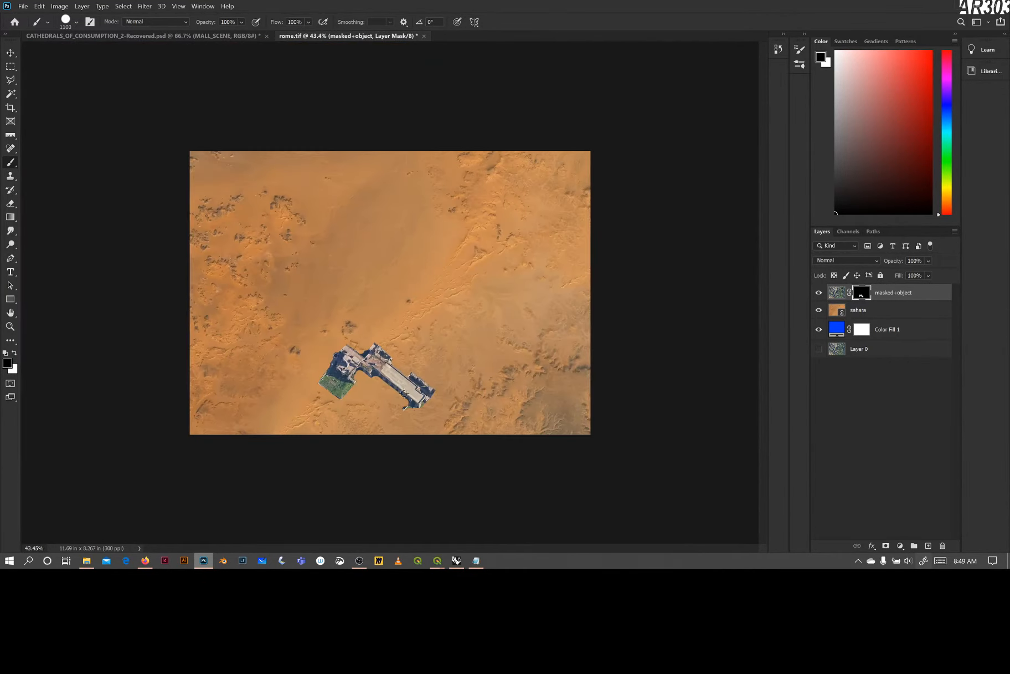
{"action": "scroll", "coordinate": [406, 395], "scroll_direction": "up", "scroll_amount": 10}
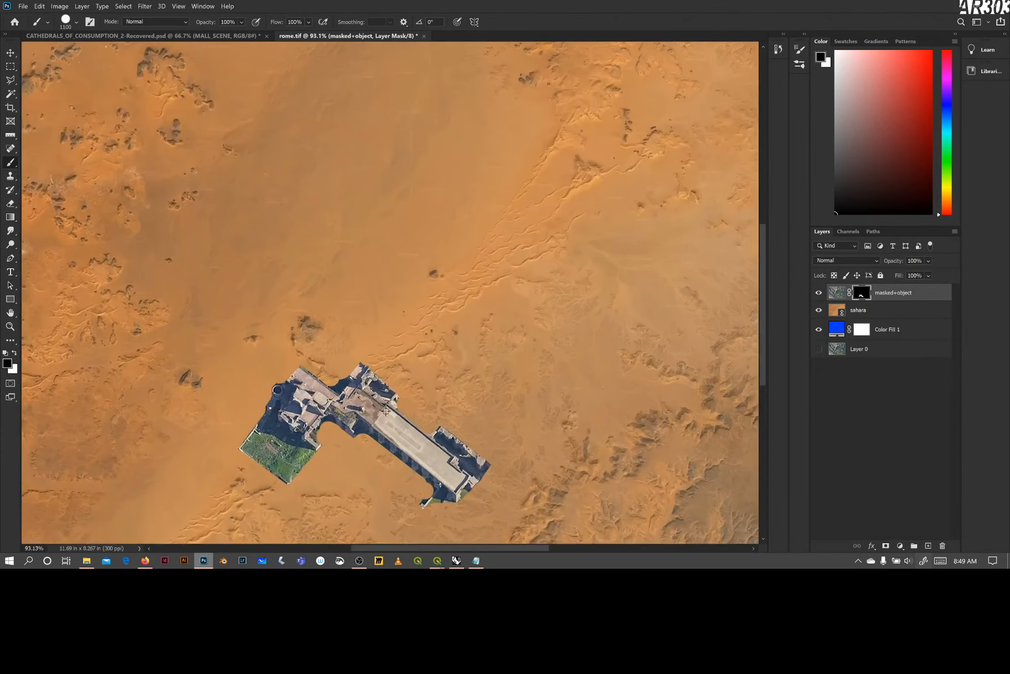
{"action": "scroll", "coordinate": [387, 415], "scroll_direction": "up", "scroll_amount": 5}
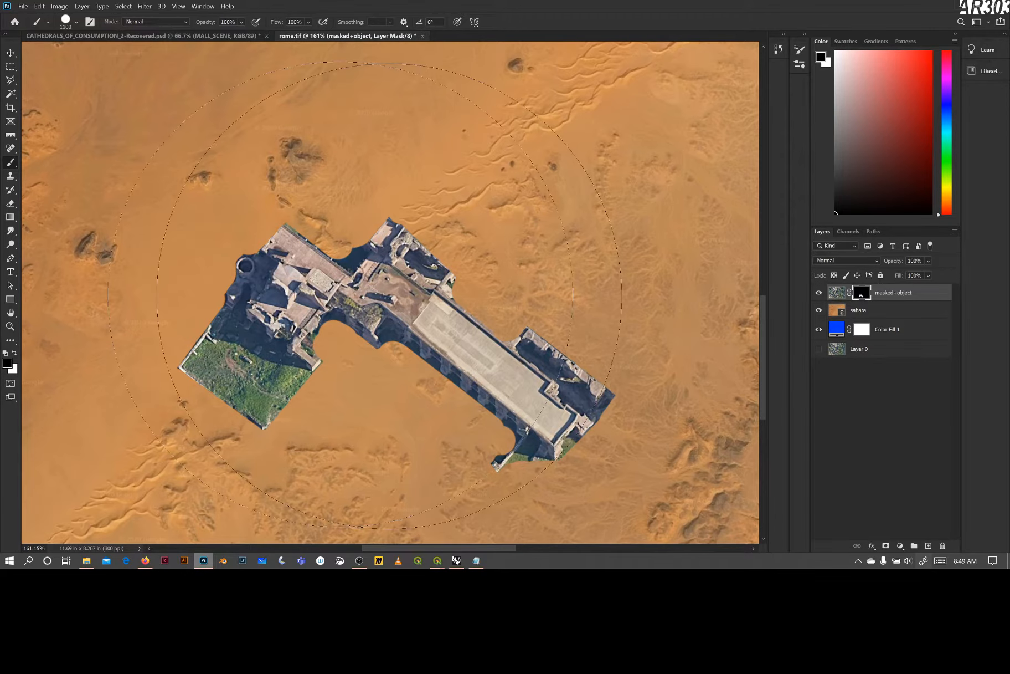
Reduce the brush to 6 px and paint black on the mask to trim the shadow around the round tower's upper edge.
{"action": "scroll", "coordinate": [178, 253], "scroll_direction": "up", "scroll_amount": 2}
{"action": "scroll", "coordinate": [242, 277], "scroll_direction": "up", "scroll_amount": 10}
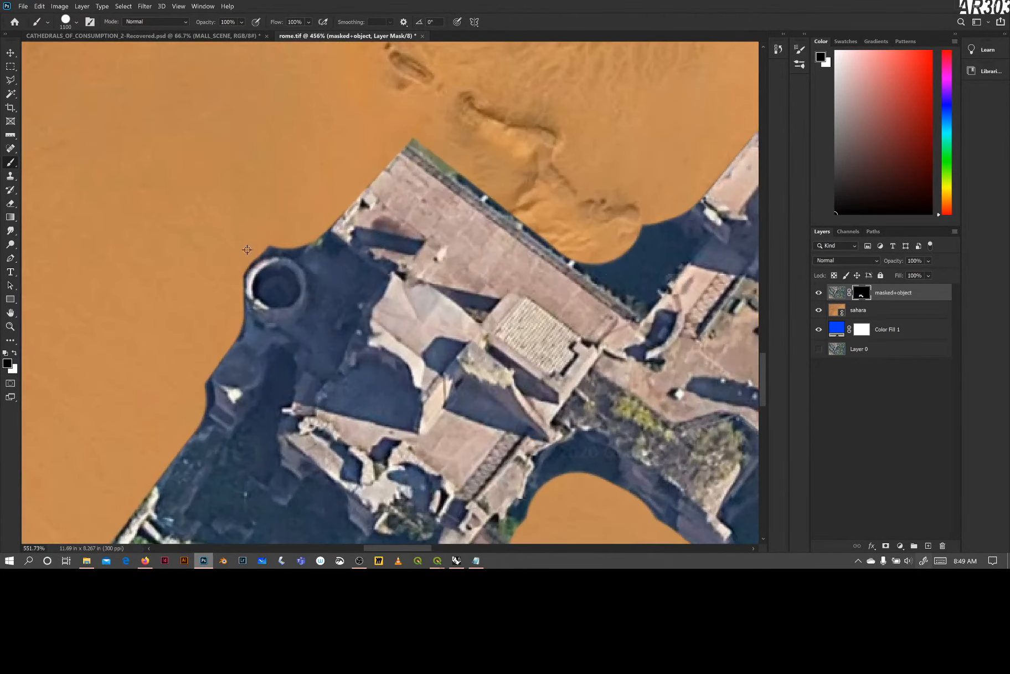
{"action": "key", "text": "bracketleft"}
{"action": "key", "text": "bracketleft"}
{"action": "key", "text": "bracketleft"}
{"action": "key", "text": "bracketleft"}
{"action": "key", "text": "bracketleft"}
{"action": "key", "text": "bracketleft"}
{"action": "key", "text": "bracketleft"}
{"action": "key", "text": "bracketleft"}
{"action": "key", "text": "bracketleft"}
{"action": "key", "text": "bracketleft"}
{"action": "key", "text": "bracketleft"}
{"action": "key", "text": "bracketleft"}
{"action": "key", "text": "bracketleft"}
{"action": "key", "text": "bracketleft"}
{"action": "key", "text": "bracketleft"}
{"action": "key", "text": "bracketleft"}
{"action": "right_click", "coordinate": [355, 244]}
{"action": "key", "text": "bracketleft"}
{"action": "key", "text": "Escape"}
{"action": "key", "text": "bracketleft"}
{"action": "key", "text": "bracketleft"}
{"action": "key", "text": "bracketleft"}
{"action": "key", "text": "bracketleft"}
{"action": "key", "text": "bracketleft"}
{"action": "key", "text": "bracketleft"}
{"action": "left_click", "coordinate": [295, 253]}
{"action": "key", "text": "ctrl+z"}
{"action": "left_click", "coordinate": [281, 252], "text": "shift"}
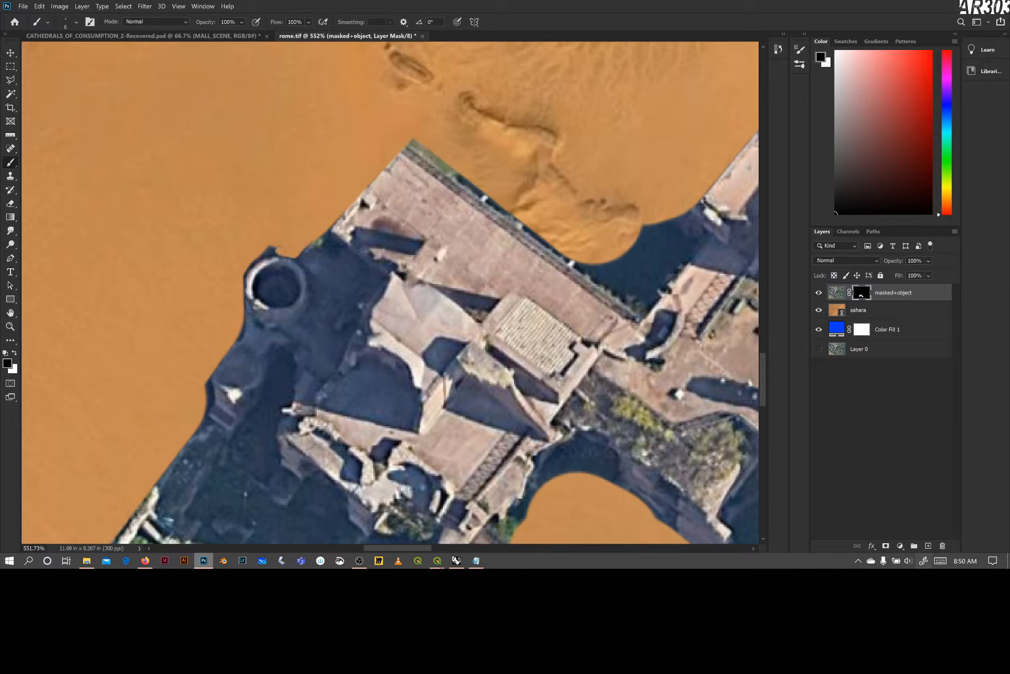
{"action": "left_click", "coordinate": [275, 252], "text": "shift"}
{"action": "left_click", "coordinate": [269, 251], "text": "shift"}
Paint black on the mask in straight strokes along the shadowed outer edge from the small turret to the garden wall.
{"action": "left_click", "coordinate": [202, 378], "text": "shift"}
{"action": "left_click", "coordinate": [199, 419], "text": "shift"}
{"action": "left_click_drag", "start_coordinate": [221, 437], "coordinate": [277, 300]}
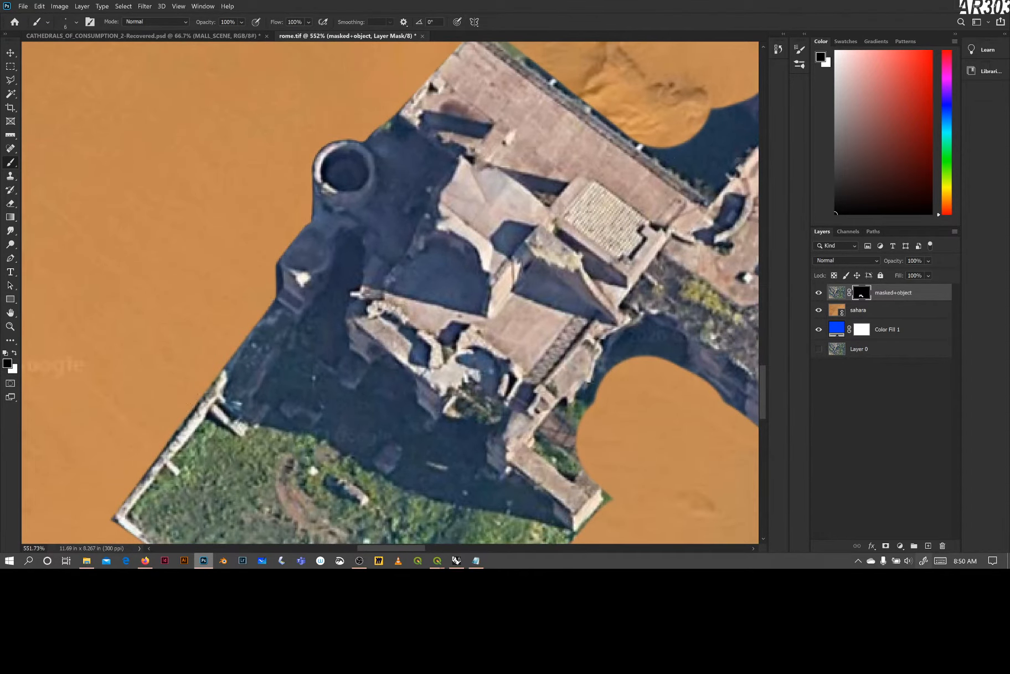
{"action": "scroll", "coordinate": [220, 439], "scroll_direction": "up", "scroll_amount": 2}
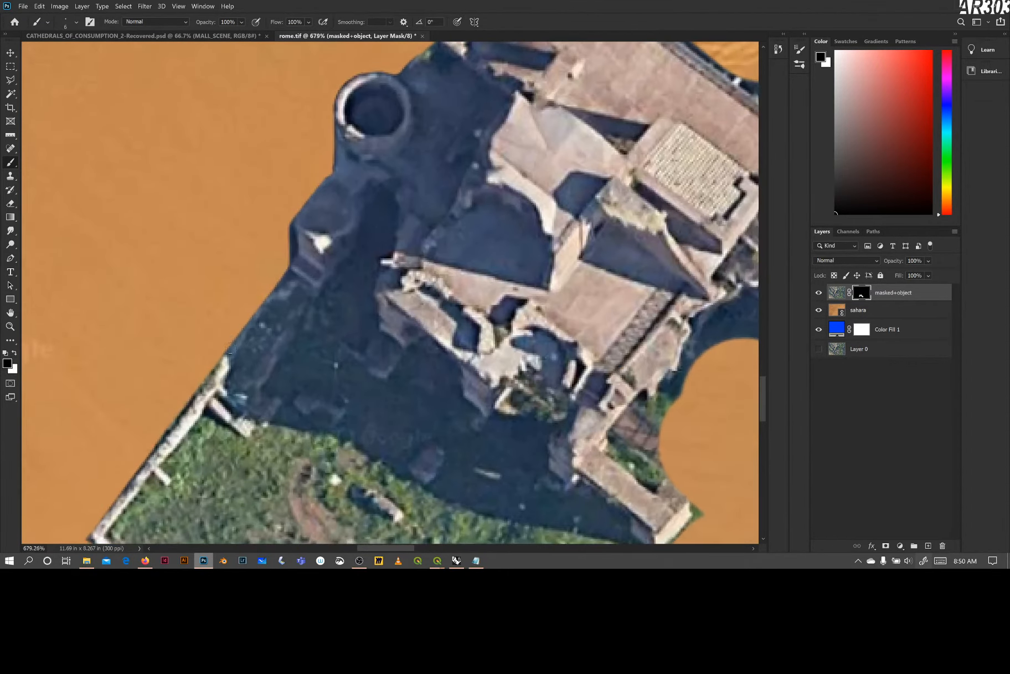
{"action": "left_click", "coordinate": [226, 348]}
{"action": "left_click", "coordinate": [284, 276], "text": "shift"}
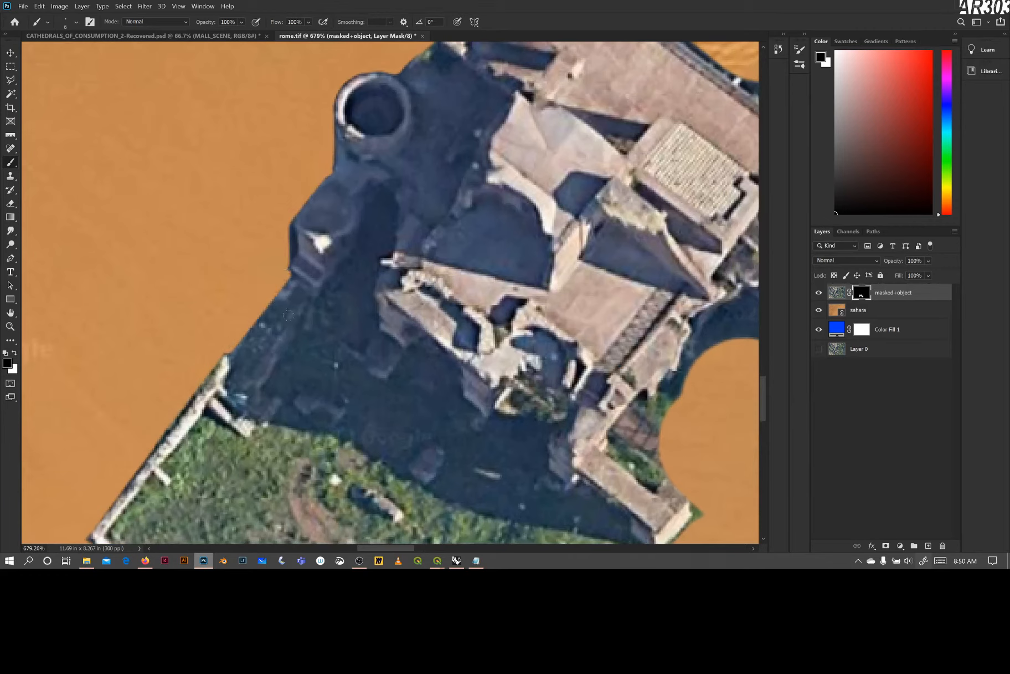
{"action": "left_click", "coordinate": [231, 350]}
{"action": "left_click", "coordinate": [288, 276], "text": "shift"}
Paint black on the masked+object layer's mask to trim the outer edge of the pale garden wall.
{"action": "left_click_drag", "start_coordinate": [310, 390], "coordinate": [334, 328]}
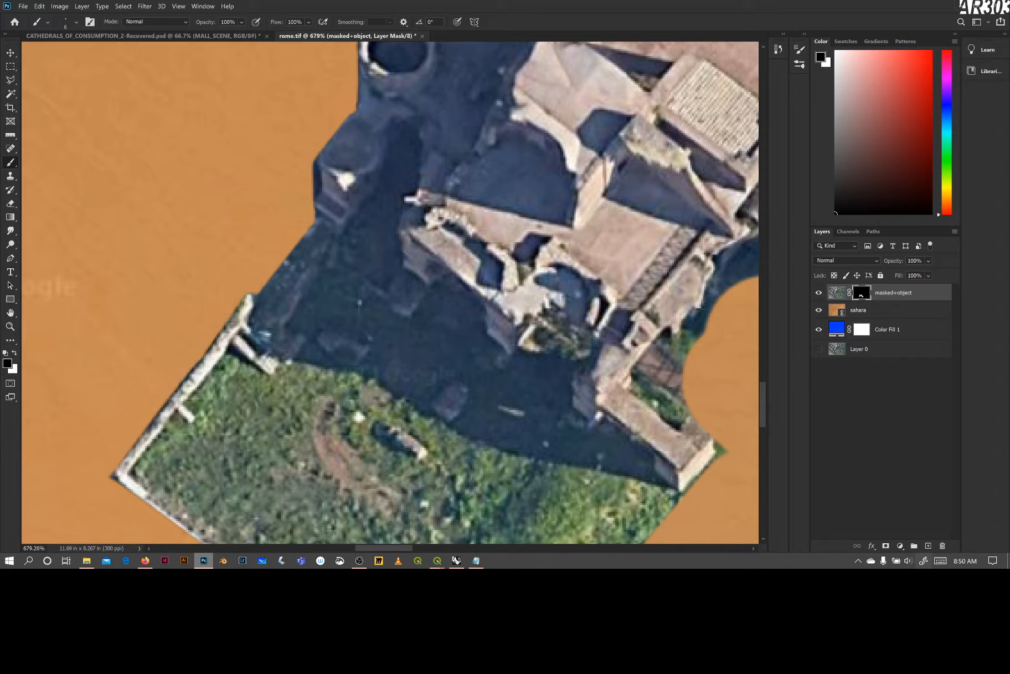
{"action": "key", "text": "x"}
{"action": "key", "text": "x"}
{"action": "left_click_drag", "start_coordinate": [158, 456], "coordinate": [183, 359]}
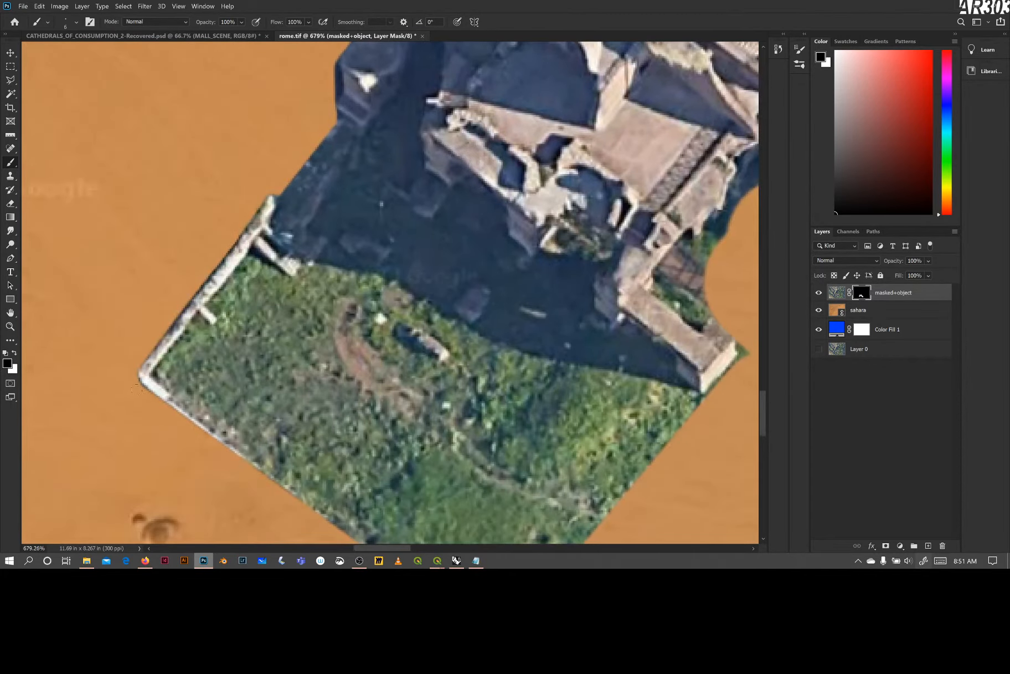
{"action": "left_click_drag", "start_coordinate": [390, 435], "coordinate": [378, 422]}
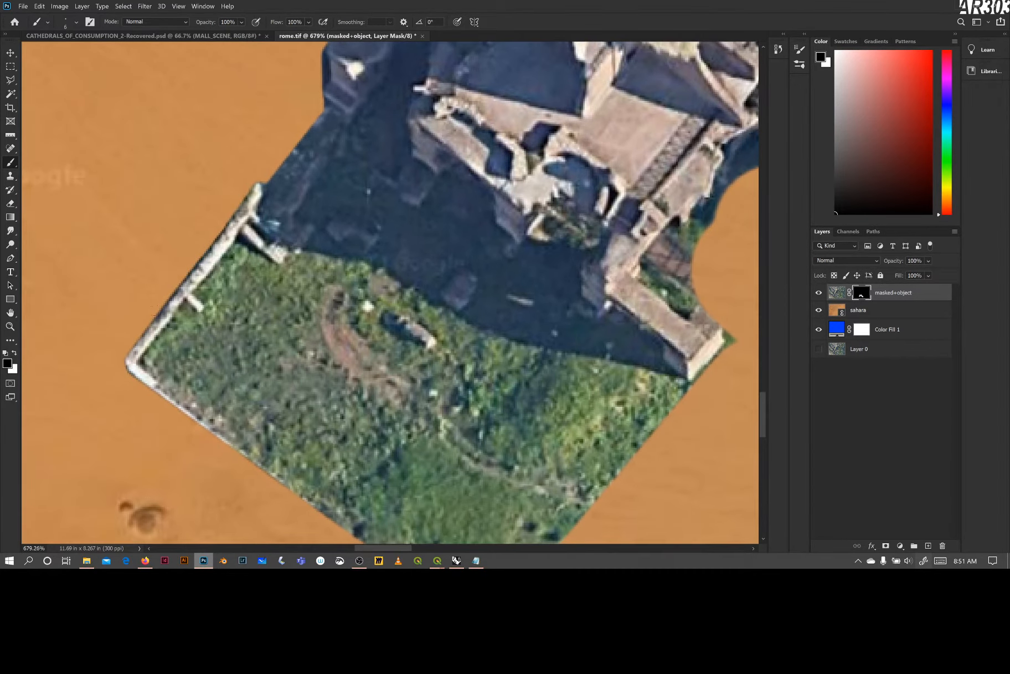
{"action": "left_click", "coordinate": [181, 277], "text": "shift"}
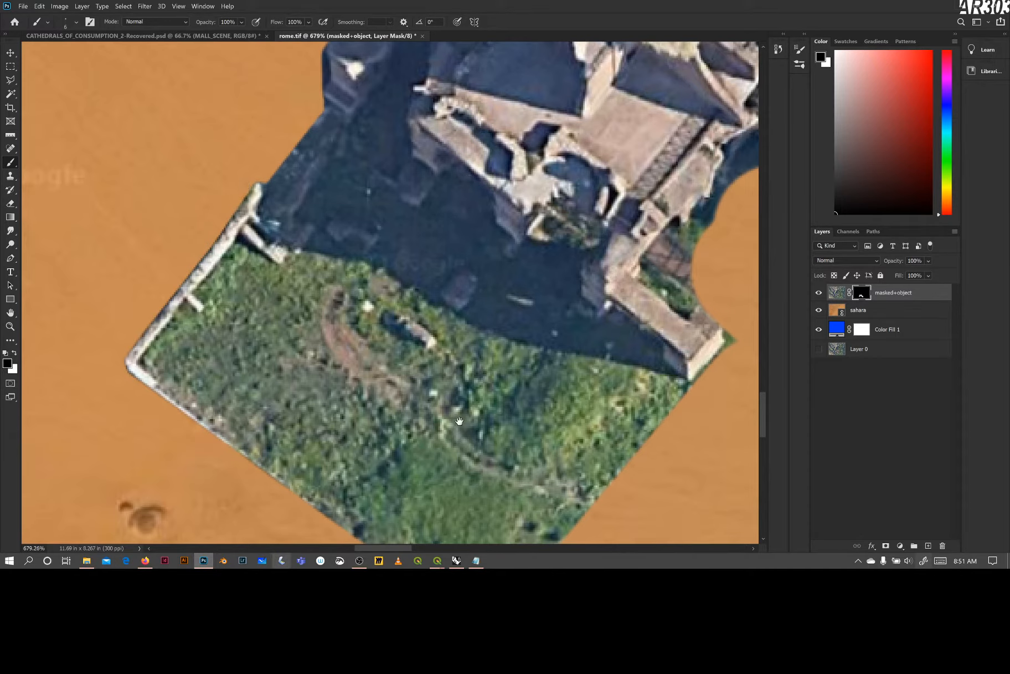
Paint black on the mask along the garden's unwalled edge, following the vegetation up to the ruined wall.
{"action": "scroll", "coordinate": [427, 409], "scroll_direction": "down", "scroll_amount": 4}
{"action": "left_click_drag", "start_coordinate": [596, 367], "coordinate": [385, 493]}
{"action": "left_click_drag", "start_coordinate": [420, 453], "coordinate": [503, 309]}
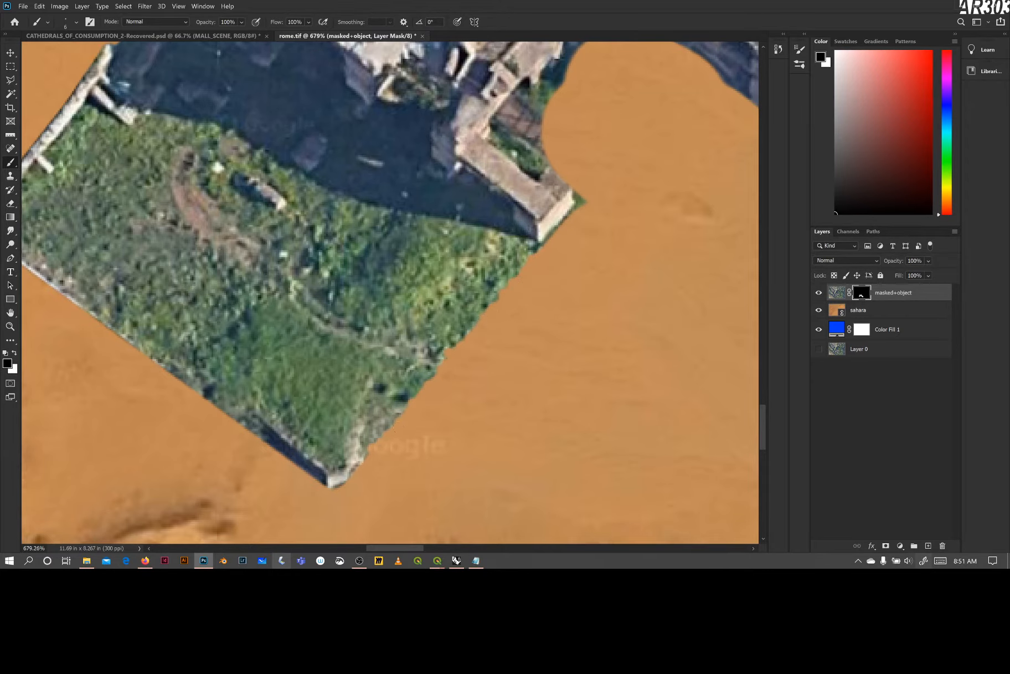
Mask out the green remnant at the outer corner of the ruined wall next to the garden.
{"action": "left_click_drag", "start_coordinate": [559, 282], "coordinate": [407, 401]}
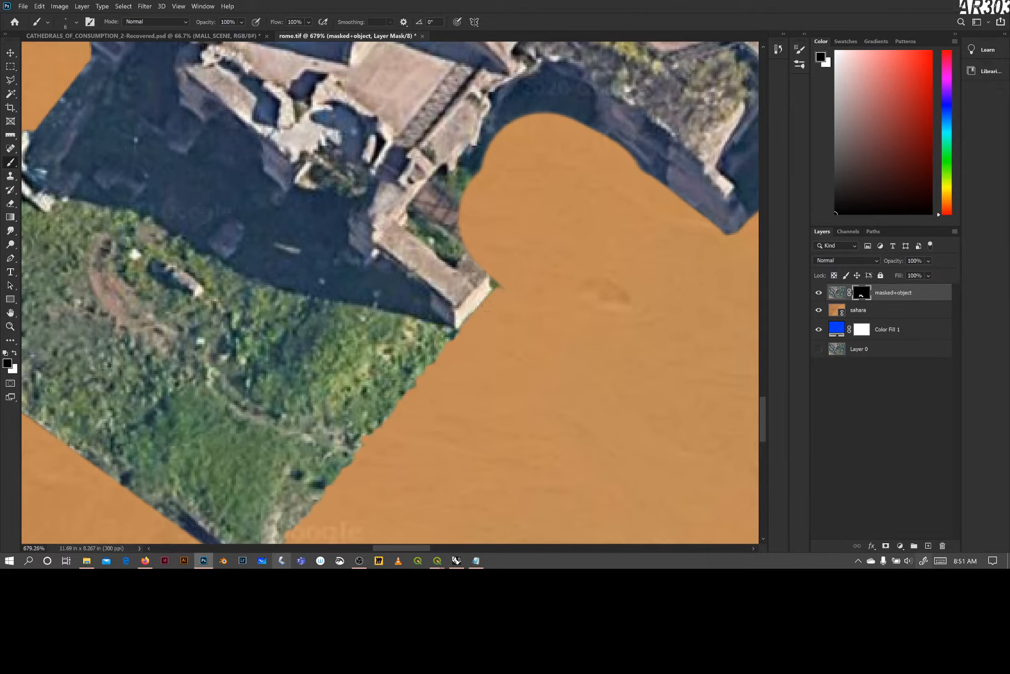
{"action": "left_click", "coordinate": [497, 285]}
{"action": "left_click", "coordinate": [495, 282]}
{"action": "left_click_drag", "start_coordinate": [500, 277], "coordinate": [488, 324]}
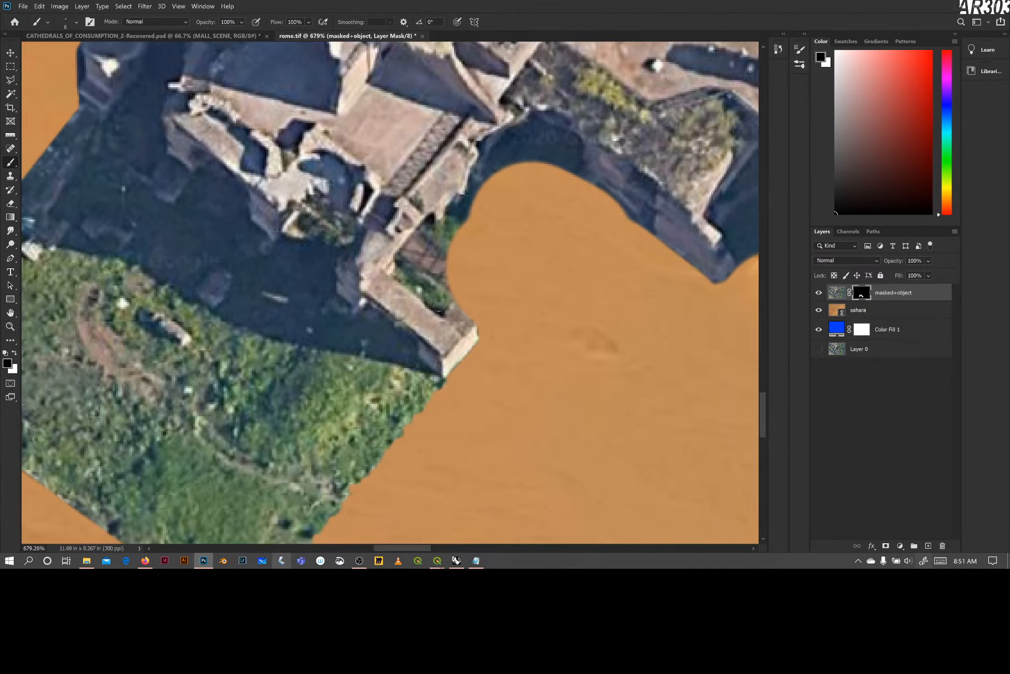
Paint black on the mask over the green pocket behind the ruined wall and along the nearby ruins' edge, undoing the stroke that overshoots.
{"action": "left_click_drag", "start_coordinate": [438, 308], "coordinate": [401, 257]}
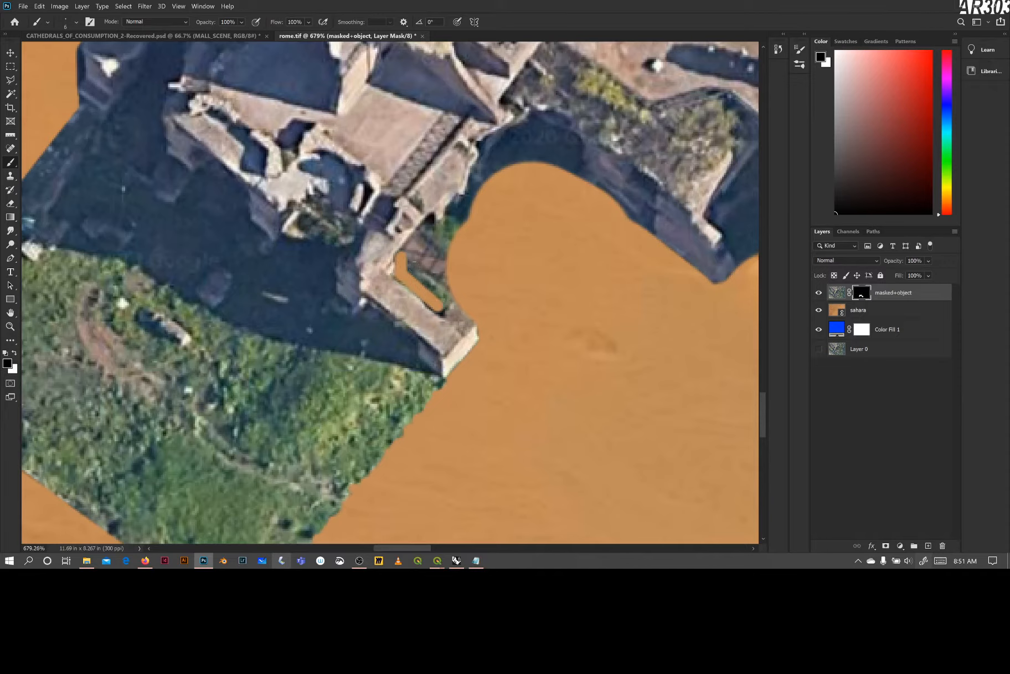
{"action": "key", "text": "ctrl+z"}
{"action": "mouse_move", "coordinate": [451, 244]}
{"action": "left_mouse_down"}
{"action": "mouse_move", "coordinate": [452, 218]}
{"action": "mouse_move", "coordinate": [449, 236]}
{"action": "mouse_move", "coordinate": [450, 210]}
{"action": "mouse_move", "coordinate": [457, 204]}
{"action": "mouse_move", "coordinate": [460, 216]}
{"action": "mouse_move", "coordinate": [466, 203]}
{"action": "mouse_move", "coordinate": [459, 225]}
{"action": "mouse_move", "coordinate": [475, 181]}
{"action": "mouse_move", "coordinate": [479, 192]}
{"action": "mouse_move", "coordinate": [497, 166]}
{"action": "left_mouse_up"}
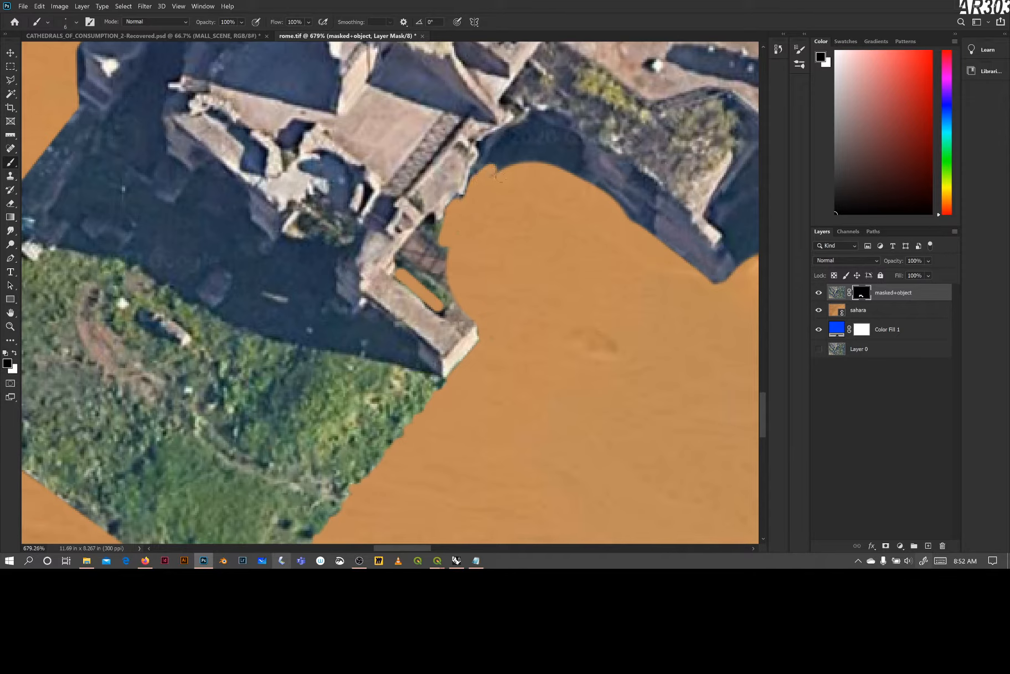
{"action": "key", "text": "ctrl+z"}
Trim the curved shadow edge of the large rounded gap with short connected black strokes on the mask.
{"action": "left_click_drag", "start_coordinate": [489, 176], "coordinate": [496, 170]}
{"action": "left_click", "coordinate": [504, 164], "text": "shift"}
{"action": "left_click", "coordinate": [511, 160]}
{"action": "left_click", "coordinate": [540, 162], "text": "shift"}
{"action": "left_click", "coordinate": [576, 194], "text": "shift"}
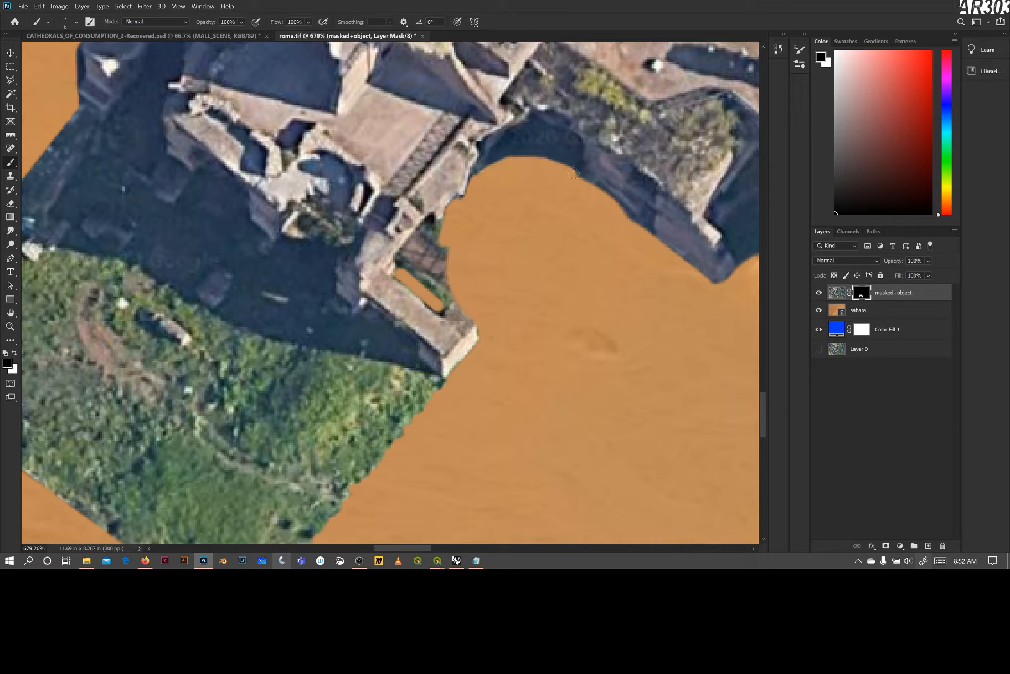
{"action": "left_click", "coordinate": [603, 193], "text": "shift"}
Paint black on the mask in straight strokes along the foot of the shadowed wall below the trees.
{"action": "left_click_drag", "start_coordinate": [568, 274], "coordinate": [486, 311]}
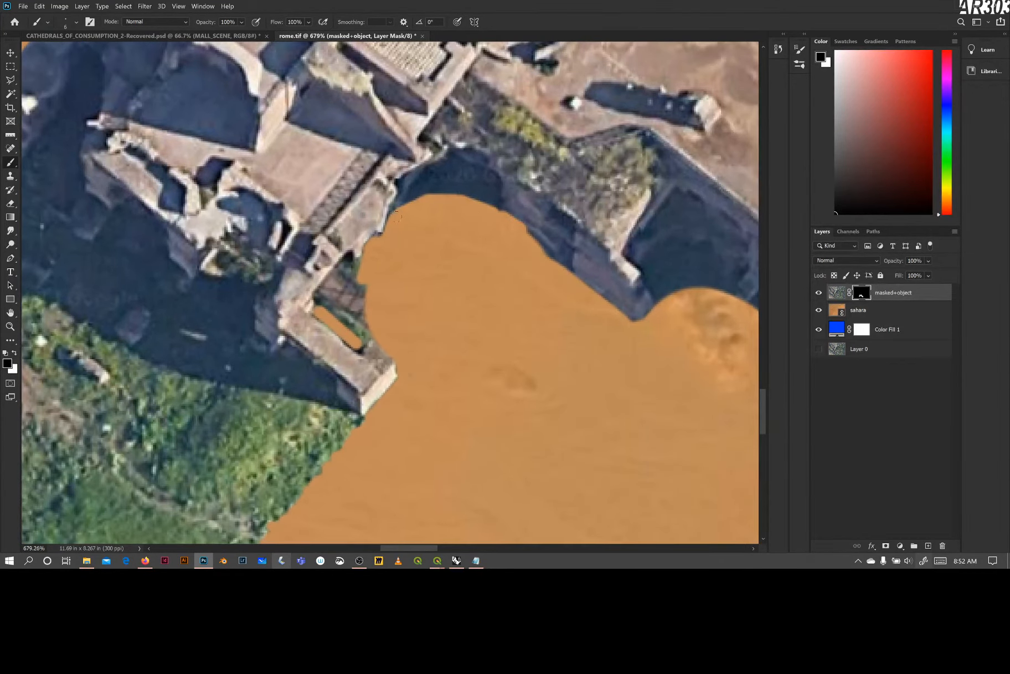
{"action": "left_click", "coordinate": [502, 213]}
{"action": "left_click", "coordinate": [589, 301], "text": "shift"}
{"action": "left_click", "coordinate": [562, 265], "text": "shift"}
{"action": "left_click", "coordinate": [556, 258], "text": "shift"}
{"action": "left_click", "coordinate": [555, 259], "text": "shift"}
{"action": "left_click_drag", "start_coordinate": [557, 261], "coordinate": [568, 268]}
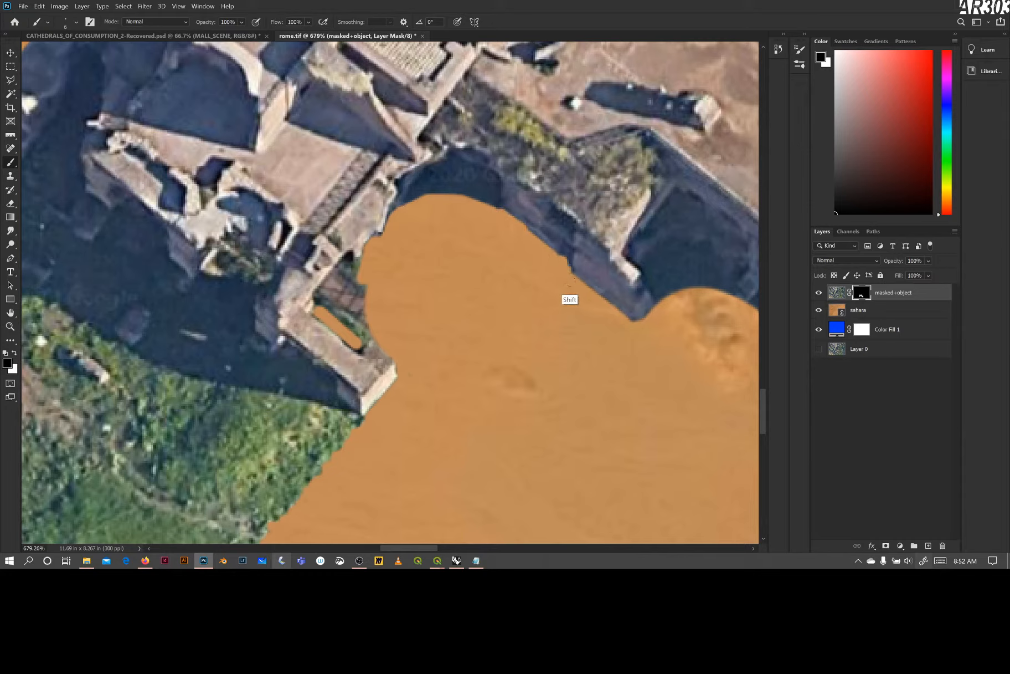
{"action": "left_click", "coordinate": [570, 271], "text": "shift"}
Outline and fill the first recess between the long building's buttresses with black on the mask.
{"action": "left_click_drag", "start_coordinate": [625, 347], "coordinate": [489, 359]}
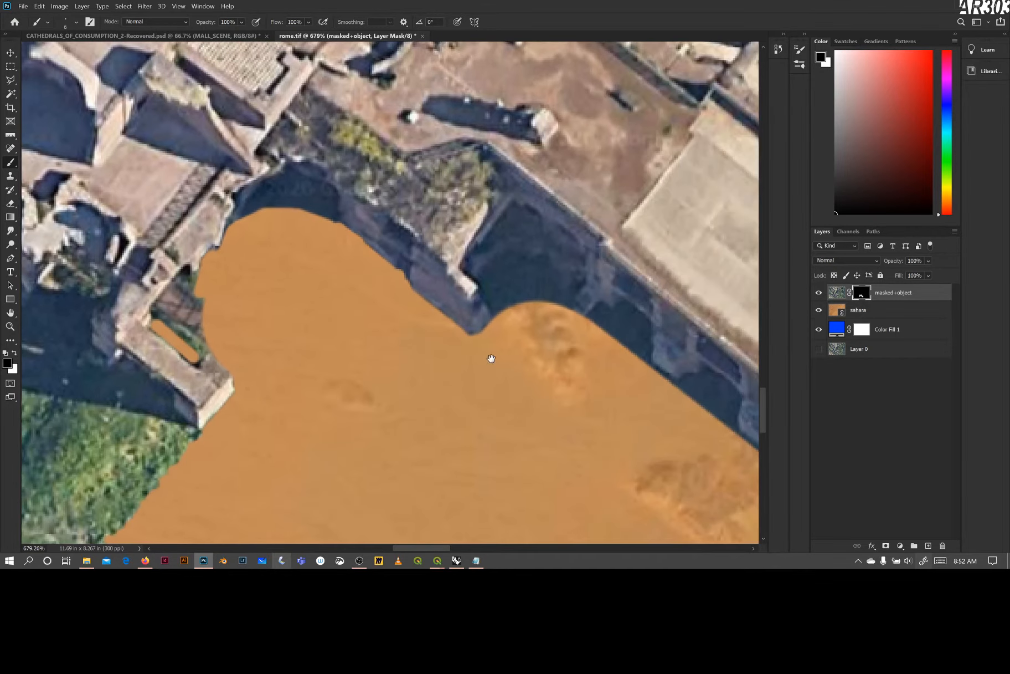
{"action": "left_click", "coordinate": [587, 319]}
{"action": "left_click", "coordinate": [603, 307], "text": "shift"}
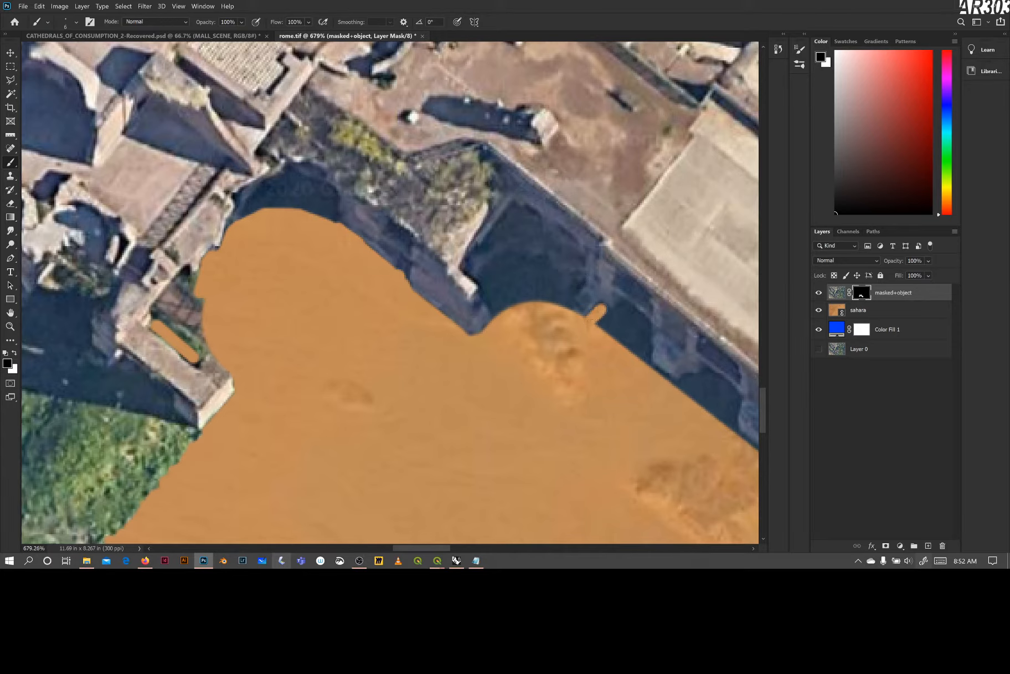
{"action": "left_click", "coordinate": [606, 314], "text": "shift"}
{"action": "left_click", "coordinate": [622, 310]}
{"action": "key", "text": "space"}
{"action": "left_click_drag", "start_coordinate": [619, 350], "coordinate": [586, 353]}
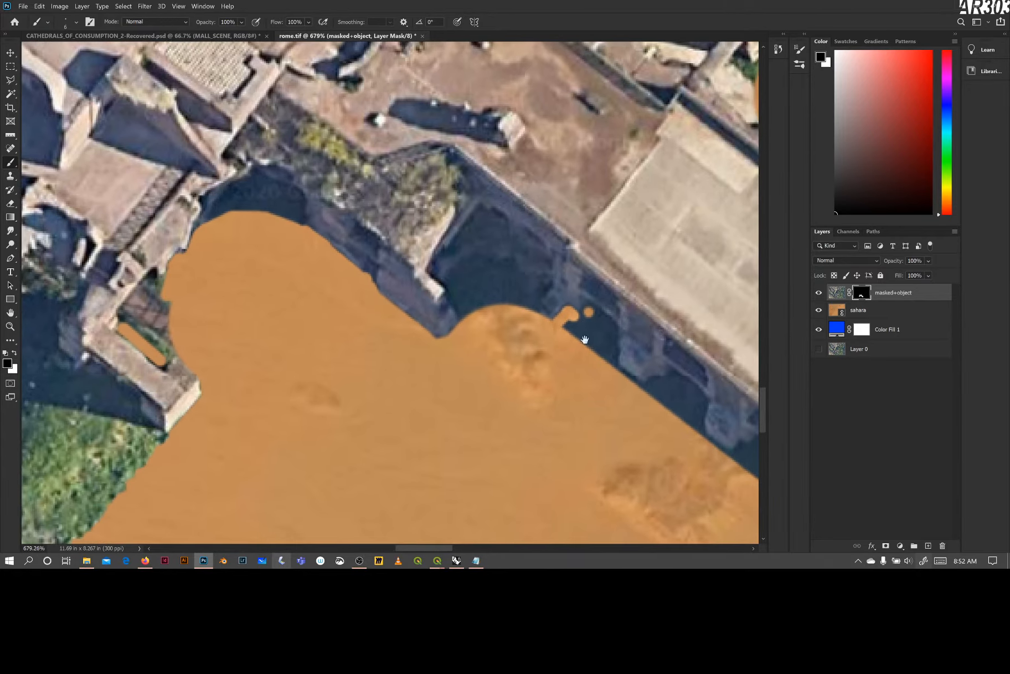
{"action": "left_click", "coordinate": [578, 319], "text": "shift"}
{"action": "left_click", "coordinate": [588, 309], "text": "shift"}
{"action": "left_click", "coordinate": [580, 311]}
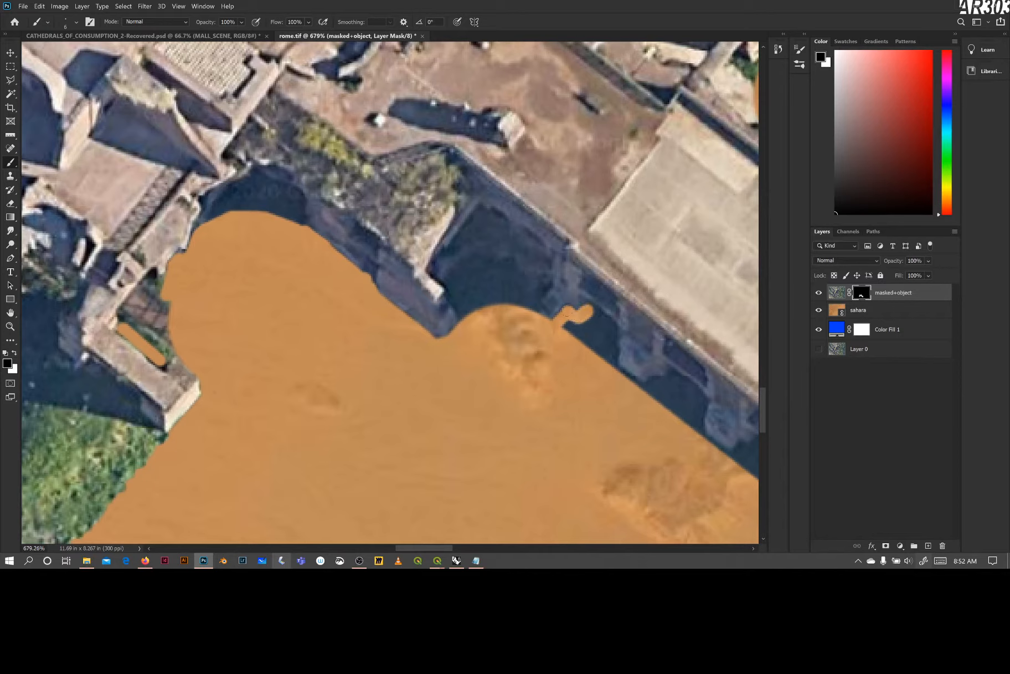
{"action": "left_click", "coordinate": [590, 308]}
{"action": "left_click", "coordinate": [576, 320]}
{"action": "left_click", "coordinate": [593, 312]}
{"action": "left_click", "coordinate": [612, 331], "text": "shift"}
{"action": "left_click", "coordinate": [613, 339]}
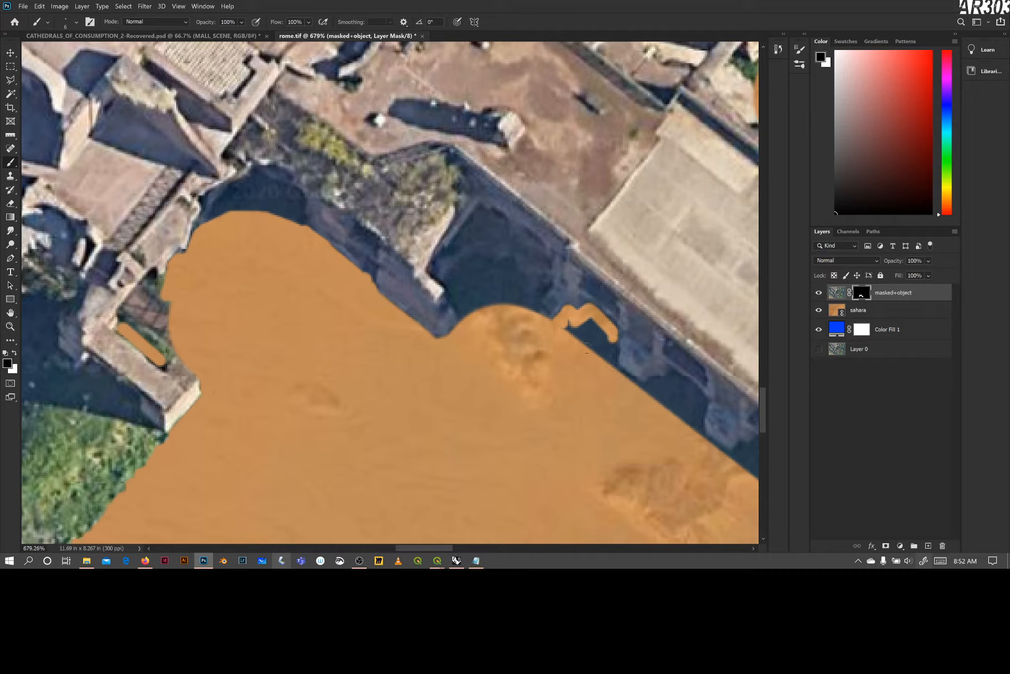
{"action": "mouse_move", "coordinate": [570, 328]}
{"action": "left_mouse_down"}
{"action": "mouse_move", "coordinate": [605, 323]}
{"action": "mouse_move", "coordinate": [593, 364]}
{"action": "mouse_move", "coordinate": [595, 335]}
{"action": "mouse_move", "coordinate": [585, 356]}
{"action": "mouse_move", "coordinate": [609, 327]}
{"action": "mouse_move", "coordinate": [599, 354]}
{"action": "left_mouse_up"}
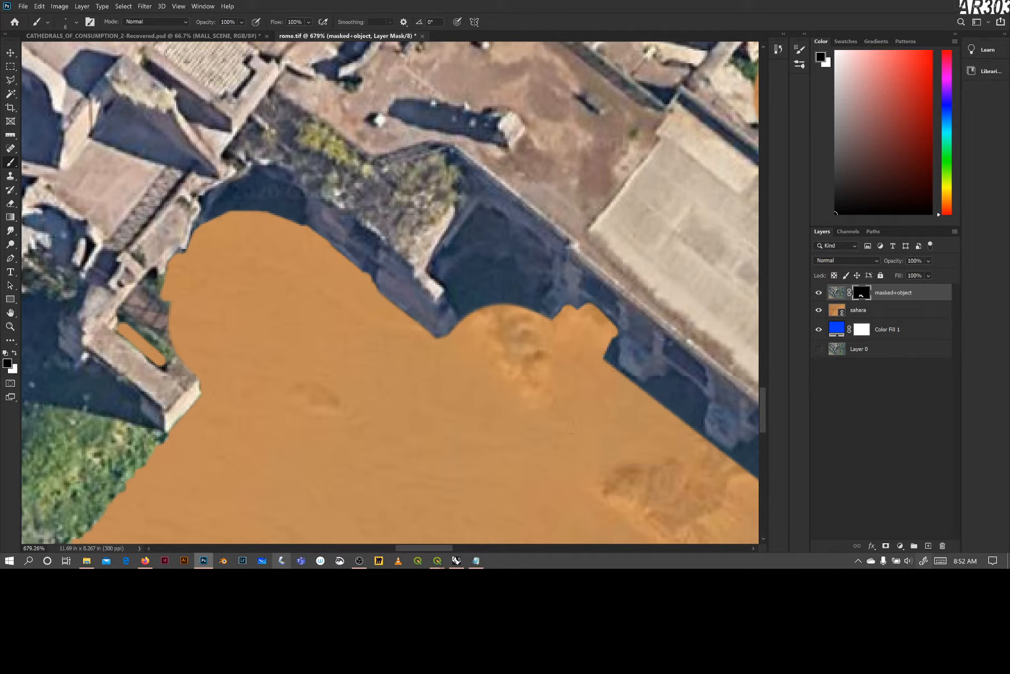
Mask out the second recess between the long building's buttresses and trim the outer edge of the buttress before it.
{"action": "left_click_drag", "start_coordinate": [543, 392], "coordinate": [476, 374]}
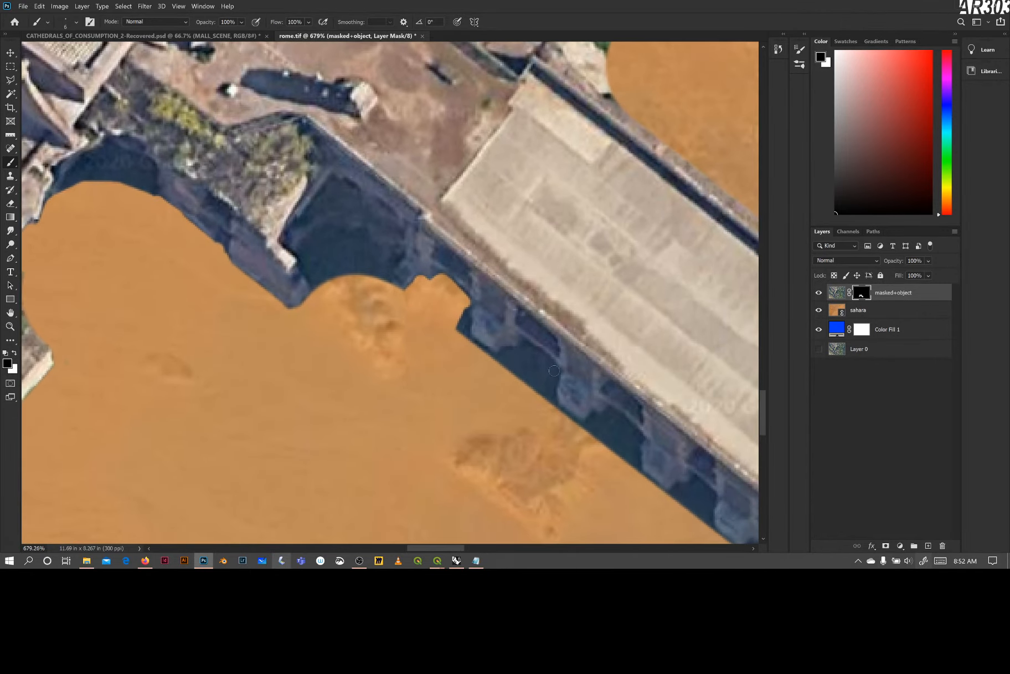
{"action": "mouse_move", "coordinate": [554, 370]}
{"action": "left_mouse_down"}
{"action": "mouse_move", "coordinate": [527, 388]}
{"action": "mouse_move", "coordinate": [554, 358]}
{"action": "mouse_move", "coordinate": [551, 368]}
{"action": "mouse_move", "coordinate": [524, 344]}
{"action": "mouse_move", "coordinate": [498, 358]}
{"action": "mouse_move", "coordinate": [498, 371]}
{"action": "mouse_move", "coordinate": [530, 369]}
{"action": "left_mouse_up"}
{"action": "left_click", "coordinate": [525, 347], "text": "shift"}
{"action": "left_click", "coordinate": [499, 361], "text": "shift"}
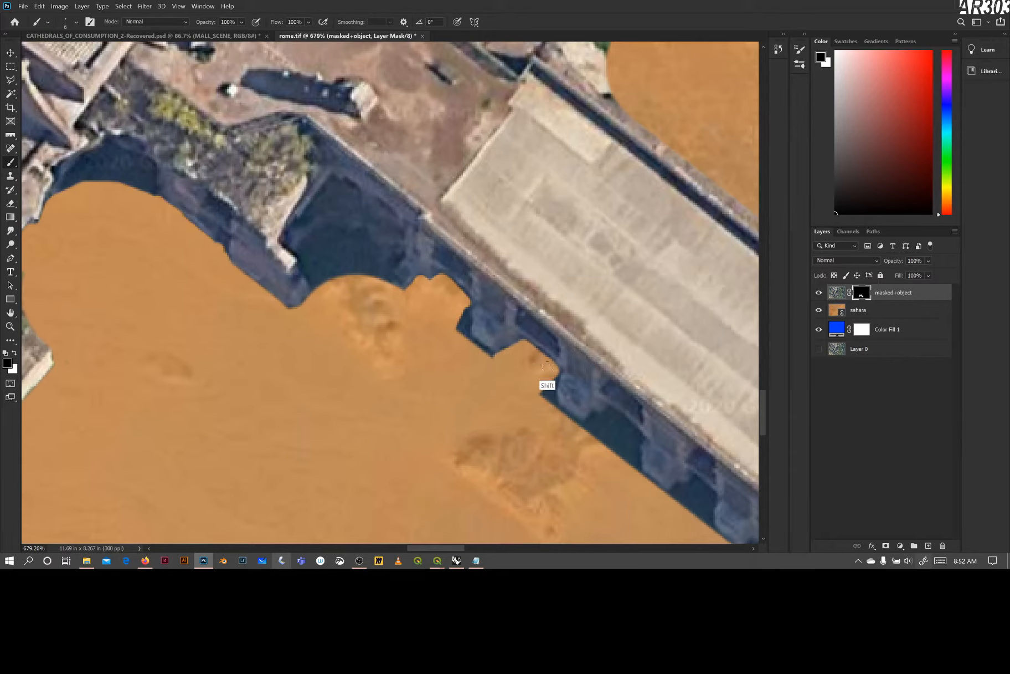
{"action": "left_click_drag", "start_coordinate": [483, 412], "coordinate": [417, 388]}
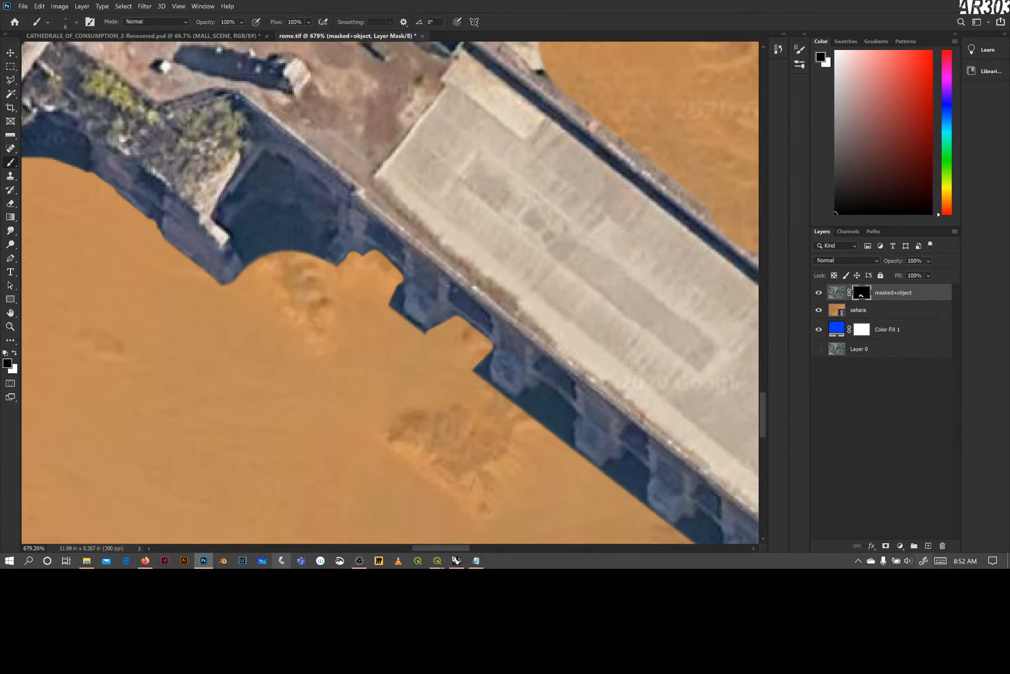
{"action": "left_click_drag", "start_coordinate": [411, 328], "coordinate": [444, 326]}
{"action": "key", "text": "ctrl+z"}
{"action": "left_click_drag", "start_coordinate": [391, 301], "coordinate": [425, 327]}
Examine the trimmed ruins against the desert background at overall and close-up scale.
{"action": "scroll", "coordinate": [529, 388], "scroll_direction": "down", "scroll_amount": 6}
{"action": "scroll", "coordinate": [531, 398], "scroll_direction": "down", "scroll_amount": 2}
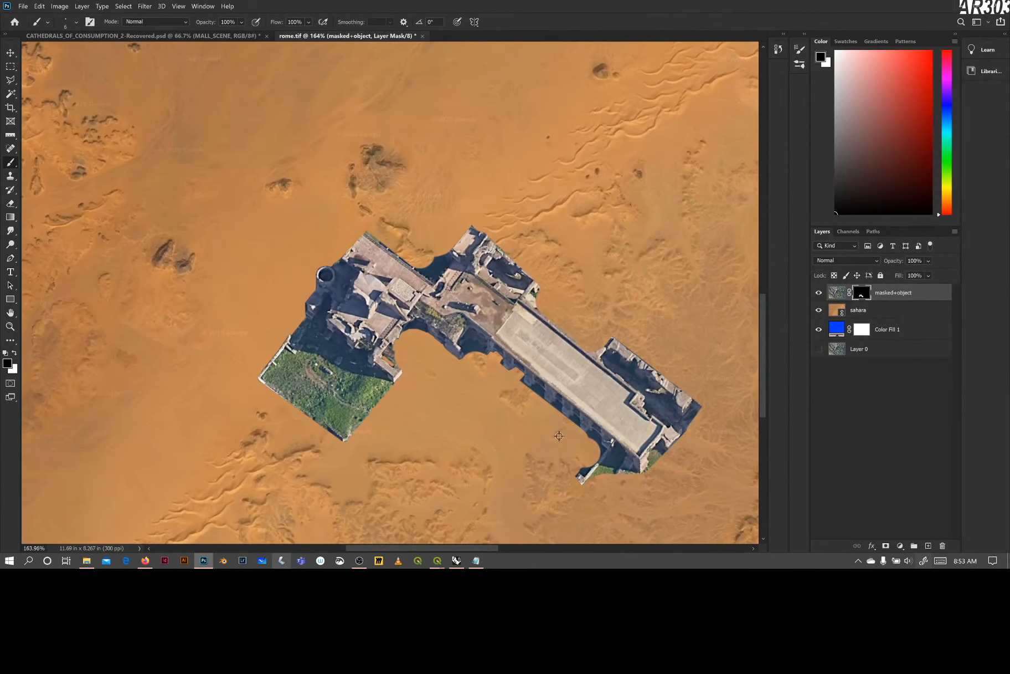
{"action": "scroll", "coordinate": [559, 436], "scroll_direction": "down", "scroll_amount": 1}
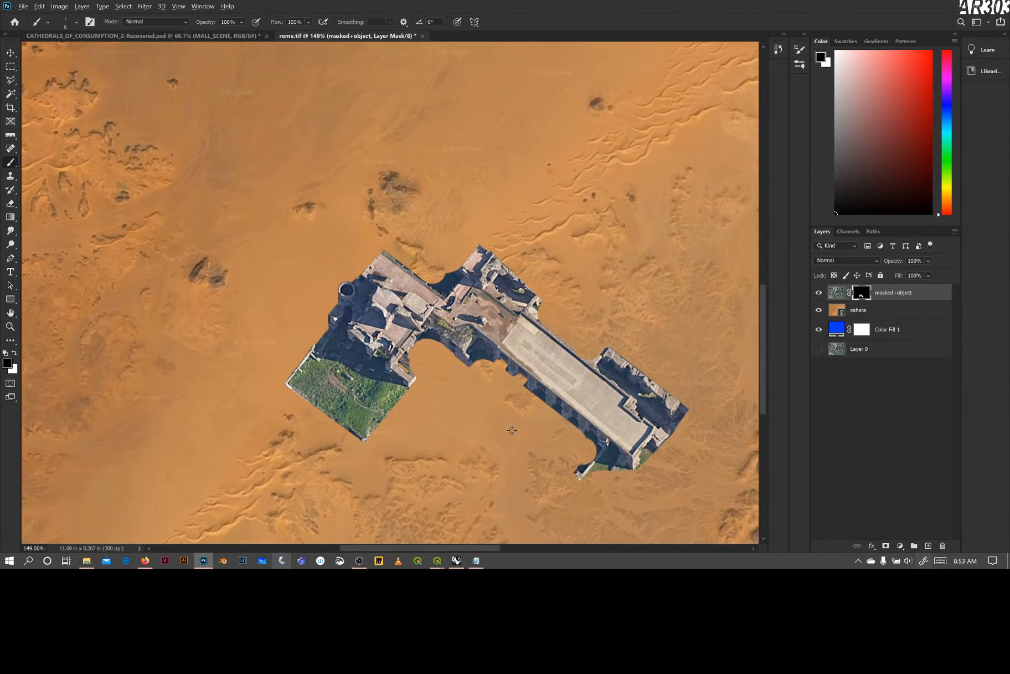
{"action": "scroll", "coordinate": [512, 429], "scroll_direction": "down", "scroll_amount": 1}
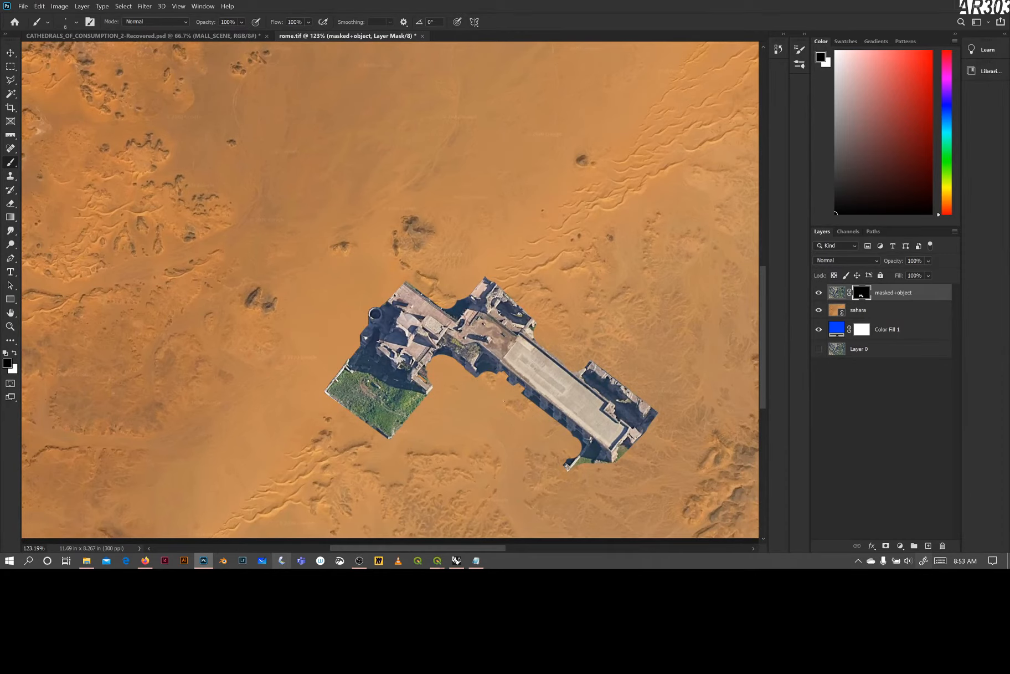
{"action": "scroll", "coordinate": [378, 340], "scroll_direction": "up", "scroll_amount": 4}
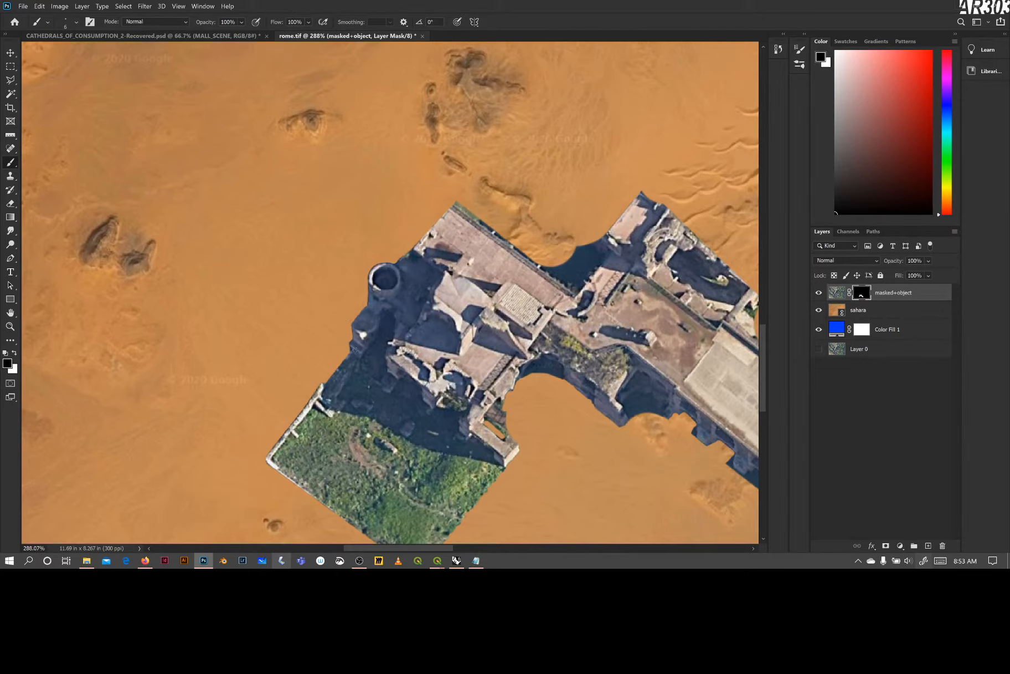
{"action": "scroll", "coordinate": [374, 340], "scroll_direction": "down", "scroll_amount": 5}
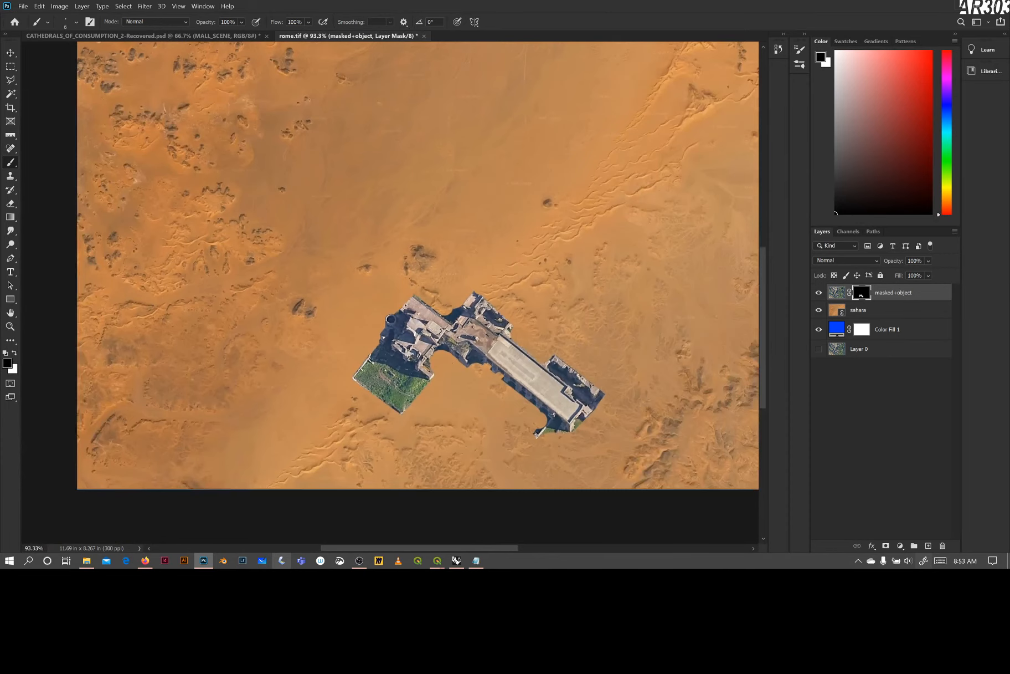
Paint black on the mask along the tiled roof's edge and over the shadow in the notch between the two upper blocks.
{"action": "scroll", "coordinate": [475, 294], "scroll_direction": "up", "scroll_amount": 2}
{"action": "scroll", "coordinate": [474, 294], "scroll_direction": "up", "scroll_amount": 3}
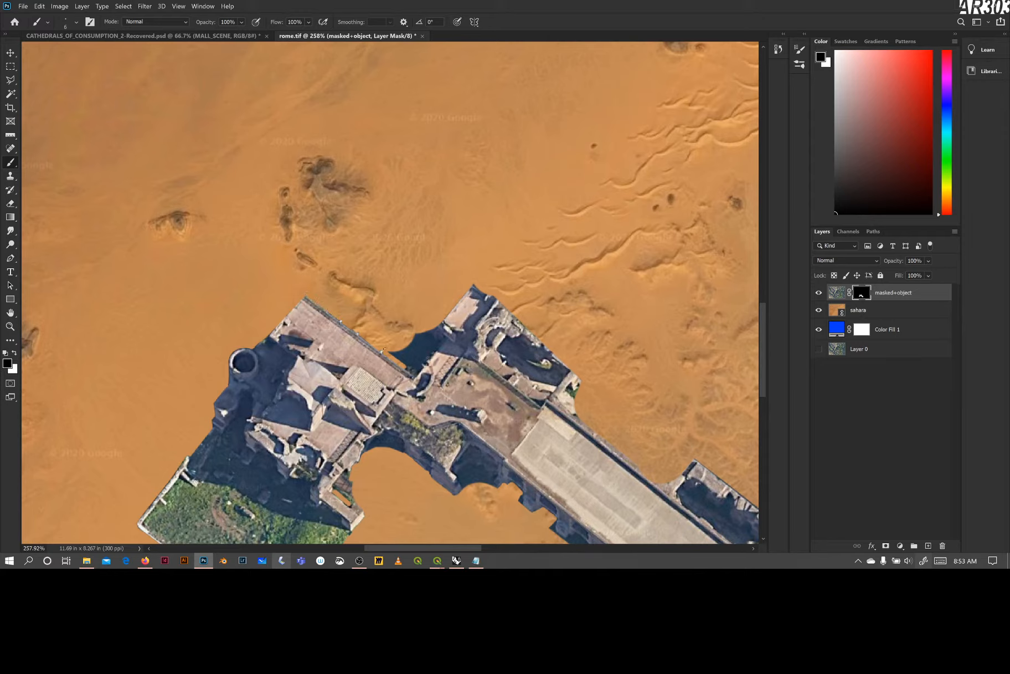
{"action": "left_click_drag", "start_coordinate": [388, 351], "coordinate": [408, 365]}
{"action": "mouse_move", "coordinate": [411, 370]}
{"action": "left_mouse_down"}
{"action": "mouse_move", "coordinate": [414, 351]}
{"action": "mouse_move", "coordinate": [401, 354]}
{"action": "mouse_move", "coordinate": [412, 341]}
{"action": "left_mouse_up"}
{"action": "right_click", "coordinate": [426, 361]}
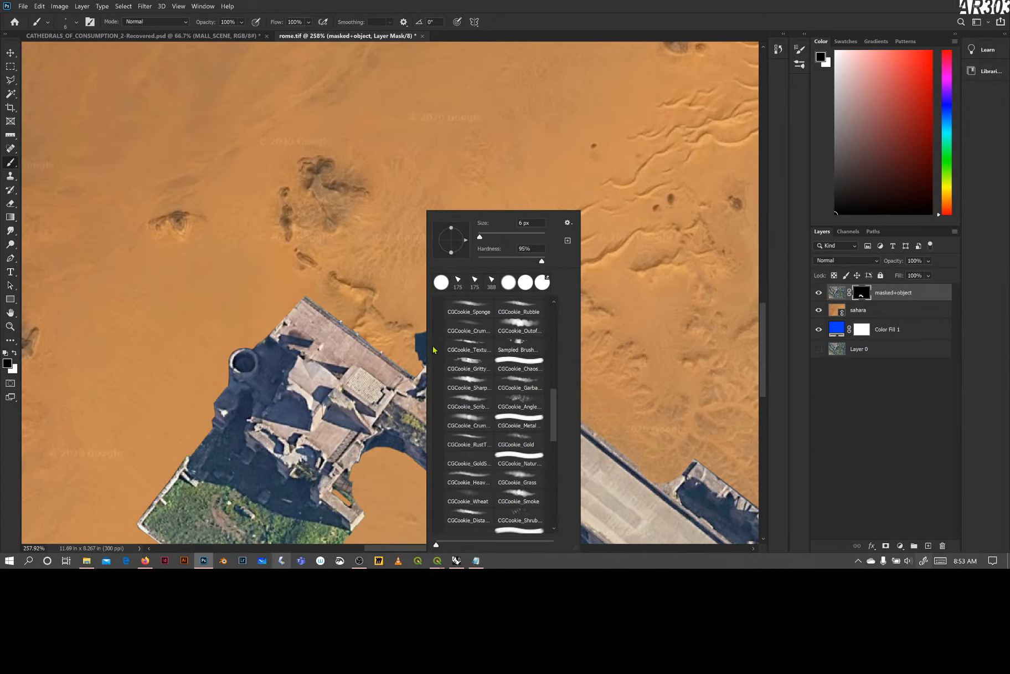
{"action": "key", "text": "Escape"}
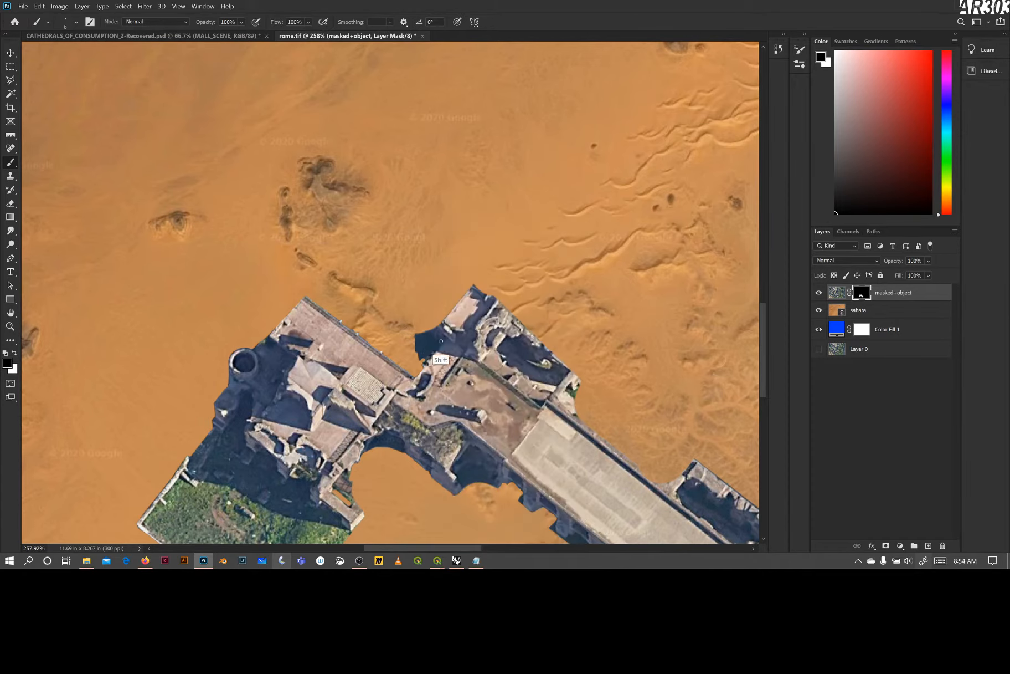
{"action": "mouse_move", "coordinate": [427, 359]}
{"action": "left_mouse_down"}
{"action": "mouse_move", "coordinate": [439, 339]}
{"action": "mouse_move", "coordinate": [430, 331]}
{"action": "mouse_move", "coordinate": [423, 354]}
{"action": "mouse_move", "coordinate": [416, 335]}
{"action": "left_mouse_up"}
Paint black on the mask over the green and shadowed ground around the thin wall at the long building's lower end.
{"action": "scroll", "coordinate": [540, 342], "scroll_direction": "down", "scroll_amount": 5}
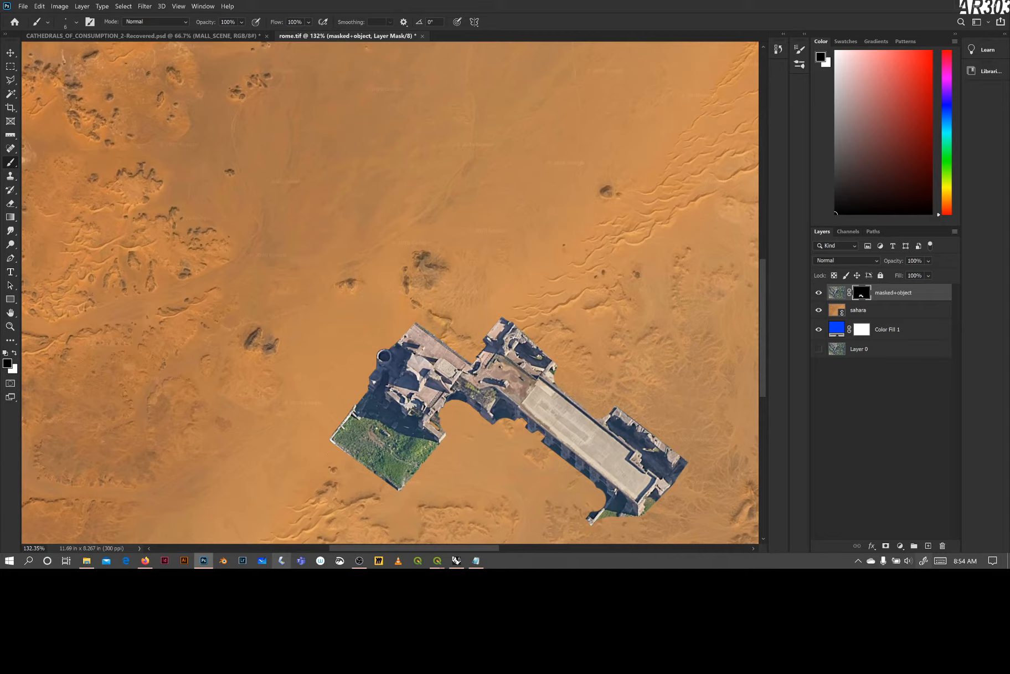
{"action": "left_click_drag", "start_coordinate": [598, 502], "coordinate": [542, 462]}
{"action": "left_click", "coordinate": [538, 480], "text": "shift"}
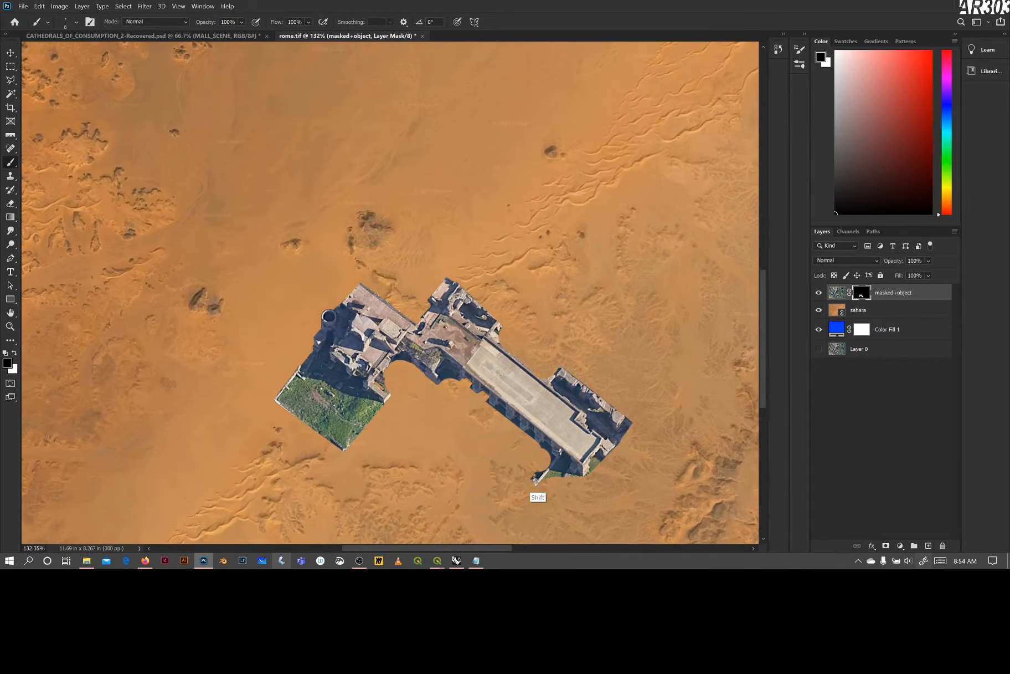
{"action": "left_click", "coordinate": [548, 469], "text": "shift"}
{"action": "left_click", "coordinate": [544, 451], "text": "shift"}
Target the masked+object layer's image instead of its mask and add a layer named fake_shadows directly beneath it.
{"action": "key", "text": "alt"}
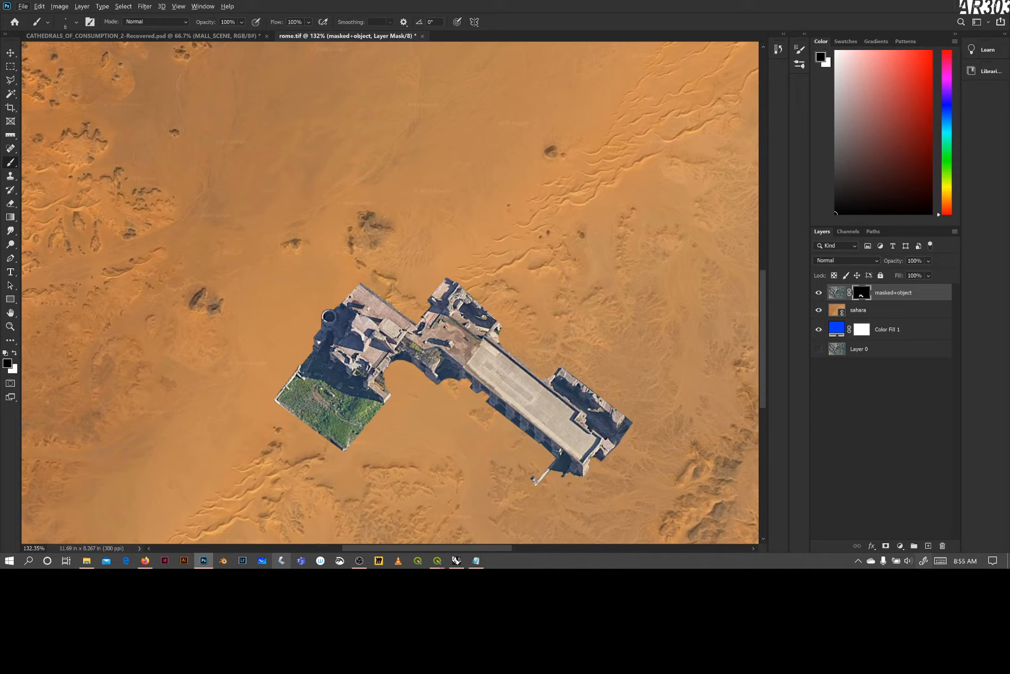
{"action": "key", "text": "alt"}
{"action": "left_click", "coordinate": [837, 291]}
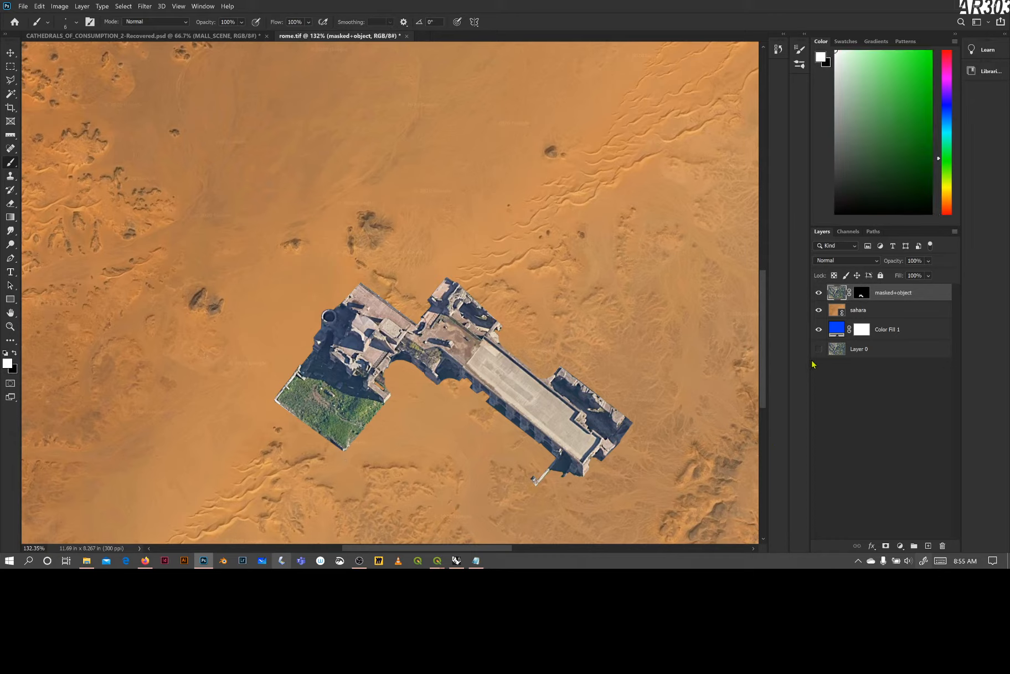
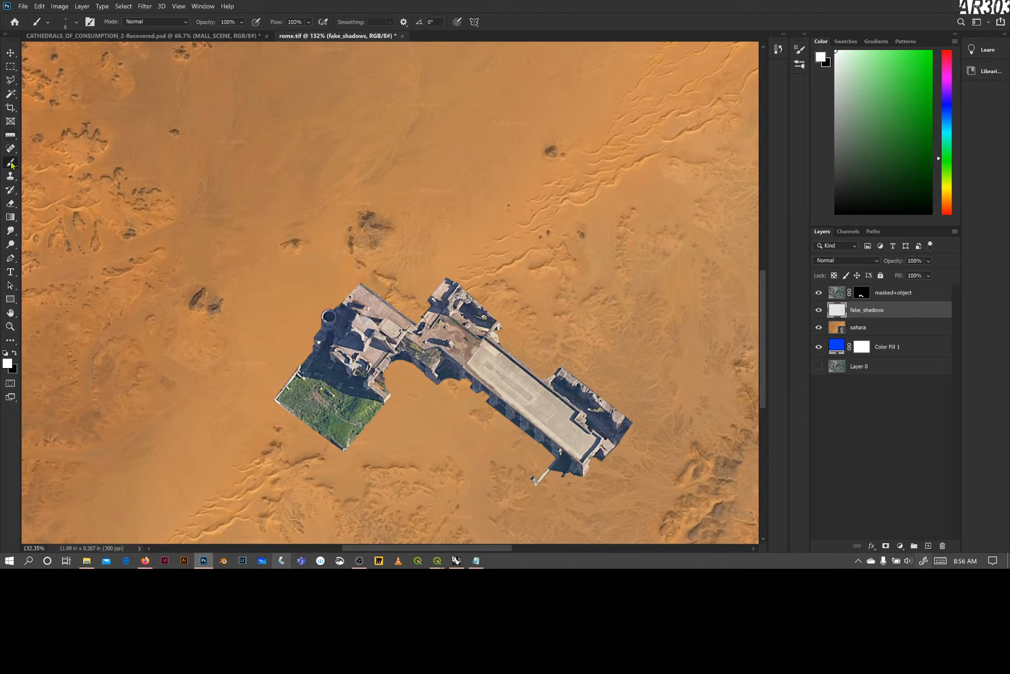
Sample the slate-blue shadow colour #404e60 from the ruins as the foreground colour with the Eyedropper tool.
{"action": "key", "text": "i"}
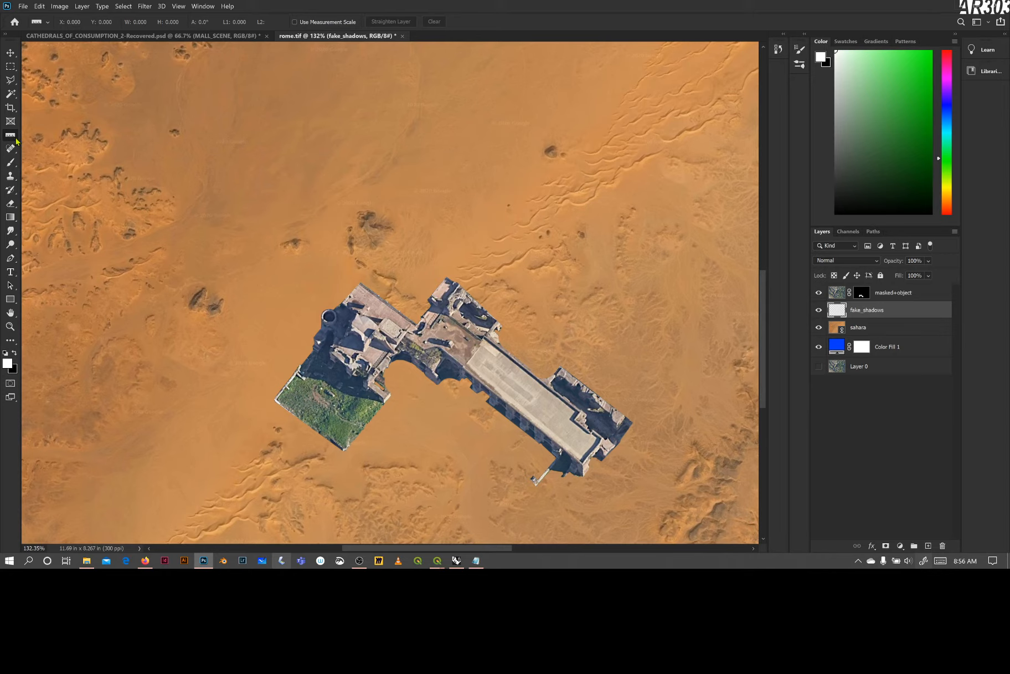
{"action": "right_click", "coordinate": [17, 140]}
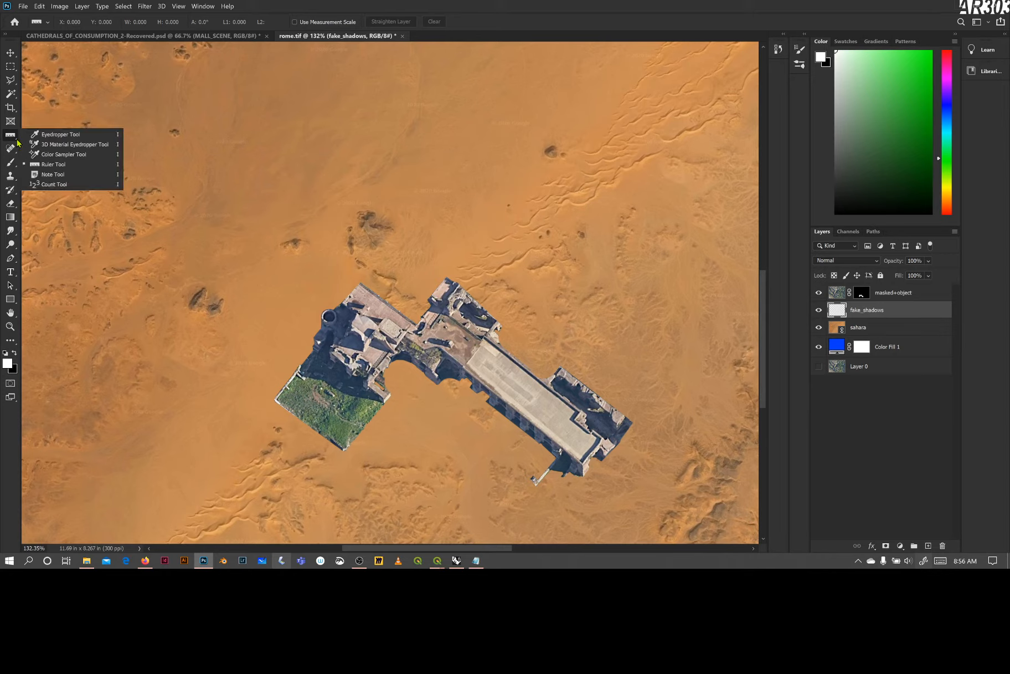
{"action": "left_click", "coordinate": [53, 136]}
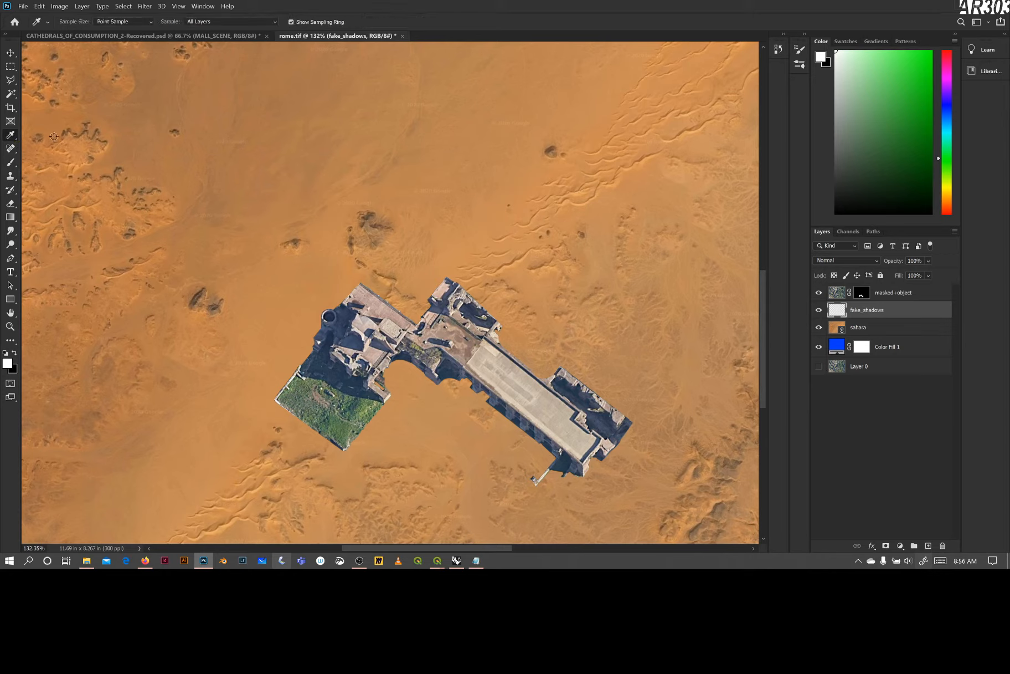
{"action": "left_click", "coordinate": [347, 319]}
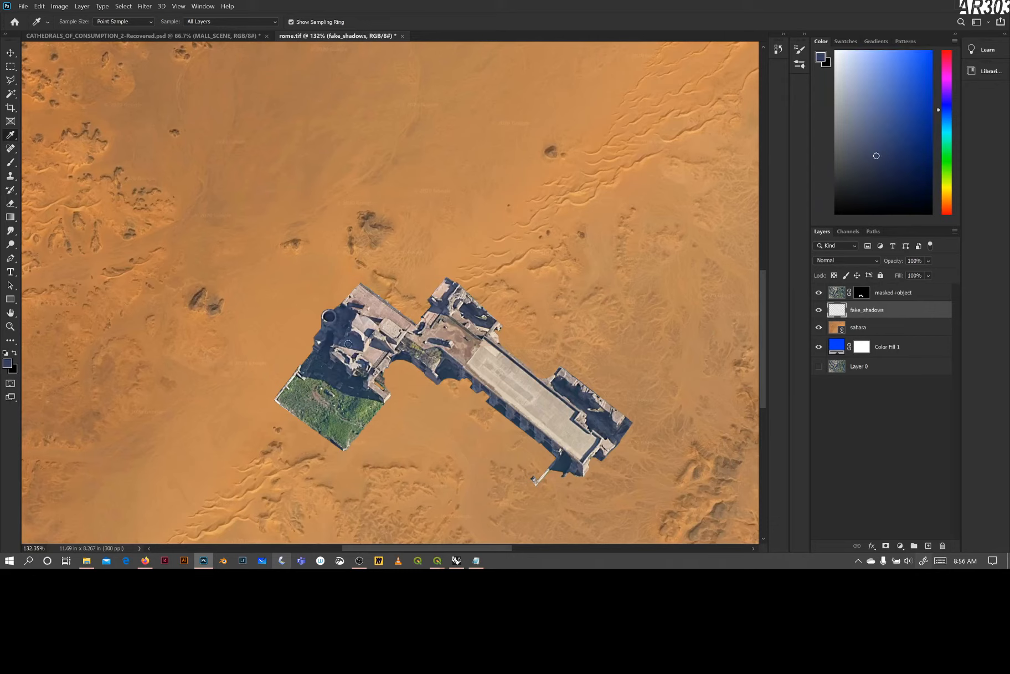
{"action": "left_click", "coordinate": [435, 341]}
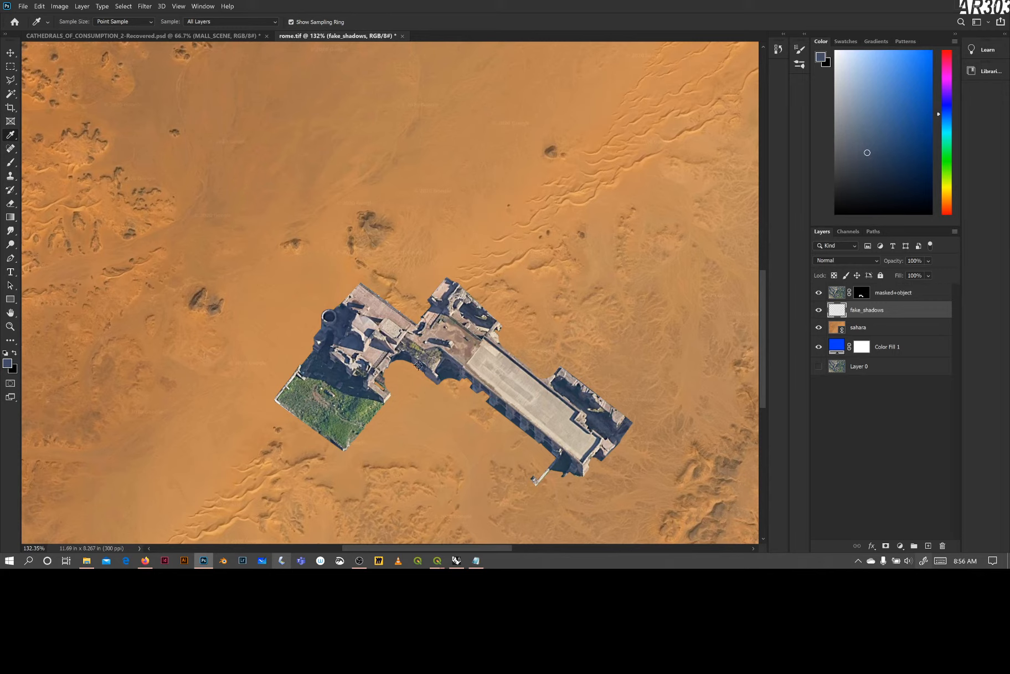
{"action": "left_click", "coordinate": [8, 366]}
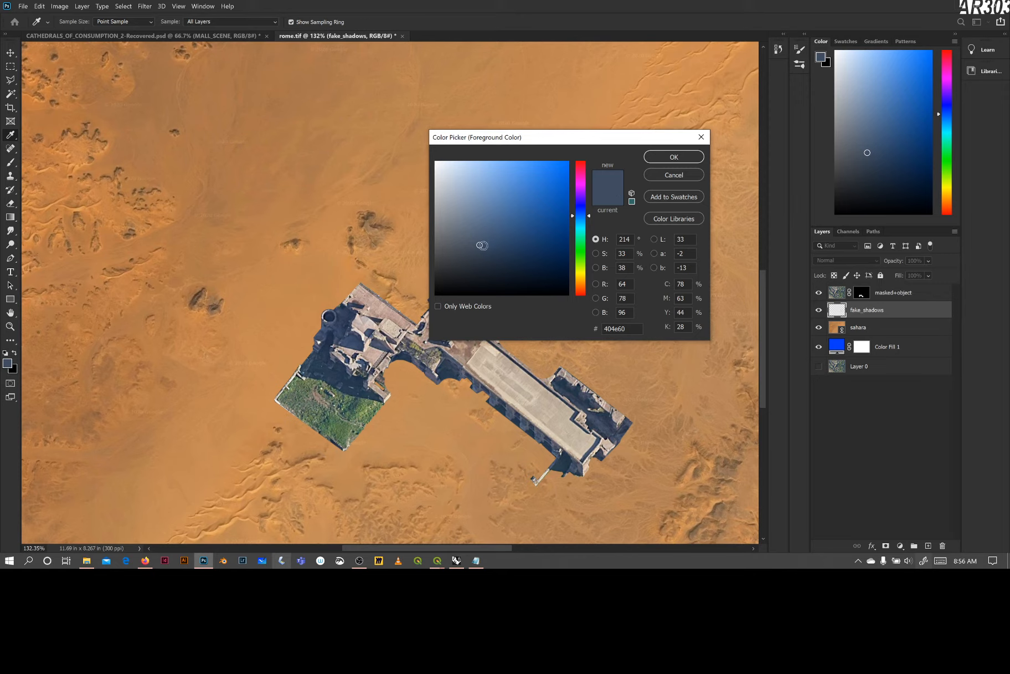
{"action": "left_click", "coordinate": [680, 156]}
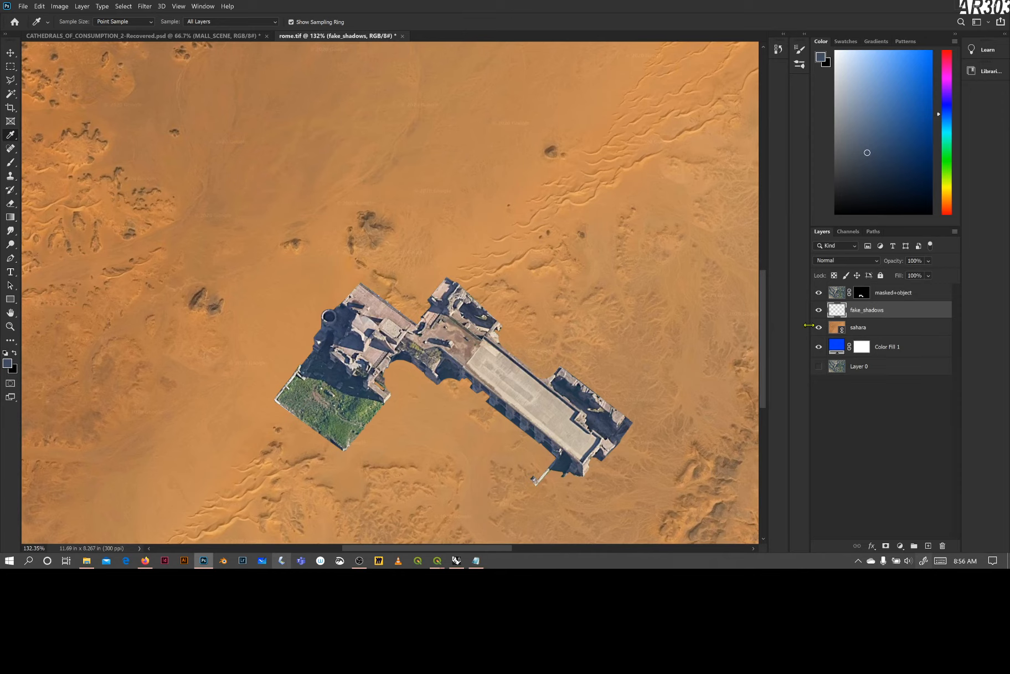
Paint a filled, angular shadow on the sand beside the round tower with a 25 px brush.
{"action": "key", "text": "b"}
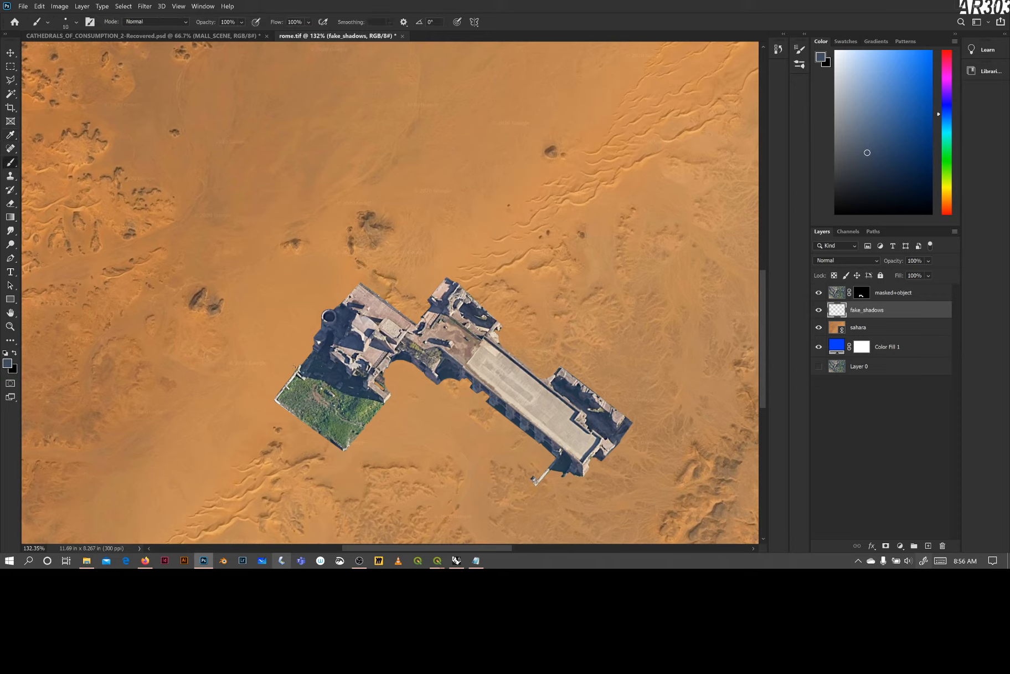
{"action": "key", "text": "bracketright"}
{"action": "key", "text": "bracketright"}
{"action": "key", "text": "bracketright"}
{"action": "left_click", "coordinate": [253, 348], "text": "shift"}
{"action": "left_click", "coordinate": [306, 302], "text": "shift"}
{"action": "left_click", "coordinate": [341, 309], "text": "shift"}
{"action": "mouse_move", "coordinate": [340, 374]}
{"action": "left_mouse_down"}
{"action": "mouse_move", "coordinate": [309, 339]}
{"action": "mouse_move", "coordinate": [312, 348]}
{"action": "mouse_move", "coordinate": [313, 319]}
{"action": "mouse_move", "coordinate": [293, 318]}
{"action": "mouse_move", "coordinate": [265, 348]}
{"action": "mouse_move", "coordinate": [277, 342]}
{"action": "left_mouse_up"}
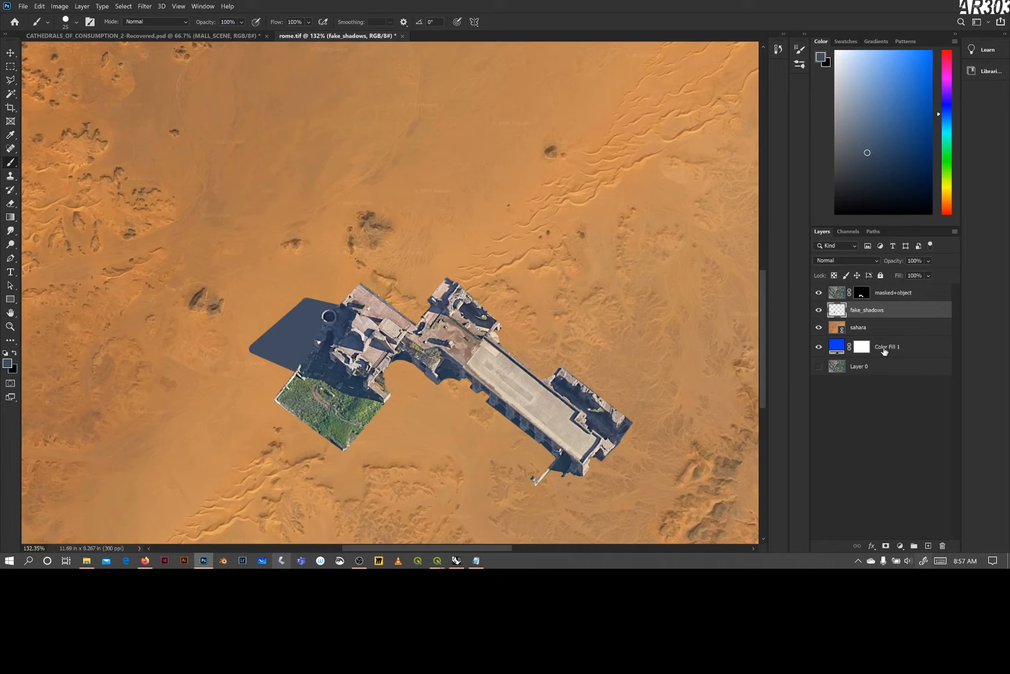
Add a layer mask to fake_shadows and paint black along the tower shadow's outer edges in straight strokes to sharpen its corners.
{"action": "left_click", "coordinate": [887, 546]}
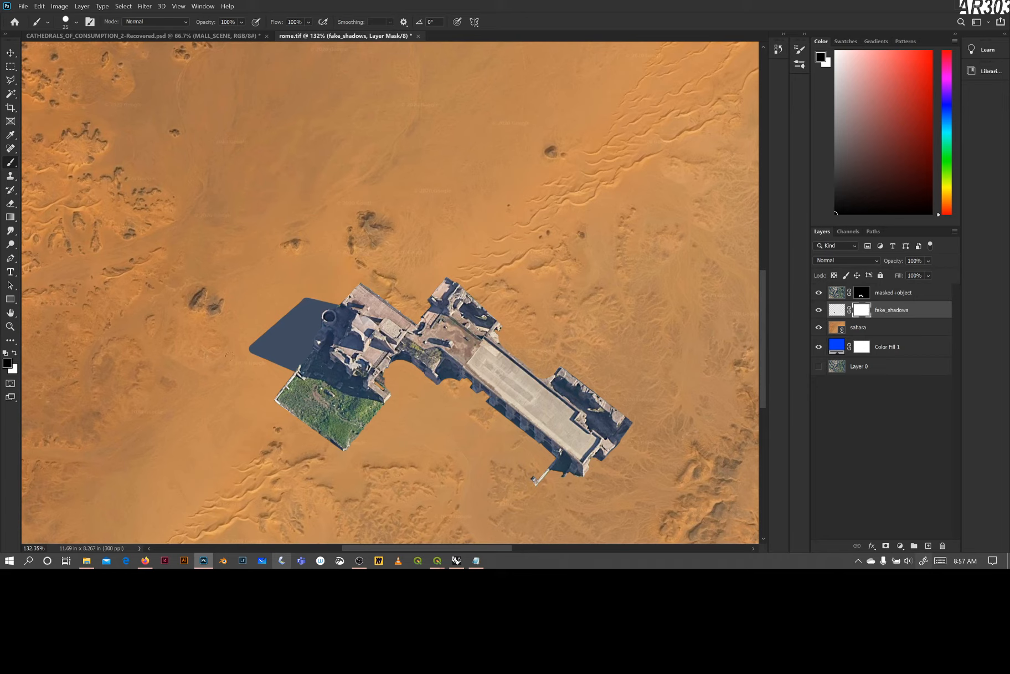
{"action": "left_click_drag", "start_coordinate": [229, 361], "coordinate": [302, 311]}
{"action": "left_click", "coordinate": [334, 384], "text": "shift"}
{"action": "left_click", "coordinate": [365, 312], "text": "shift"}
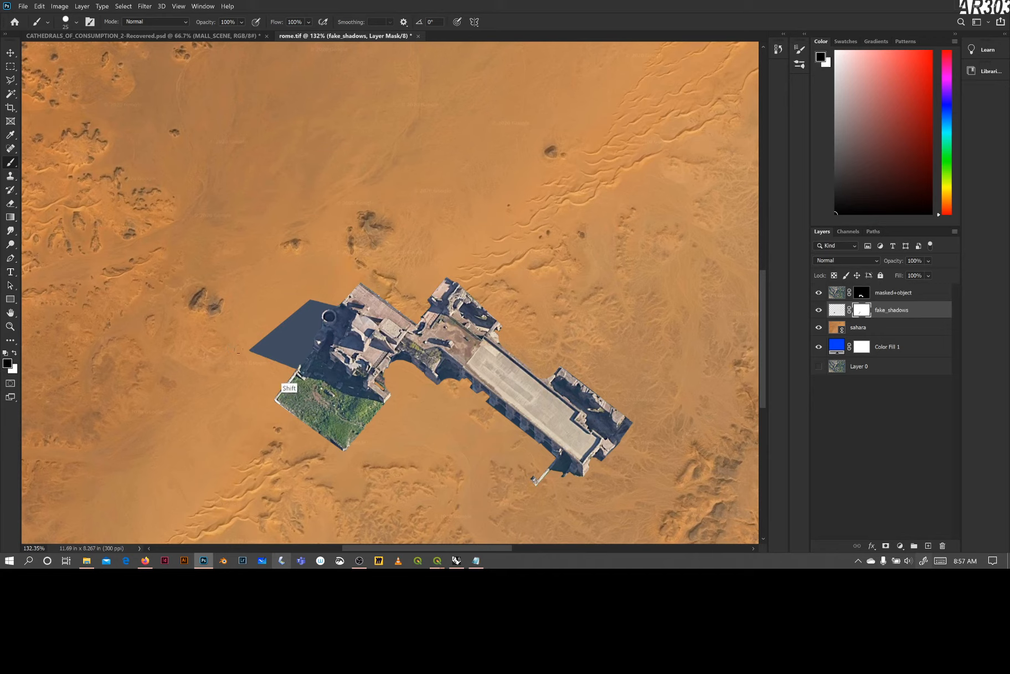
{"action": "left_click", "coordinate": [339, 407], "text": "shift"}
Target the fake_shadows image and paint shadow in the notch between the upper blocks and along the green yard's outer wall.
{"action": "scroll", "coordinate": [345, 427], "scroll_direction": "down", "scroll_amount": 5}
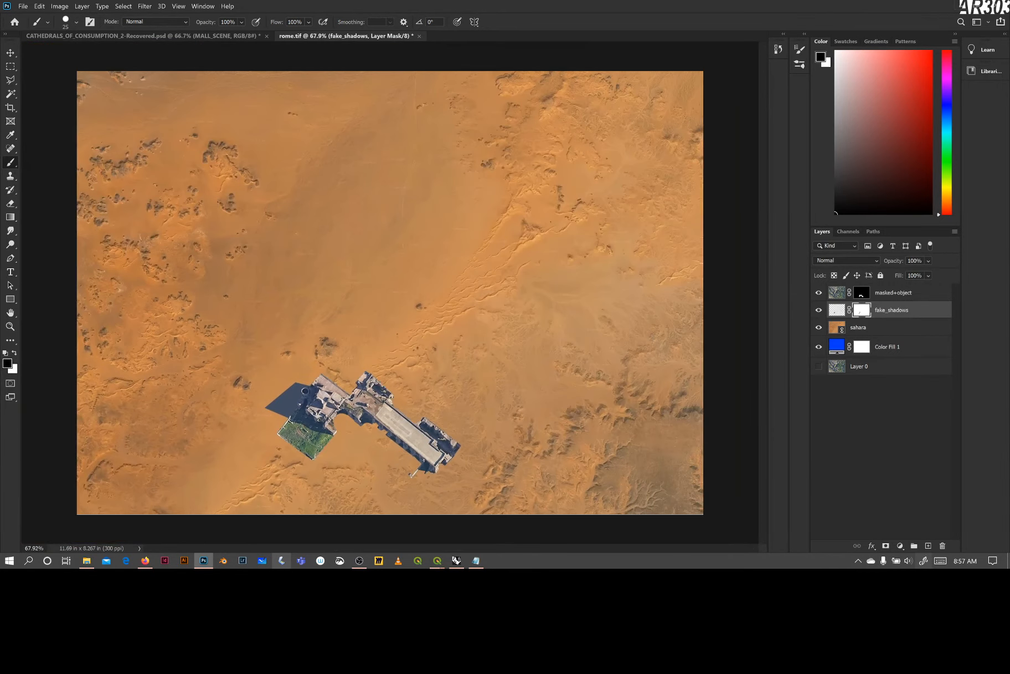
{"action": "scroll", "coordinate": [344, 427], "scroll_direction": "up", "scroll_amount": 4}
{"action": "scroll", "coordinate": [344, 427], "scroll_direction": "up", "scroll_amount": 2}
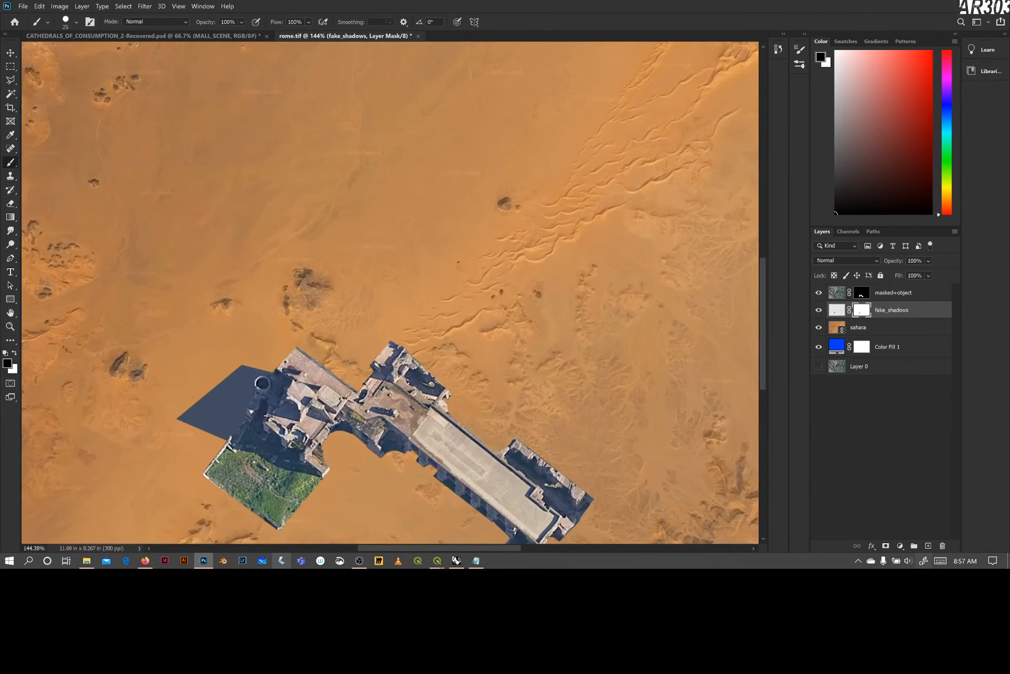
{"action": "left_click", "coordinate": [840, 311]}
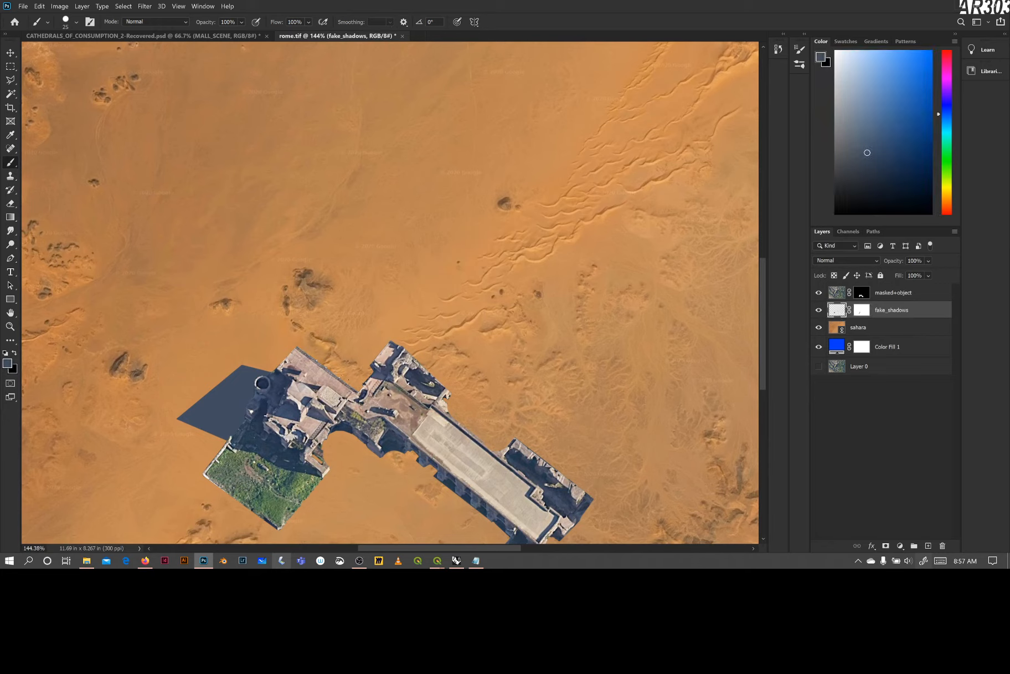
{"action": "left_click_drag", "start_coordinate": [348, 379], "coordinate": [381, 399]}
{"action": "left_click", "coordinate": [205, 471]}
{"action": "left_click", "coordinate": [220, 451], "text": "shift"}
Paint white on the fake_shadows mask where the tower shadow meets the green yard's upper corner, and restore black as foreground.
{"action": "left_click", "coordinate": [860, 312]}
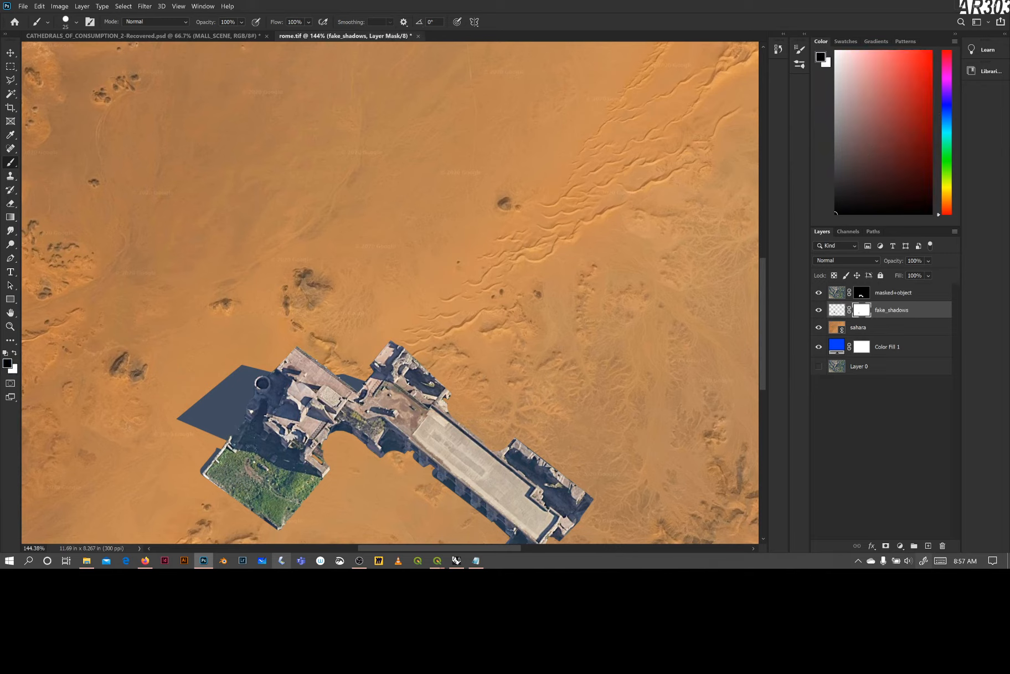
{"action": "key", "text": "x"}
{"action": "left_click_drag", "start_coordinate": [219, 441], "coordinate": [227, 439]}
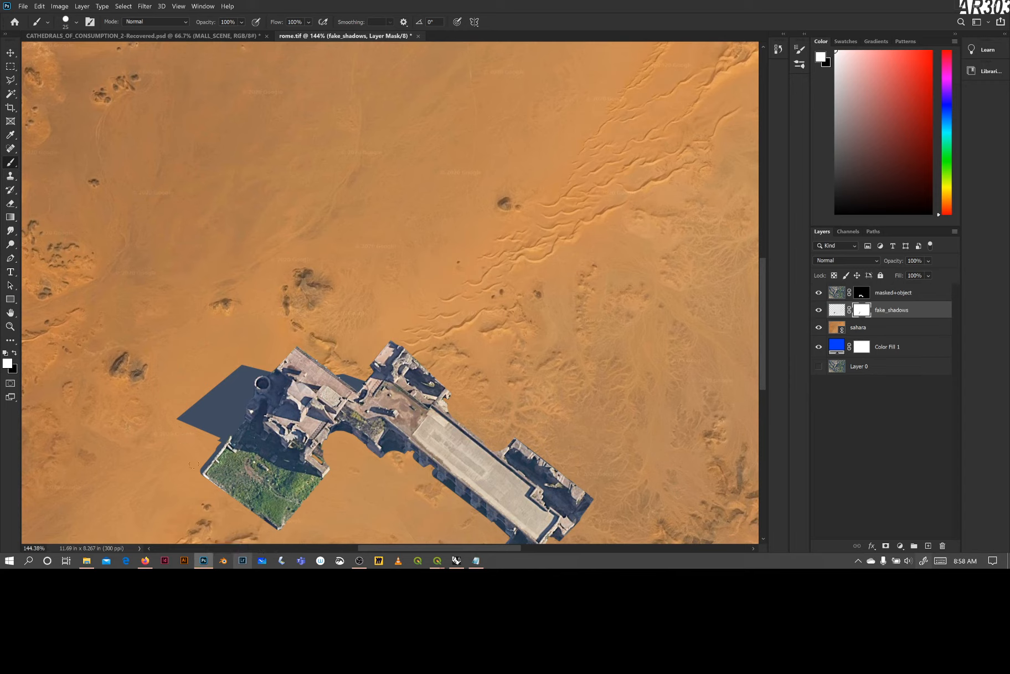
{"action": "key", "text": "x"}
Examine the ruins and their painted shadows against the desert at overall and closer scale.
{"action": "key", "text": "alt"}
{"action": "scroll", "coordinate": [243, 147], "scroll_direction": "down", "scroll_amount": 5}
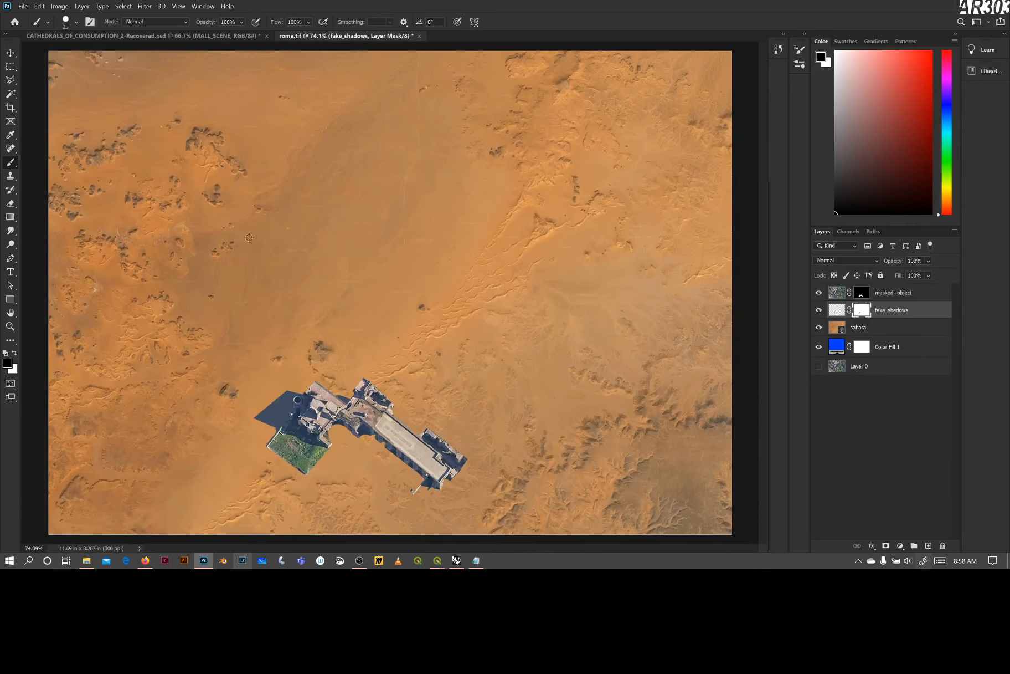
{"action": "scroll", "coordinate": [249, 238], "scroll_direction": "down", "scroll_amount": 3}
{"action": "scroll", "coordinate": [329, 393], "scroll_direction": "up", "scroll_amount": 4}
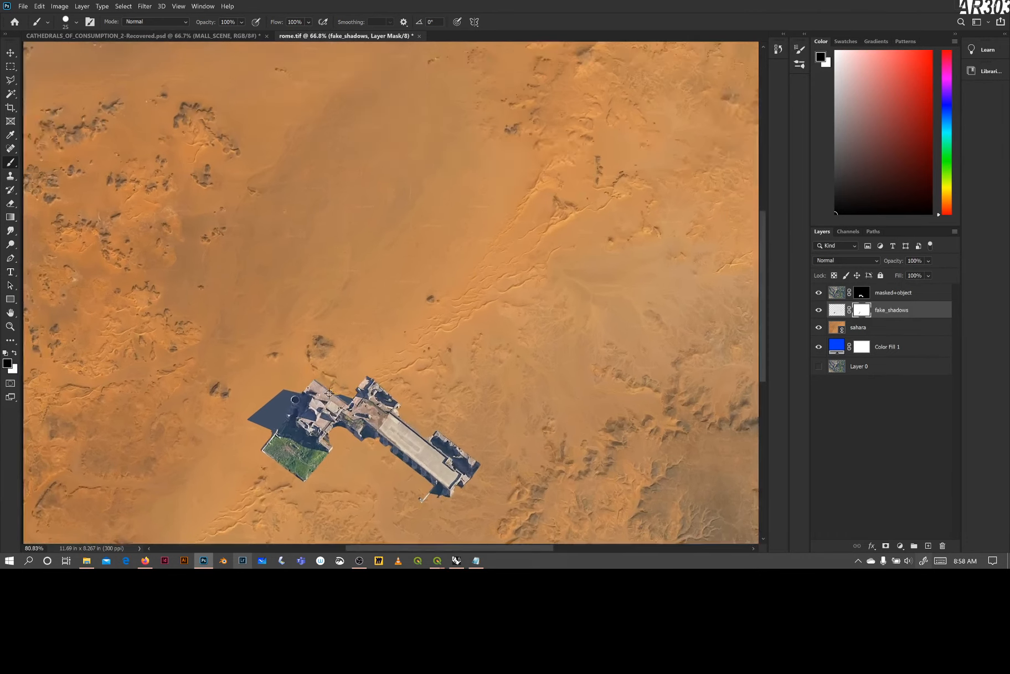
{"action": "scroll", "coordinate": [329, 393], "scroll_direction": "up", "scroll_amount": 1}
{"action": "scroll", "coordinate": [286, 431], "scroll_direction": "up", "scroll_amount": 2}
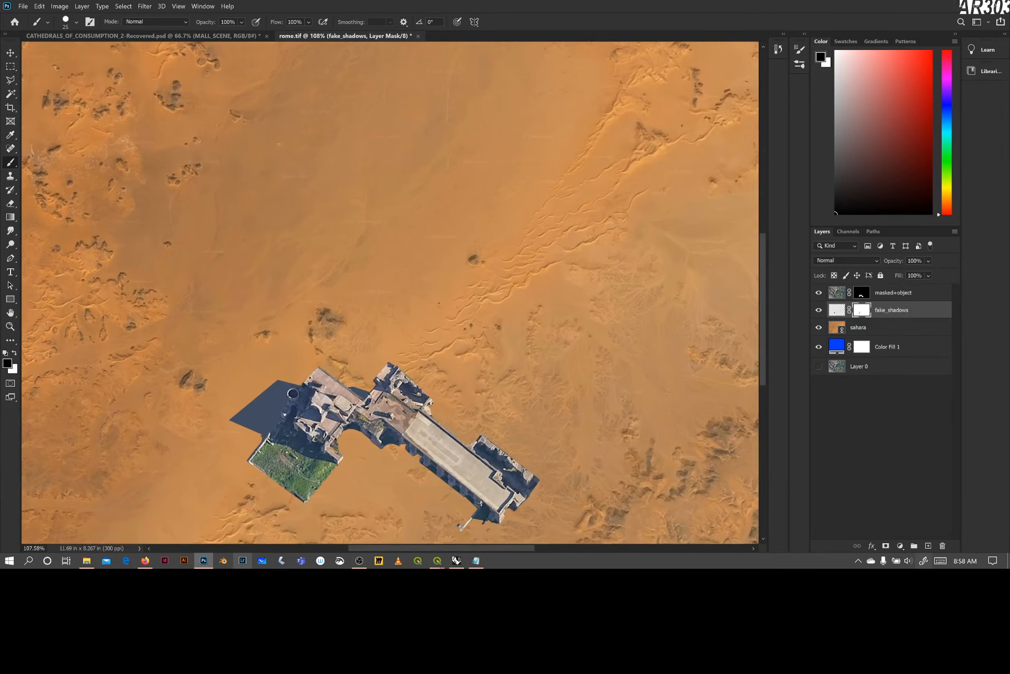
{"action": "scroll", "coordinate": [286, 432], "scroll_direction": "down", "scroll_amount": 2}
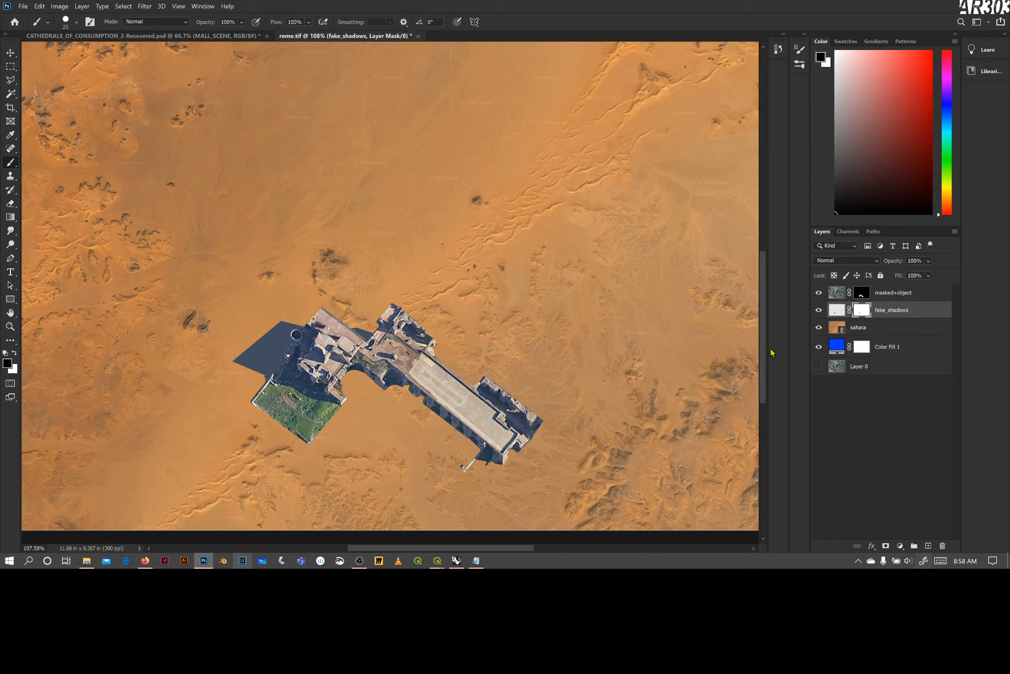
Target the fake_shadows image and try the Hard Light blend mode on the layer.
{"action": "left_click", "coordinate": [837, 312]}
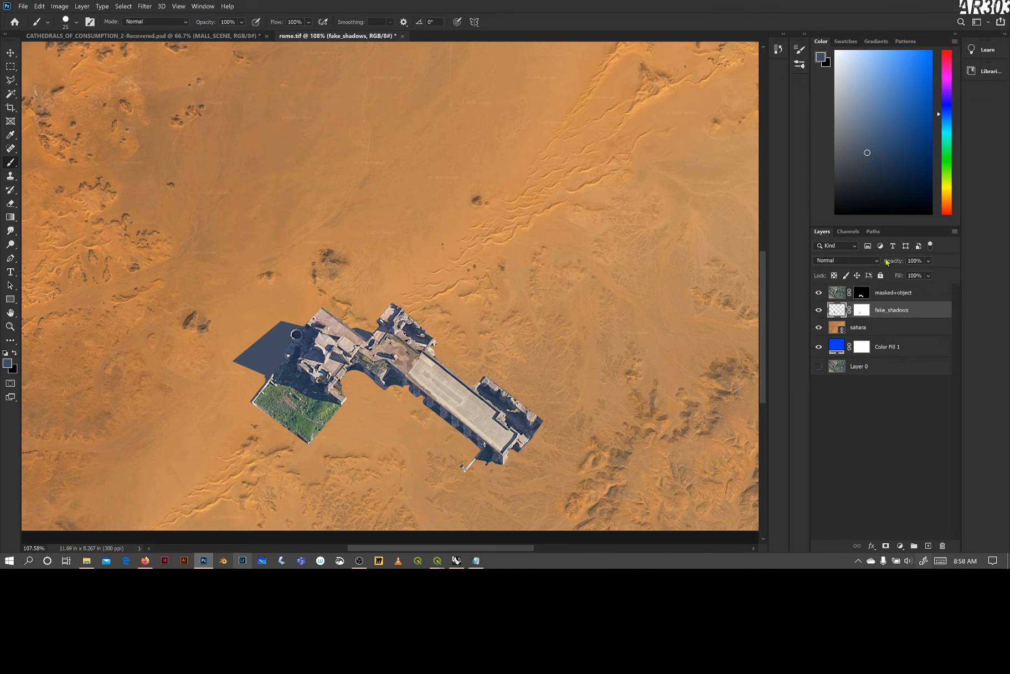
{"action": "left_click", "coordinate": [877, 262]}
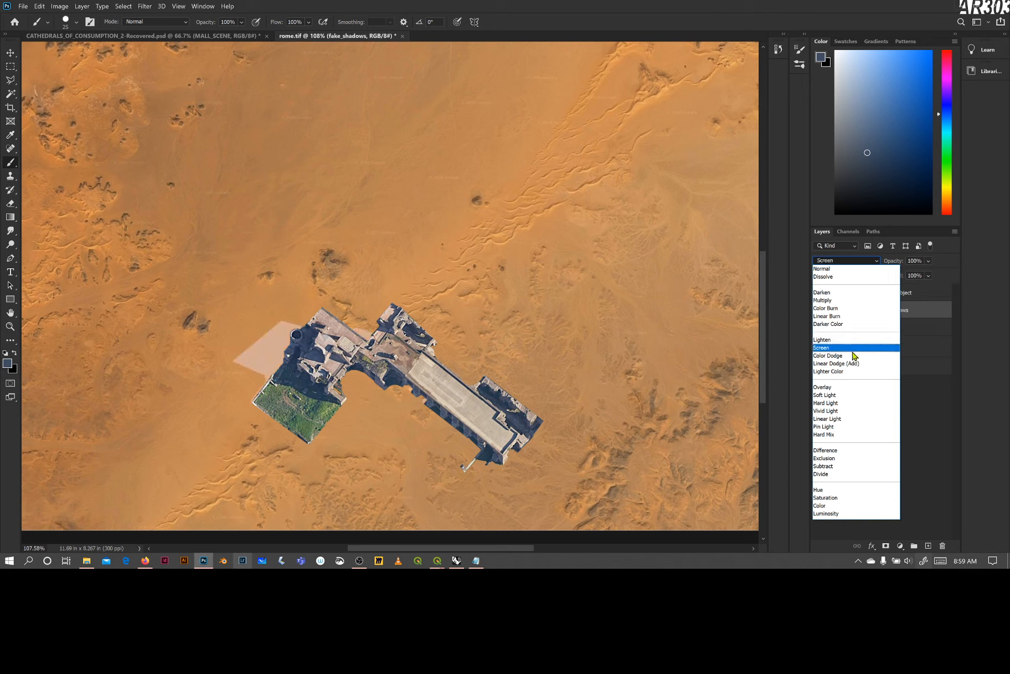
{"action": "left_click", "coordinate": [853, 403]}
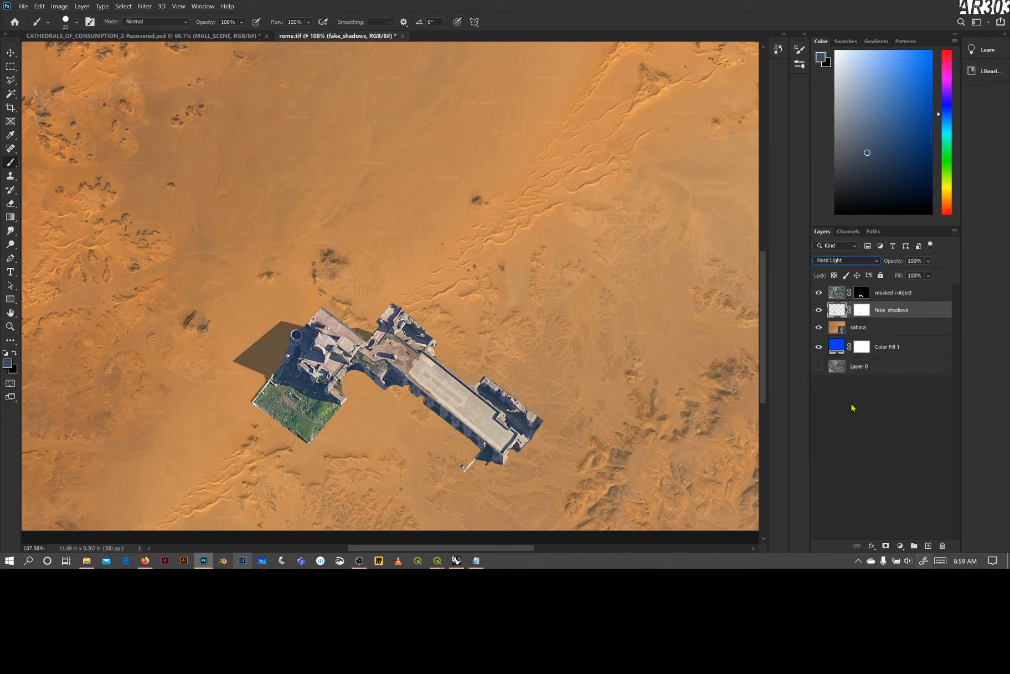
Compare the lightening and darkening blend modes on fake_shadows and settle on Darker Color.
{"action": "key", "text": "Up"}
{"action": "key", "text": "Up"}
{"action": "key", "text": "Up"}
{"action": "key", "text": "Up"}
{"action": "key", "text": "Up"}
{"action": "key", "text": "Up"}
{"action": "key", "text": "Up"}
{"action": "key", "text": "Up"}
{"action": "key", "text": "Up"}
{"action": "key", "text": "Up"}
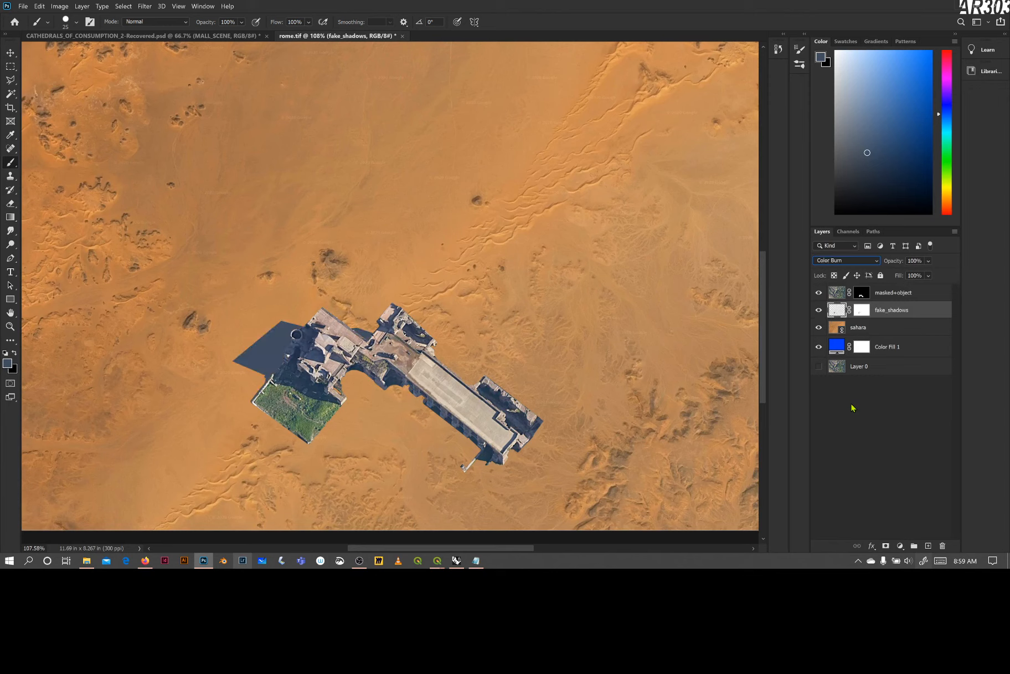
{"action": "key", "text": "Up"}
{"action": "key", "text": "Up"}
{"action": "key", "text": "Up"}
{"action": "key", "text": "Down"}
{"action": "key", "text": "Down"}
{"action": "key", "text": "Down"}
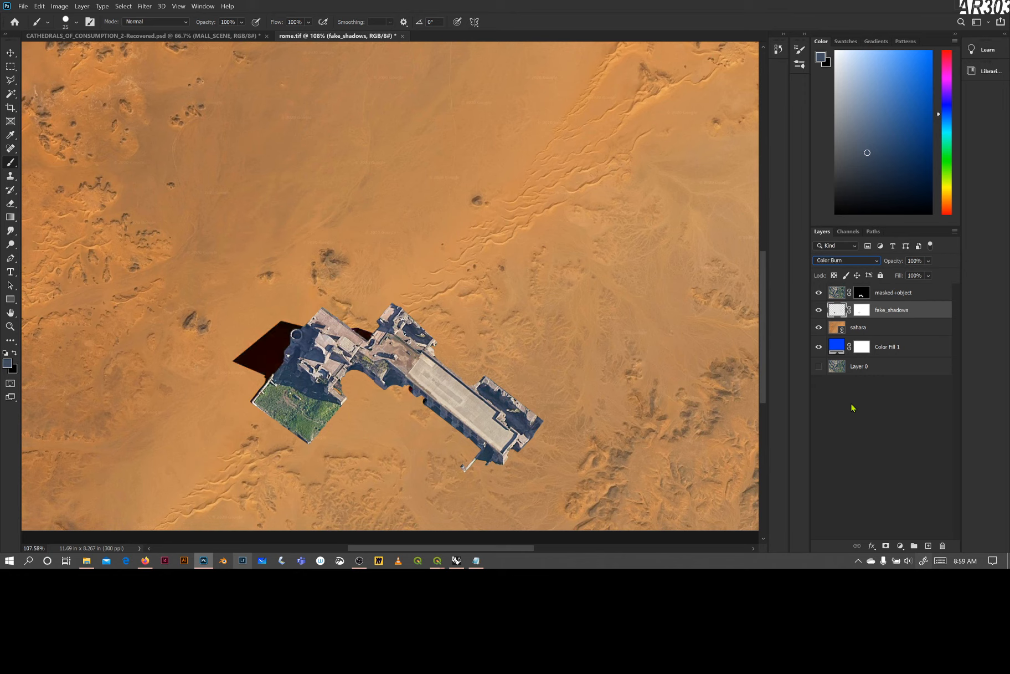
{"action": "key", "text": "Down"}
{"action": "key", "text": "Down"}
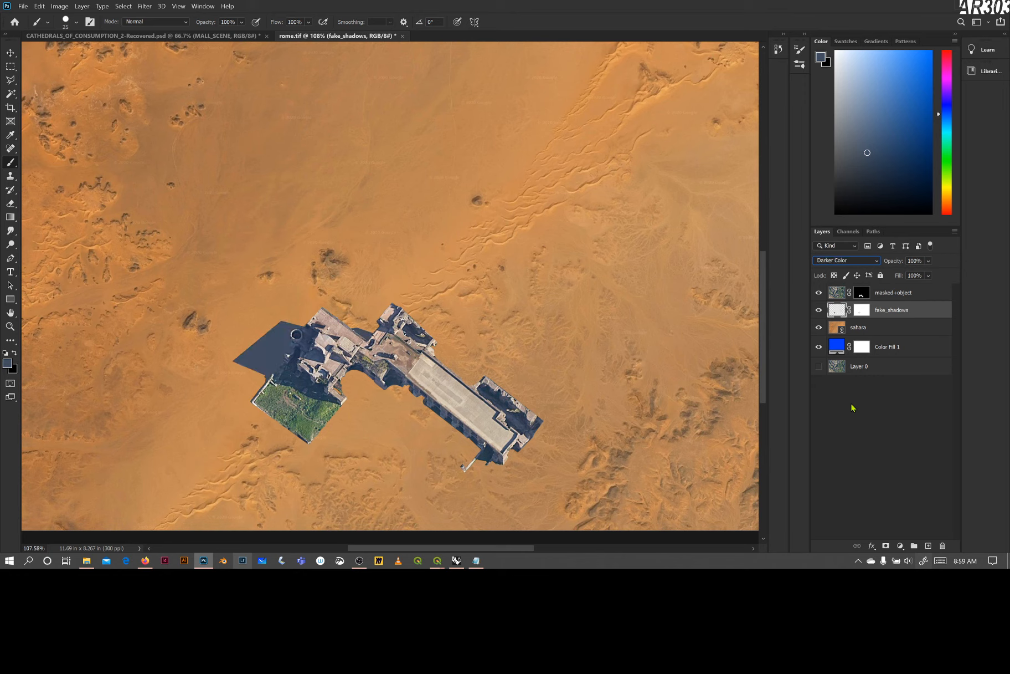
Set the fake_shadows layer's opacity to 91% and check the whole composite.
{"action": "left_click", "coordinate": [928, 275]}
{"action": "left_click_drag", "start_coordinate": [933, 276], "coordinate": [952, 277]}
{"action": "scroll", "coordinate": [474, 436], "scroll_direction": "down", "scroll_amount": 6}
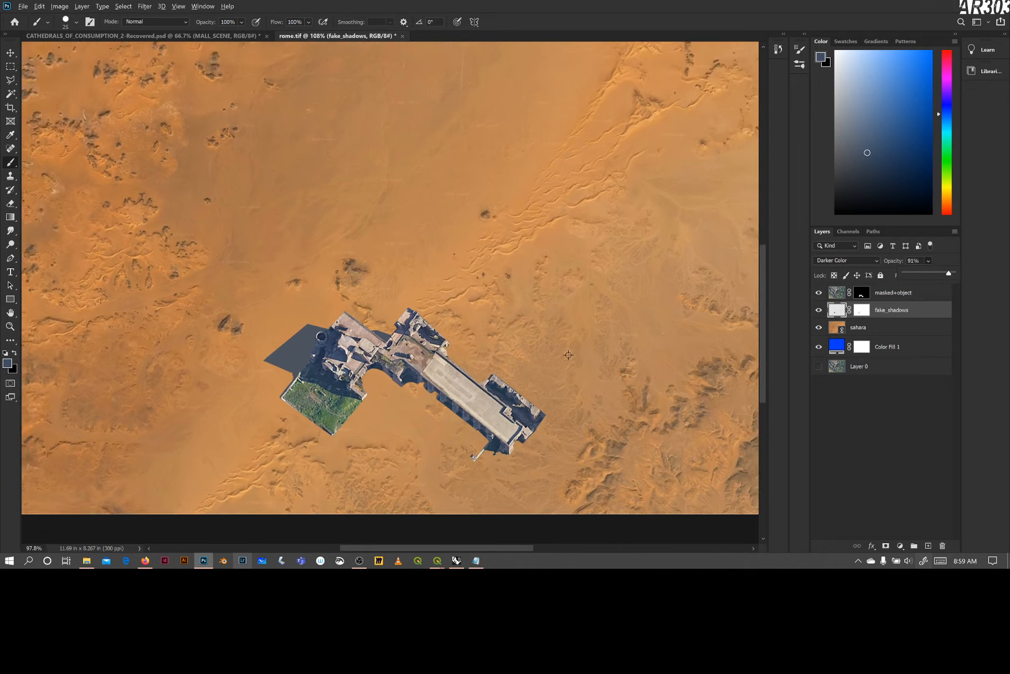
{"action": "scroll", "coordinate": [474, 436], "scroll_direction": "down", "scroll_amount": 3}
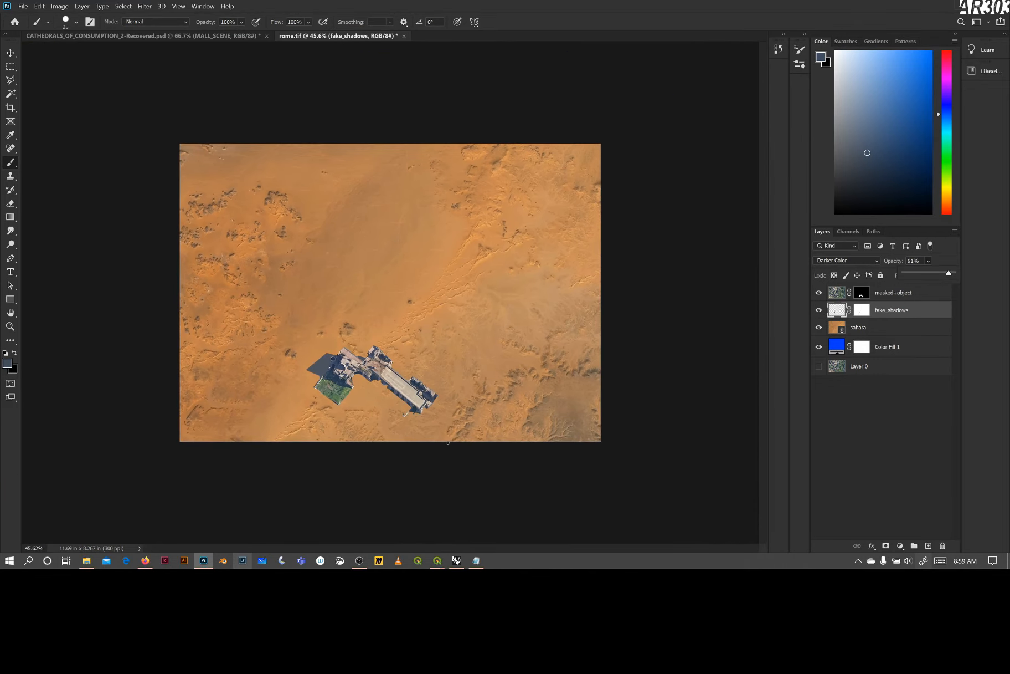